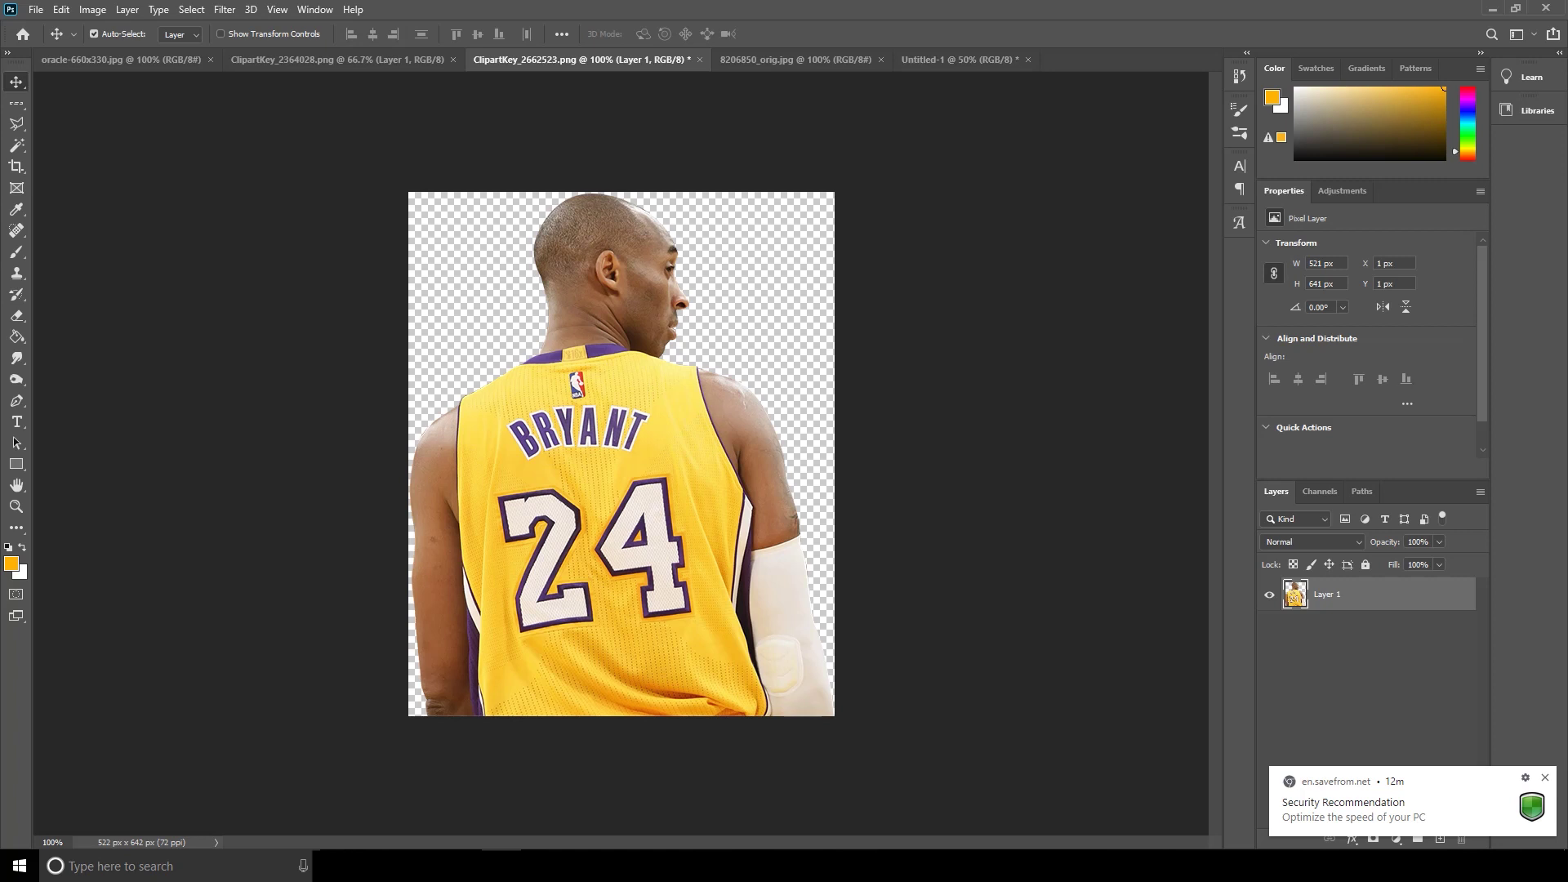
# - Copy the #24 player onto Untitled-1, scale it to 116.56% and move it up
pyautogui.moveTo(707, 423); pyautogui.dragTo(654, 384)
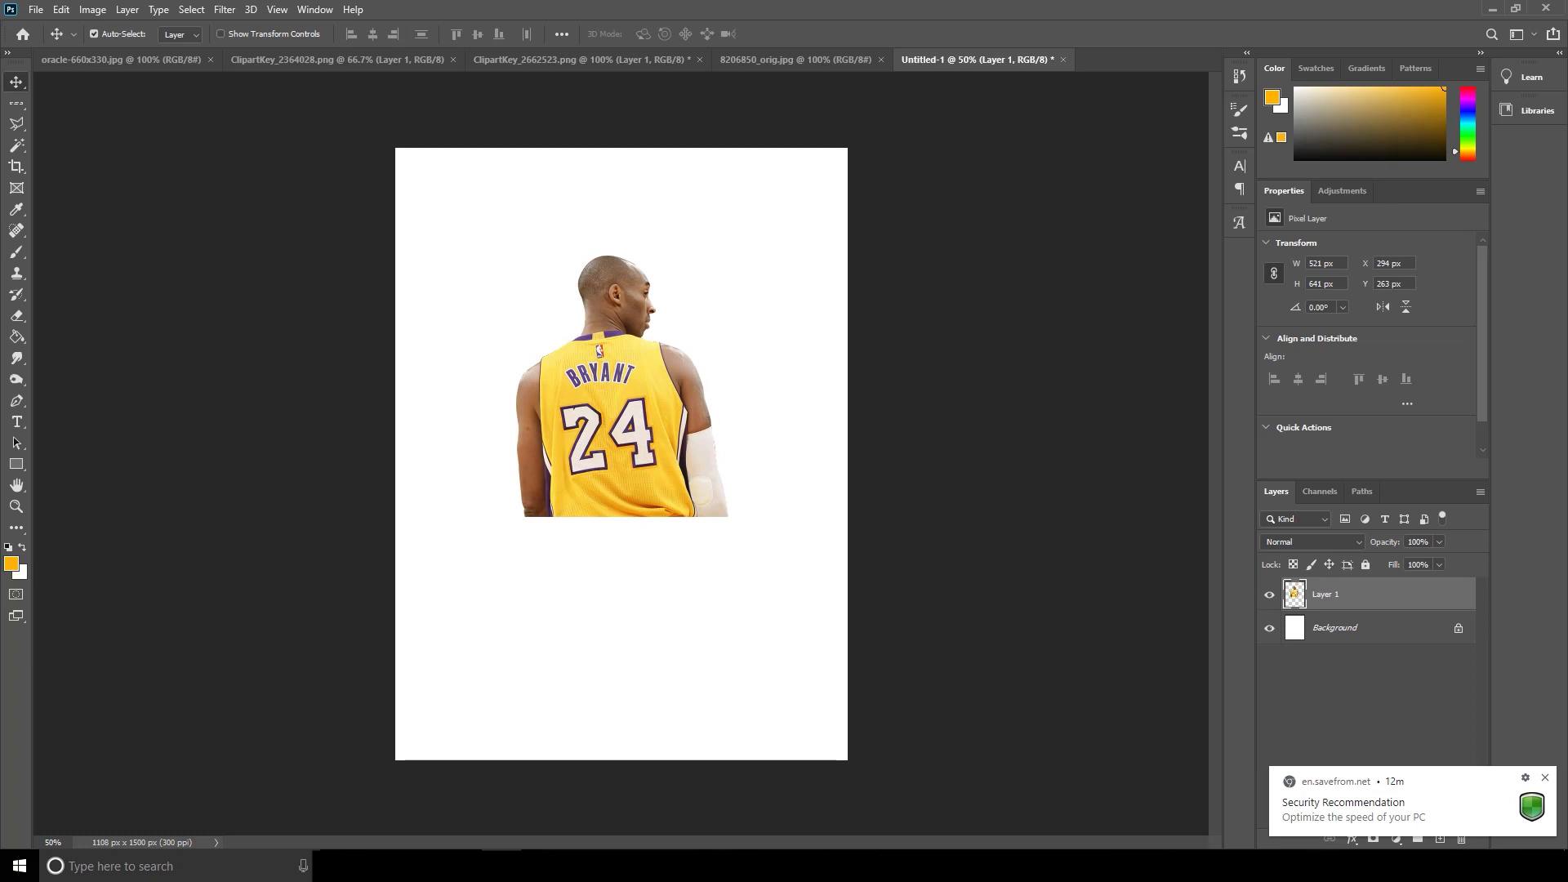
pyautogui.click(62, 9)
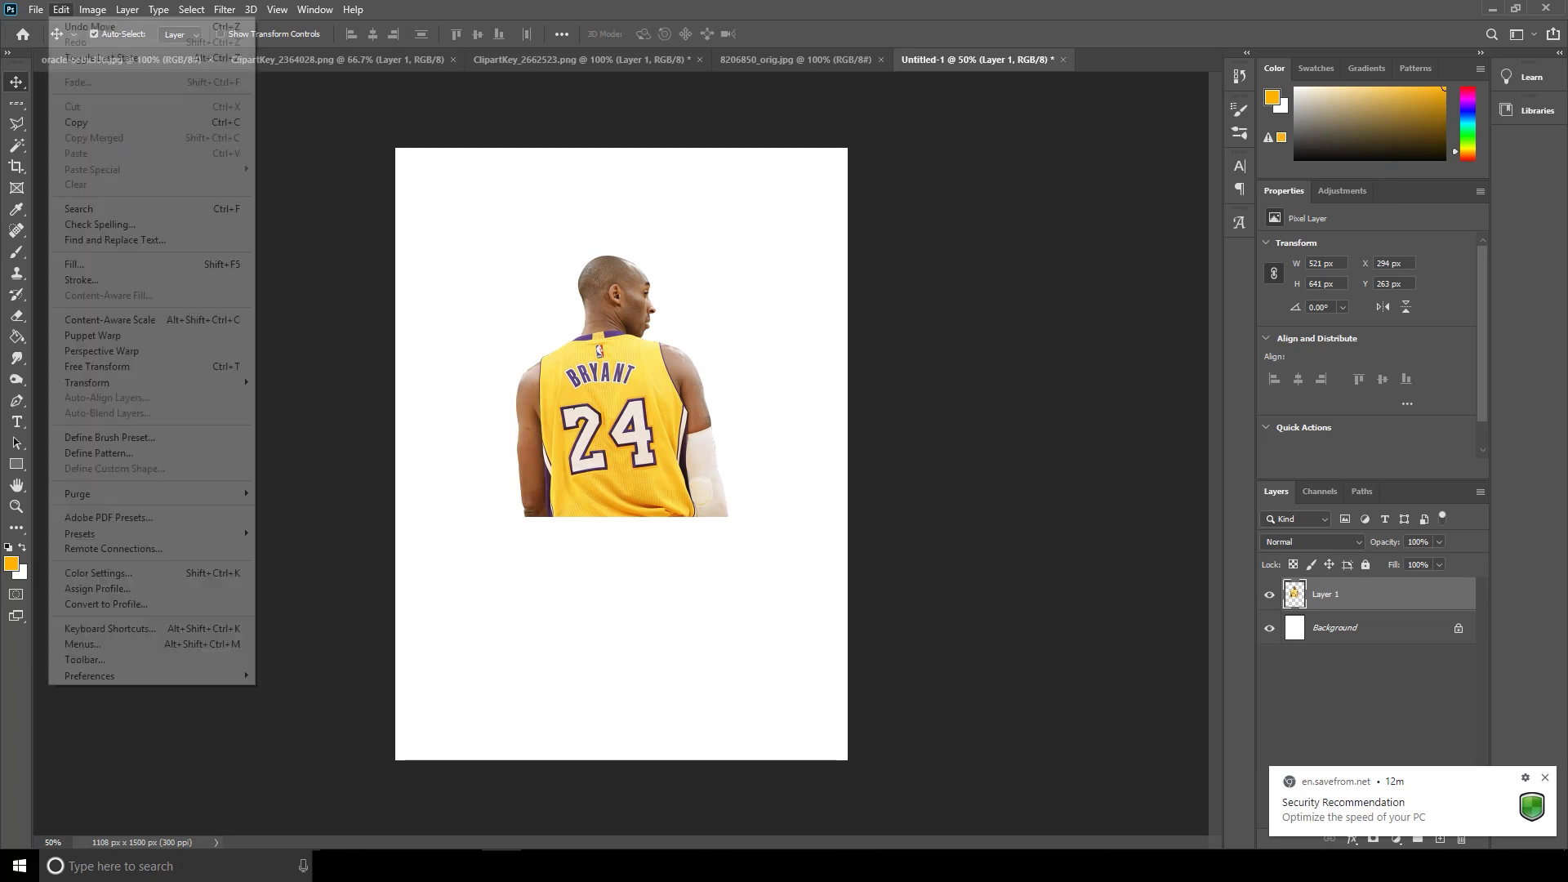
pyautogui.click(98, 366)
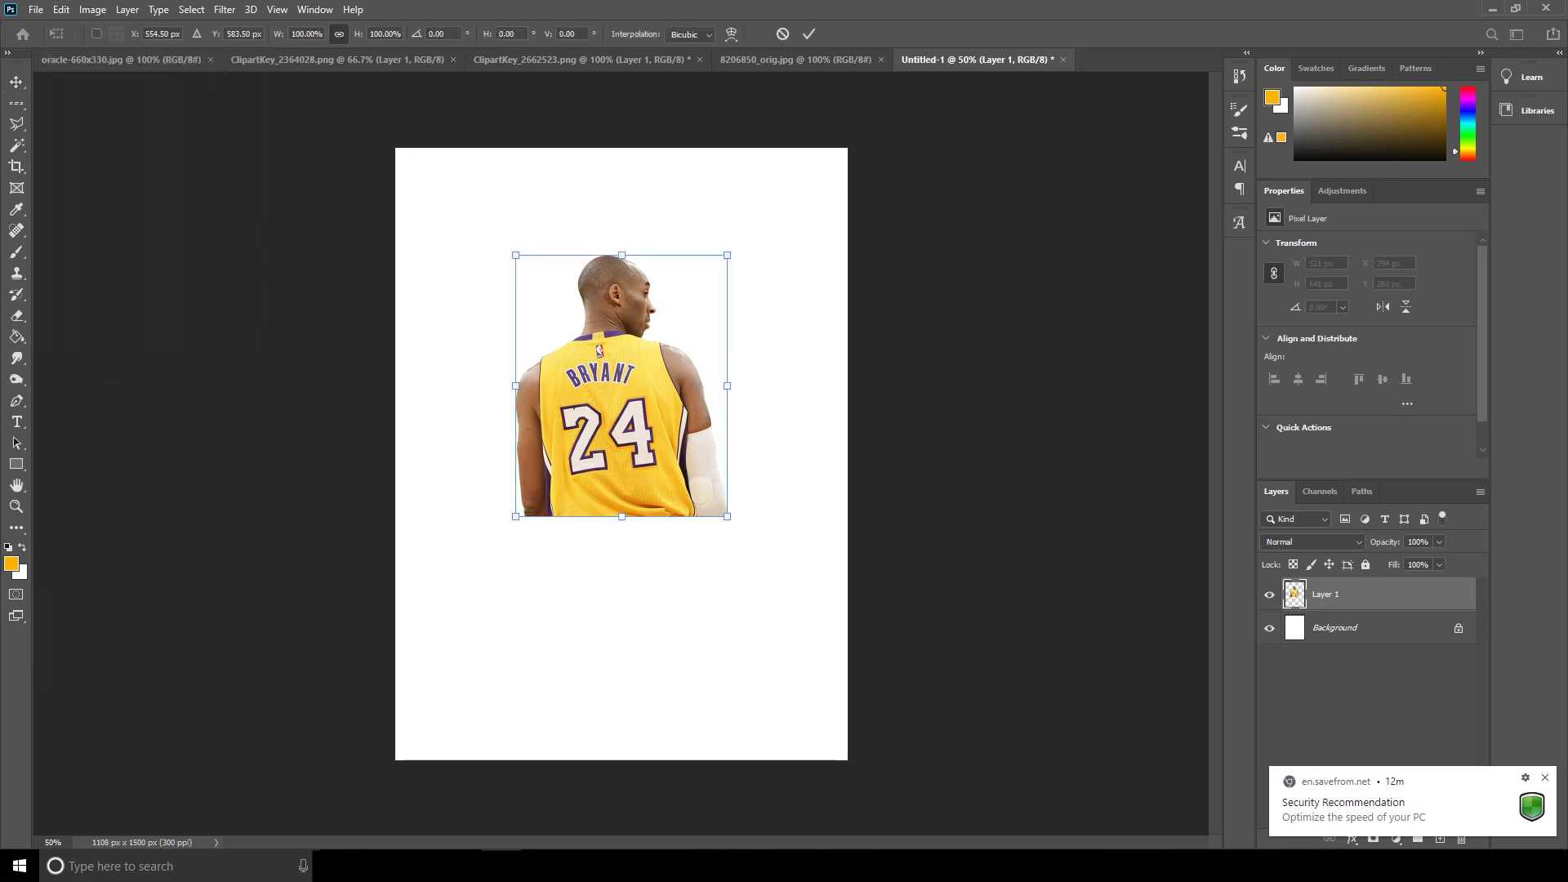
pyautogui.moveTo(728, 516); pyautogui.dragTo(744, 538)
pyautogui.moveTo(654, 385); pyautogui.dragTo(653, 363)
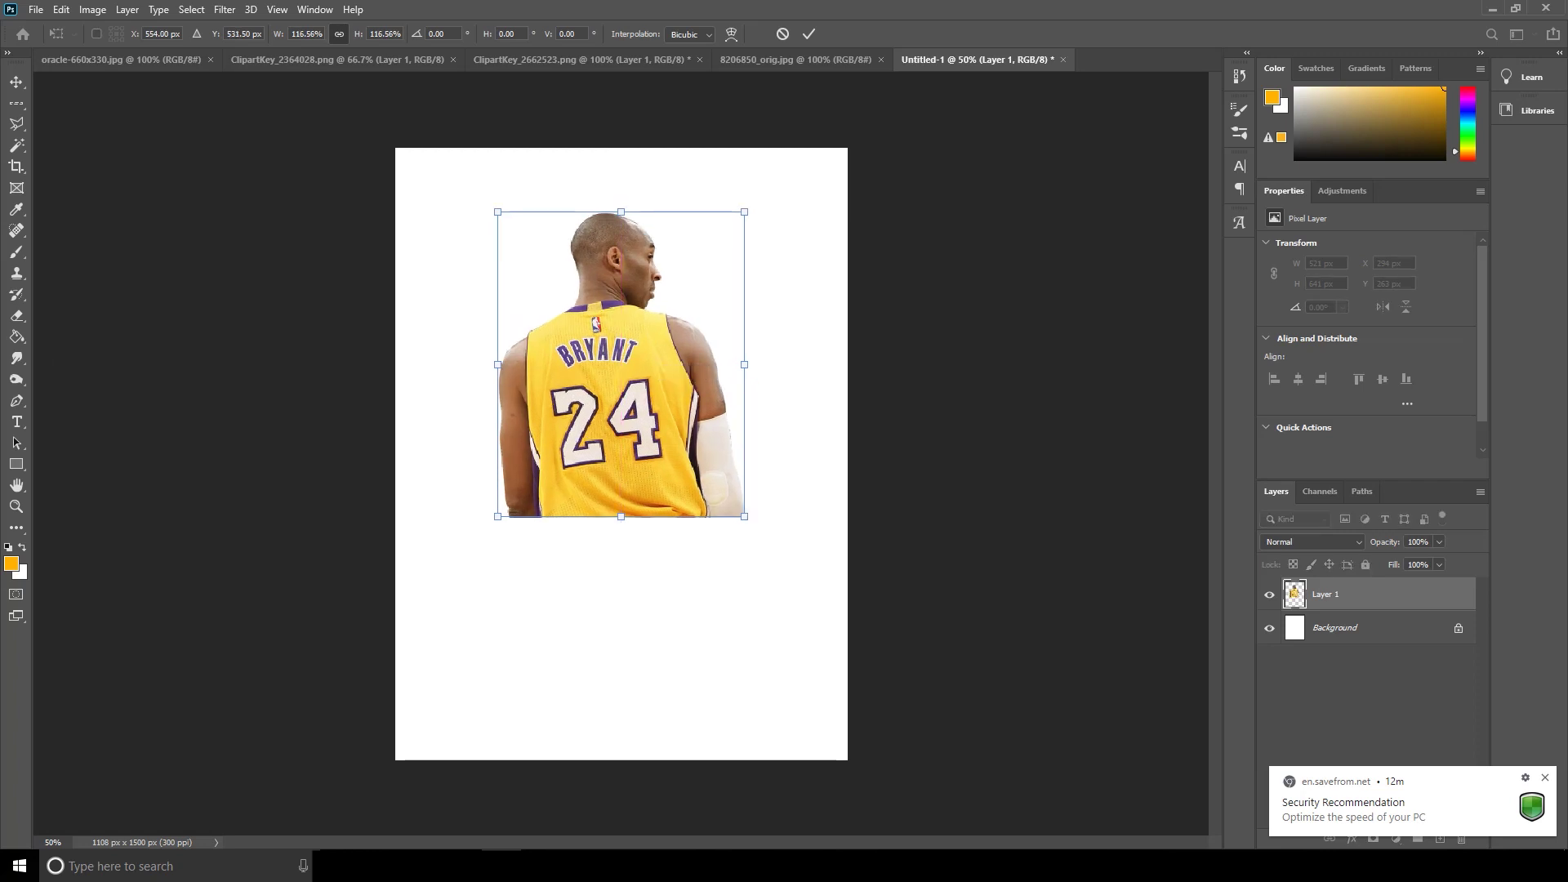
pyautogui.press('Return')
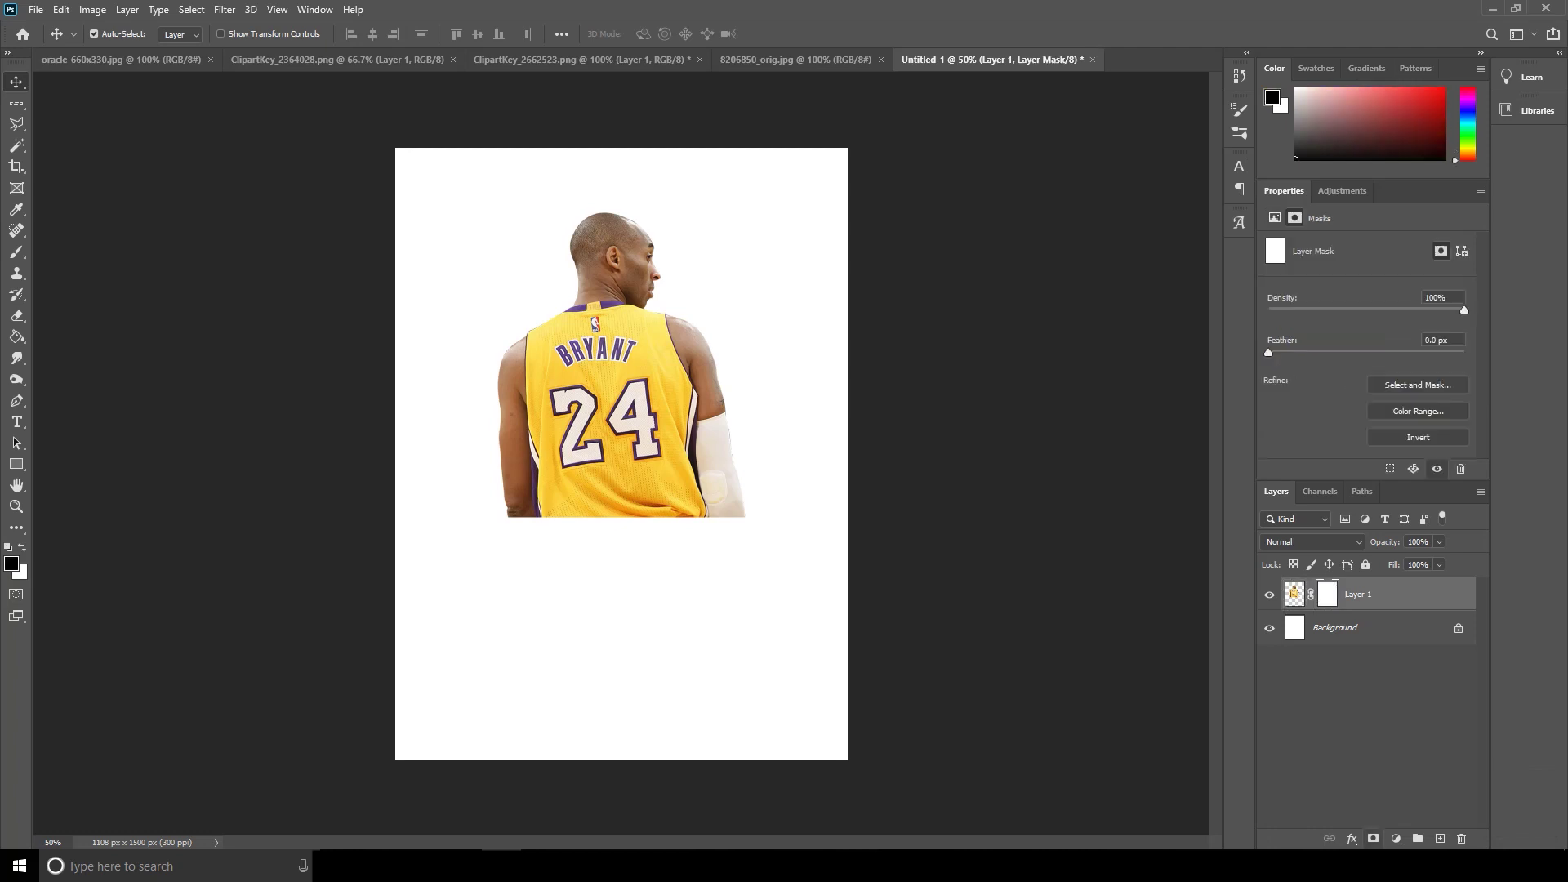
# - With the Brush tool active, import the windy studio ABR brush set as a brush preset
pyautogui.click(17, 252)
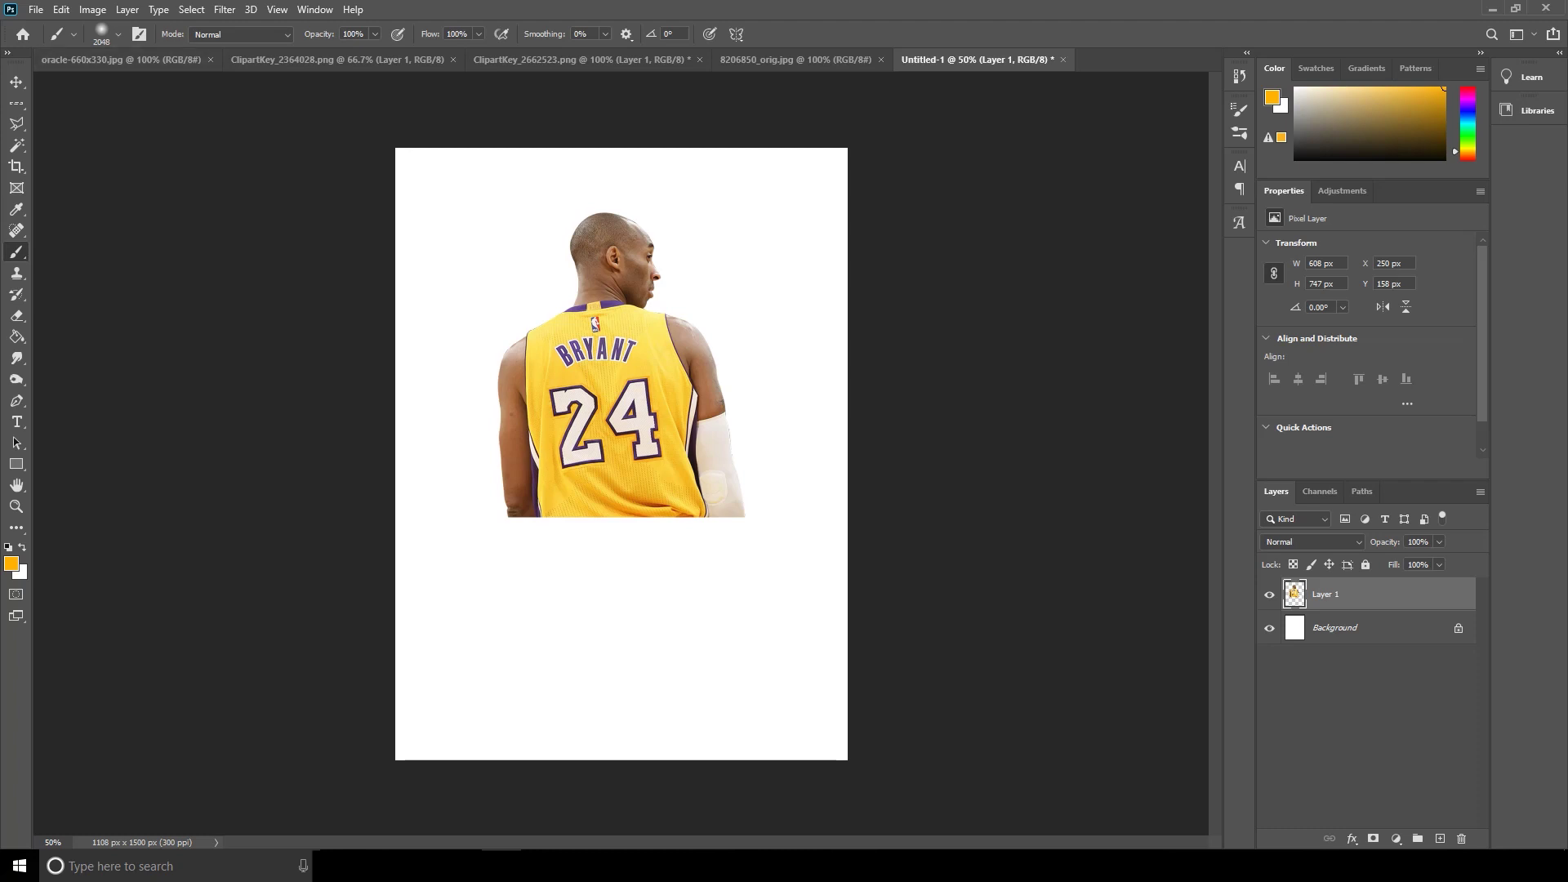
pyautogui.click(118, 34)
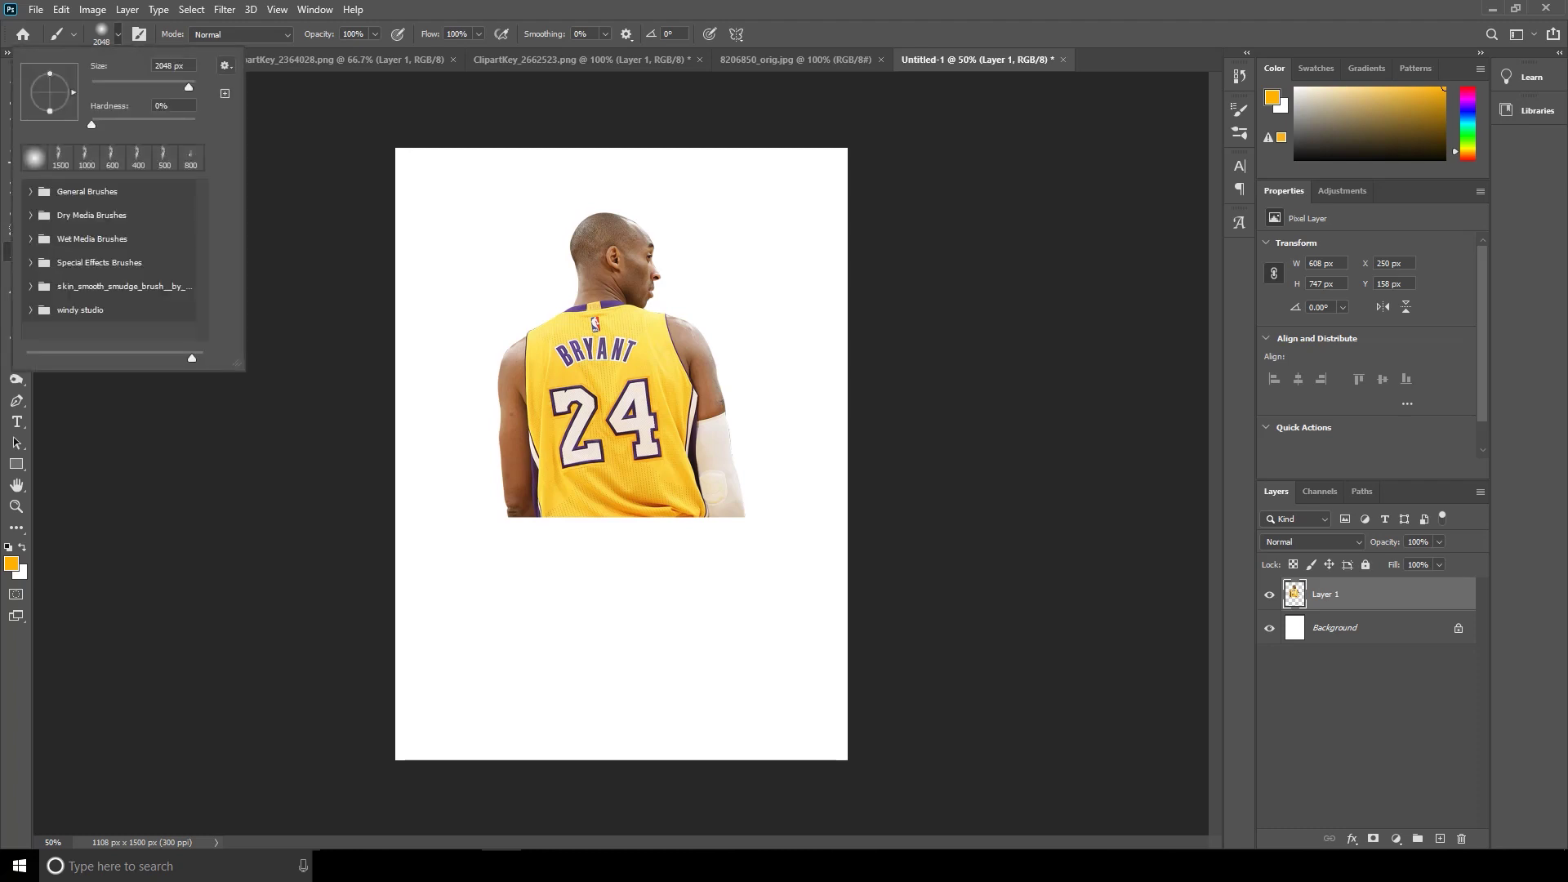
pyautogui.click(225, 66)
pyautogui.click(289, 286)
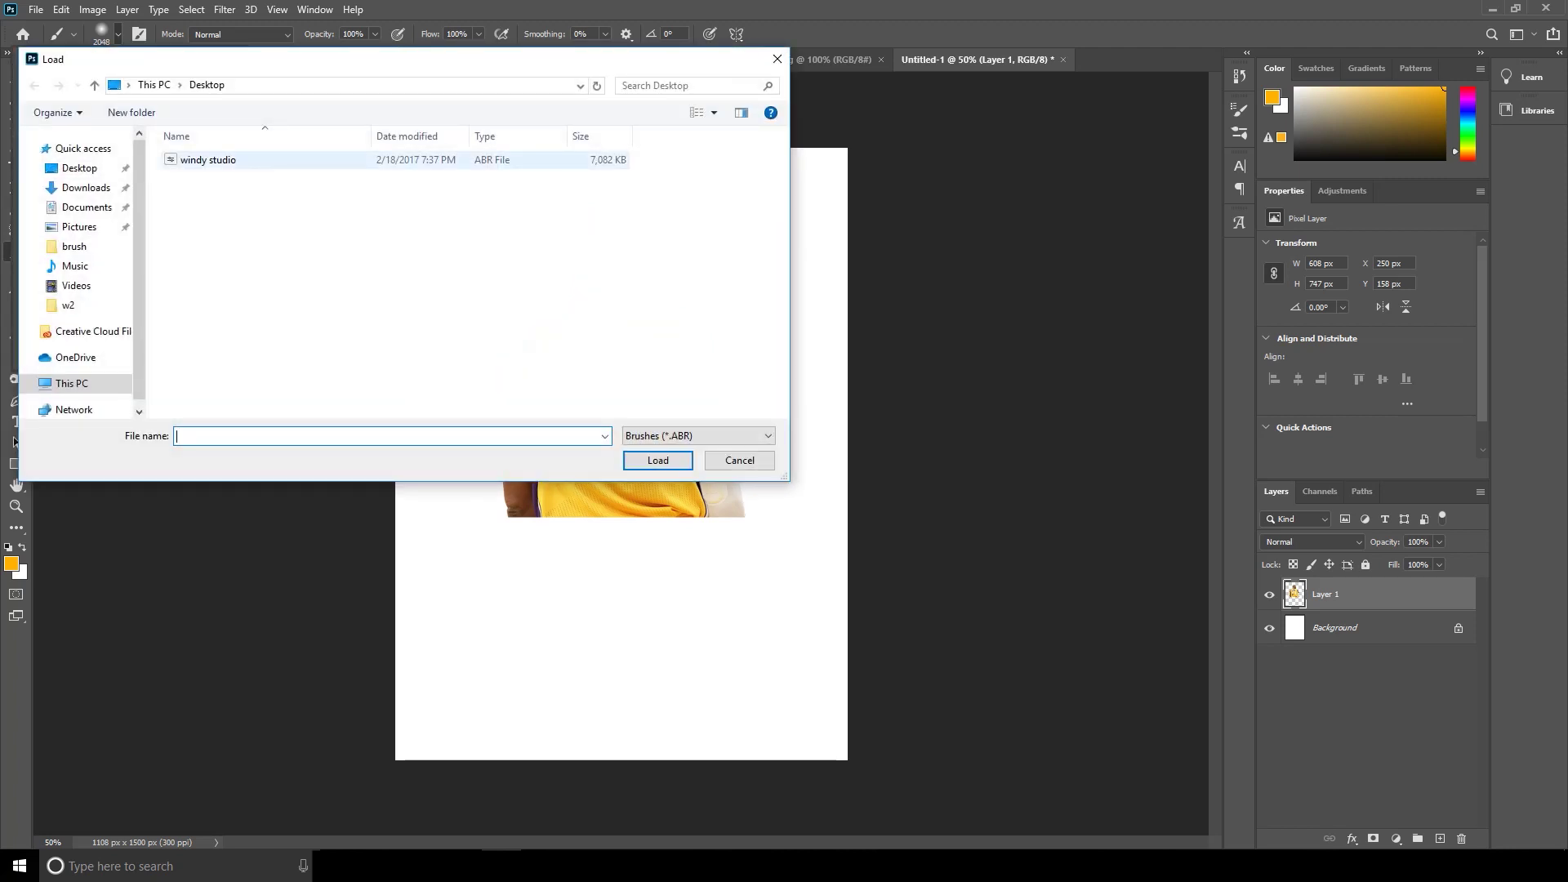
pyautogui.doubleClick(208, 160)
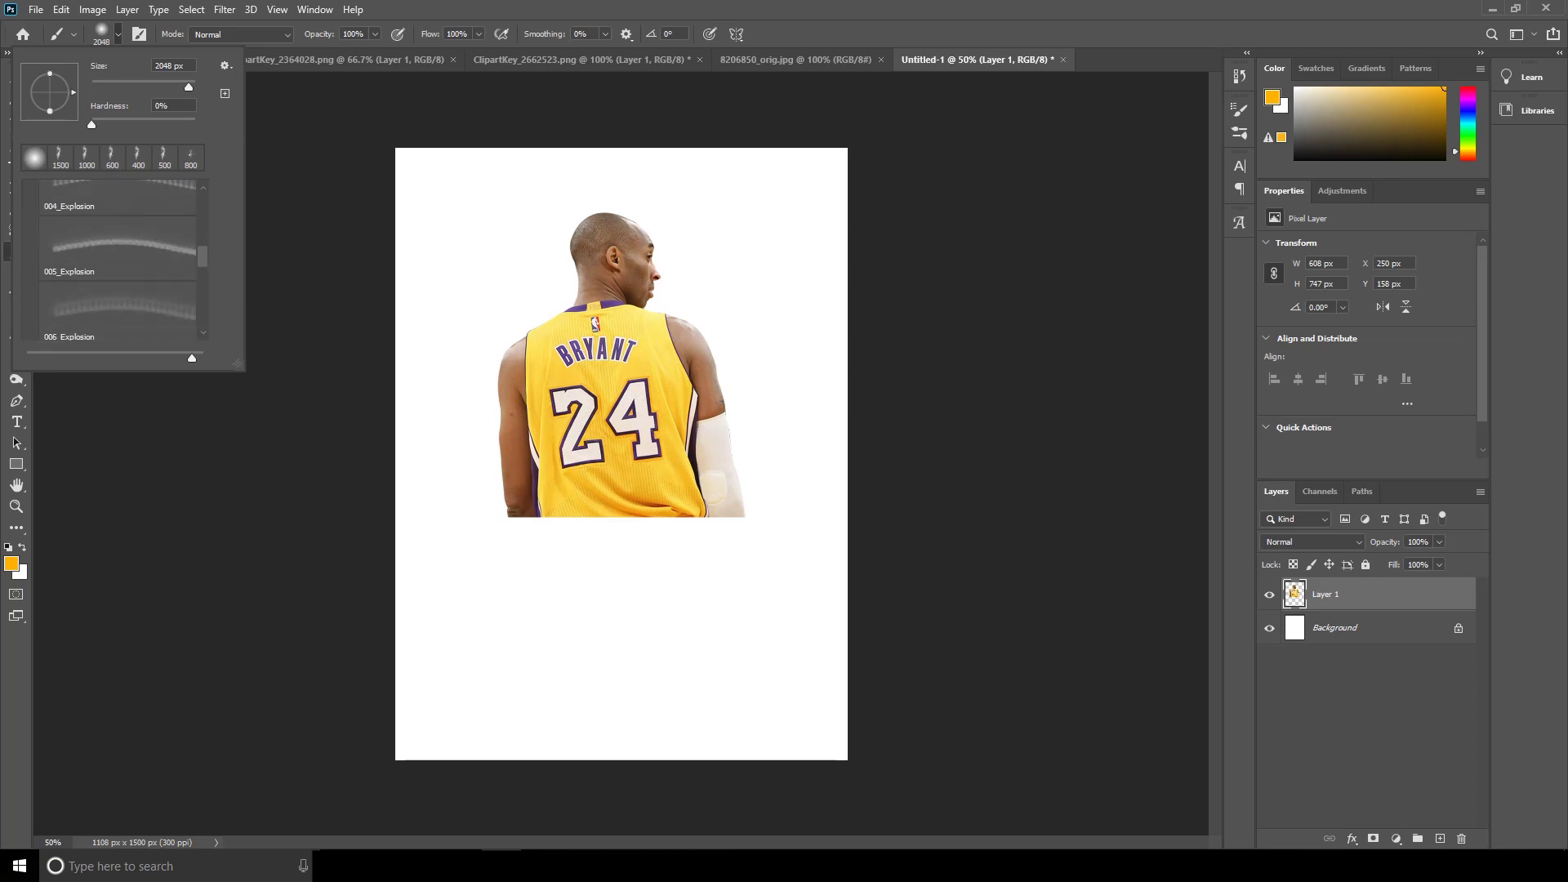
pyautogui.scroll(-5, 115, 262)
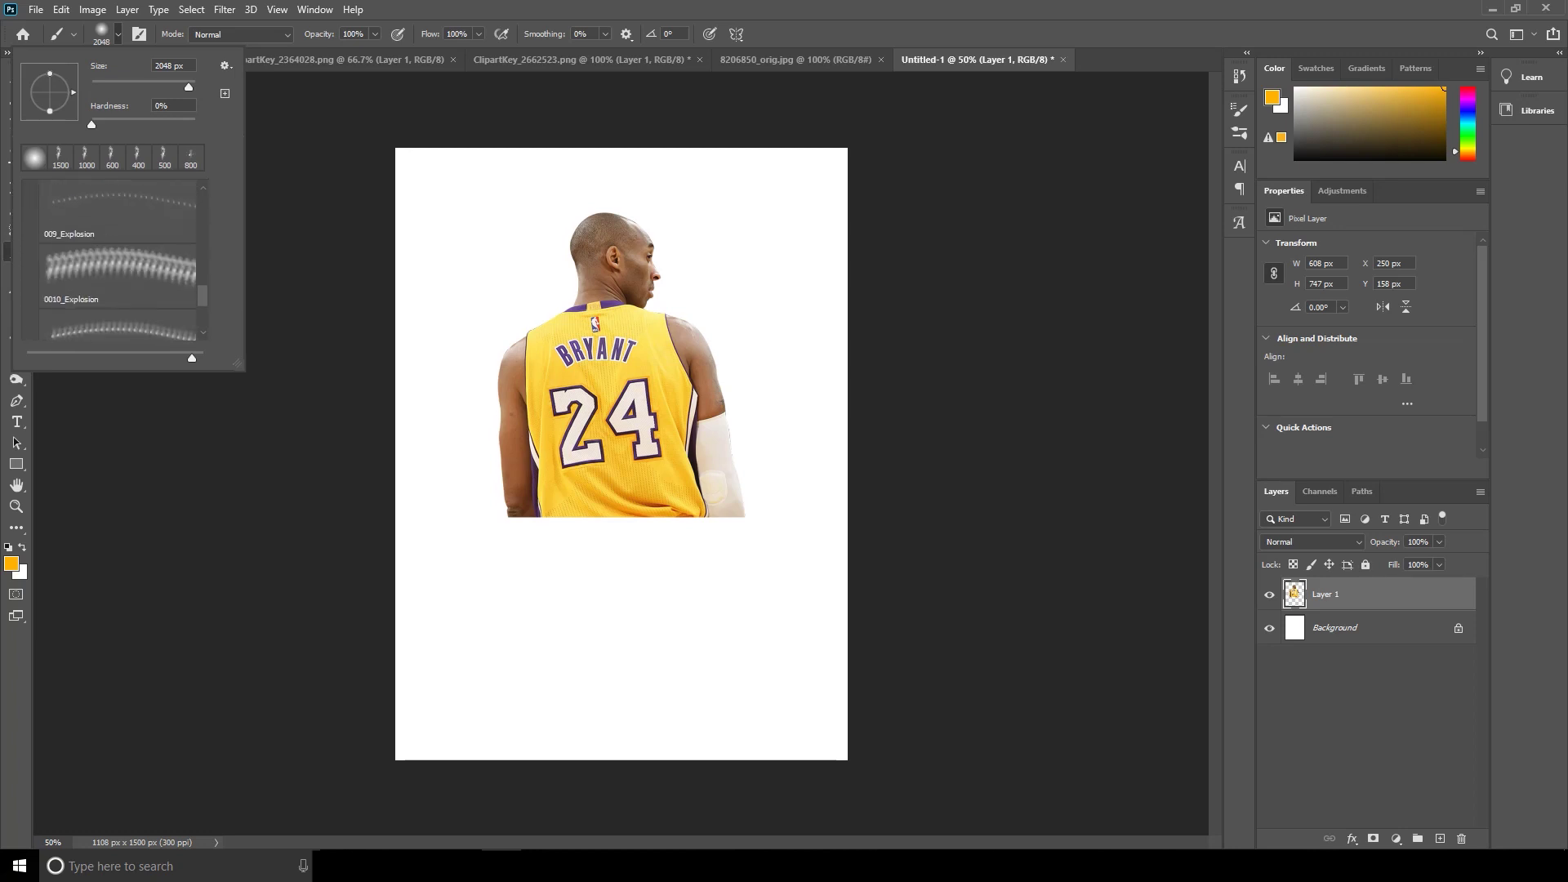
# - Add a white layer mask to the player layer
pyautogui.scroll(5, 114, 261)
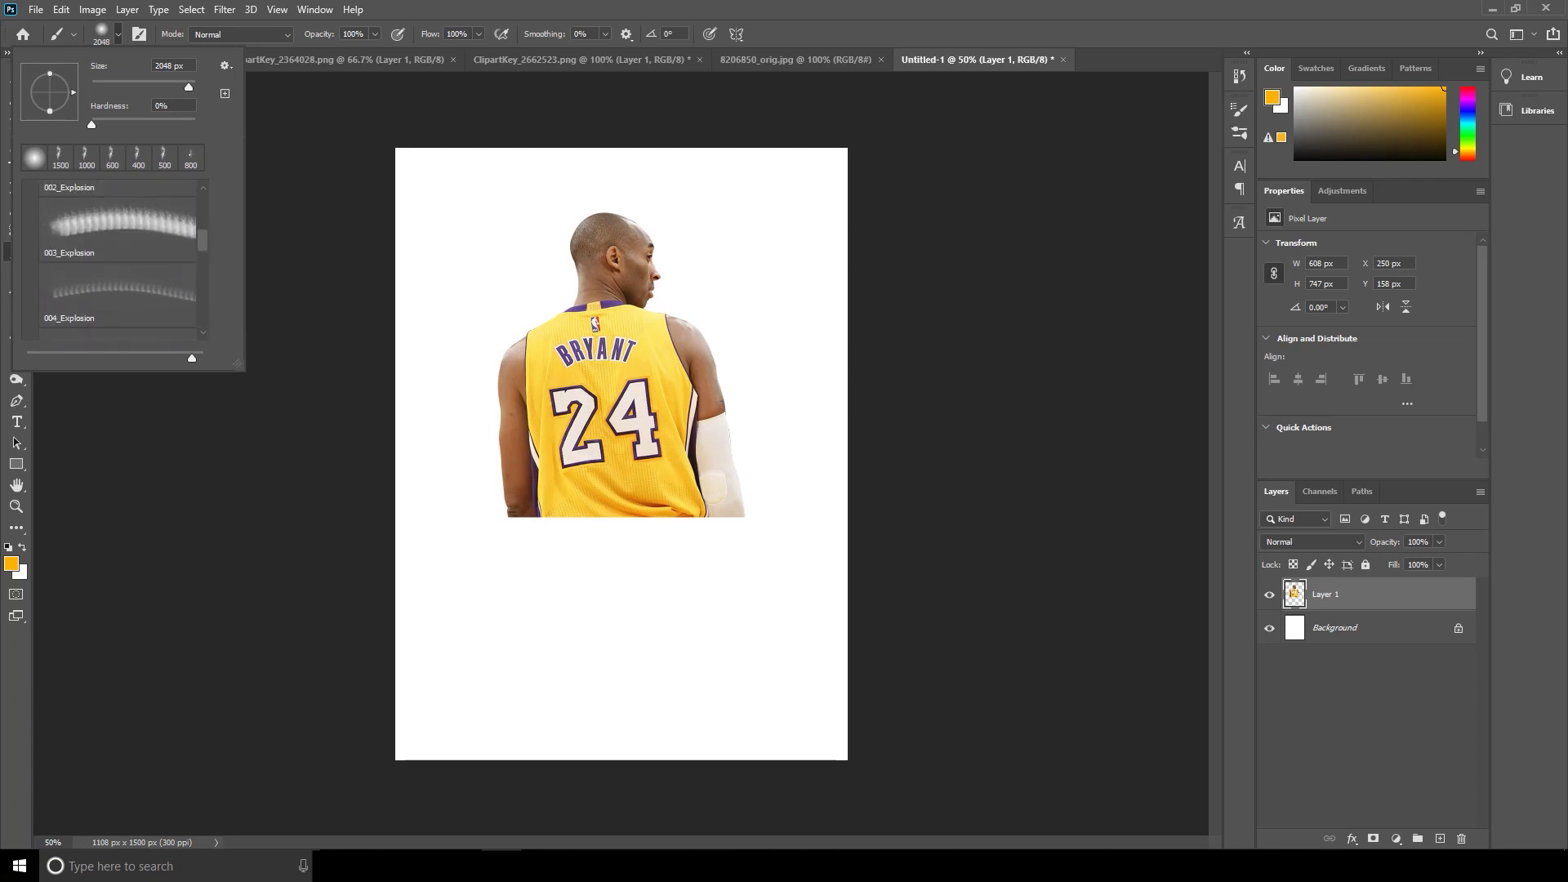
pyautogui.scroll(3, 114, 261)
pyautogui.click(1373, 839)
# - Choose the 003_Explosion brush at 1536 px from the Explosion presets
pyautogui.click(119, 254)
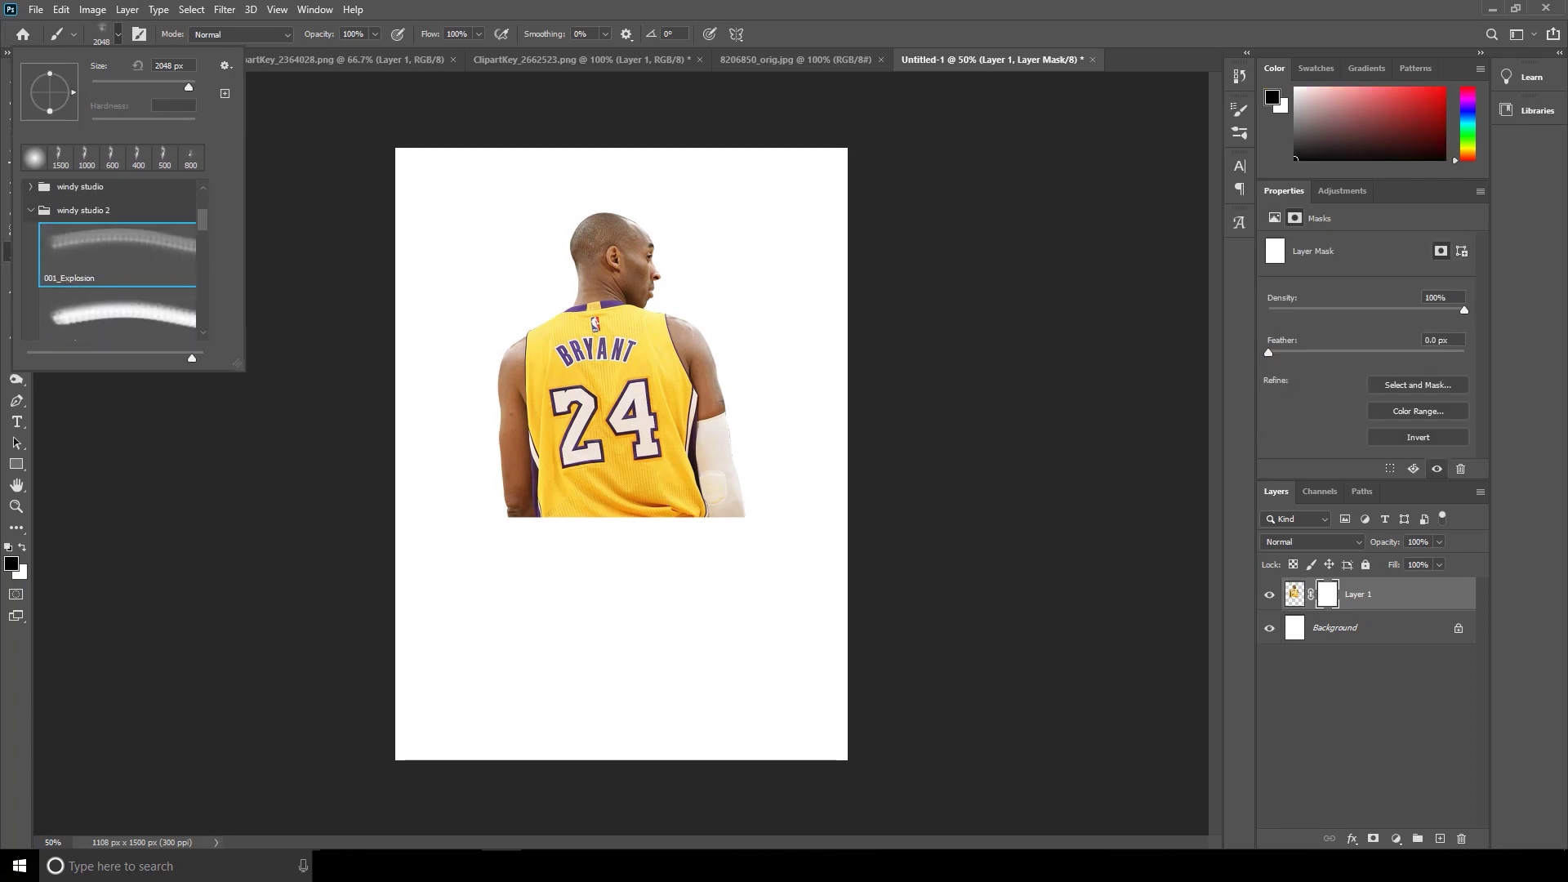
pyautogui.click(119, 315)
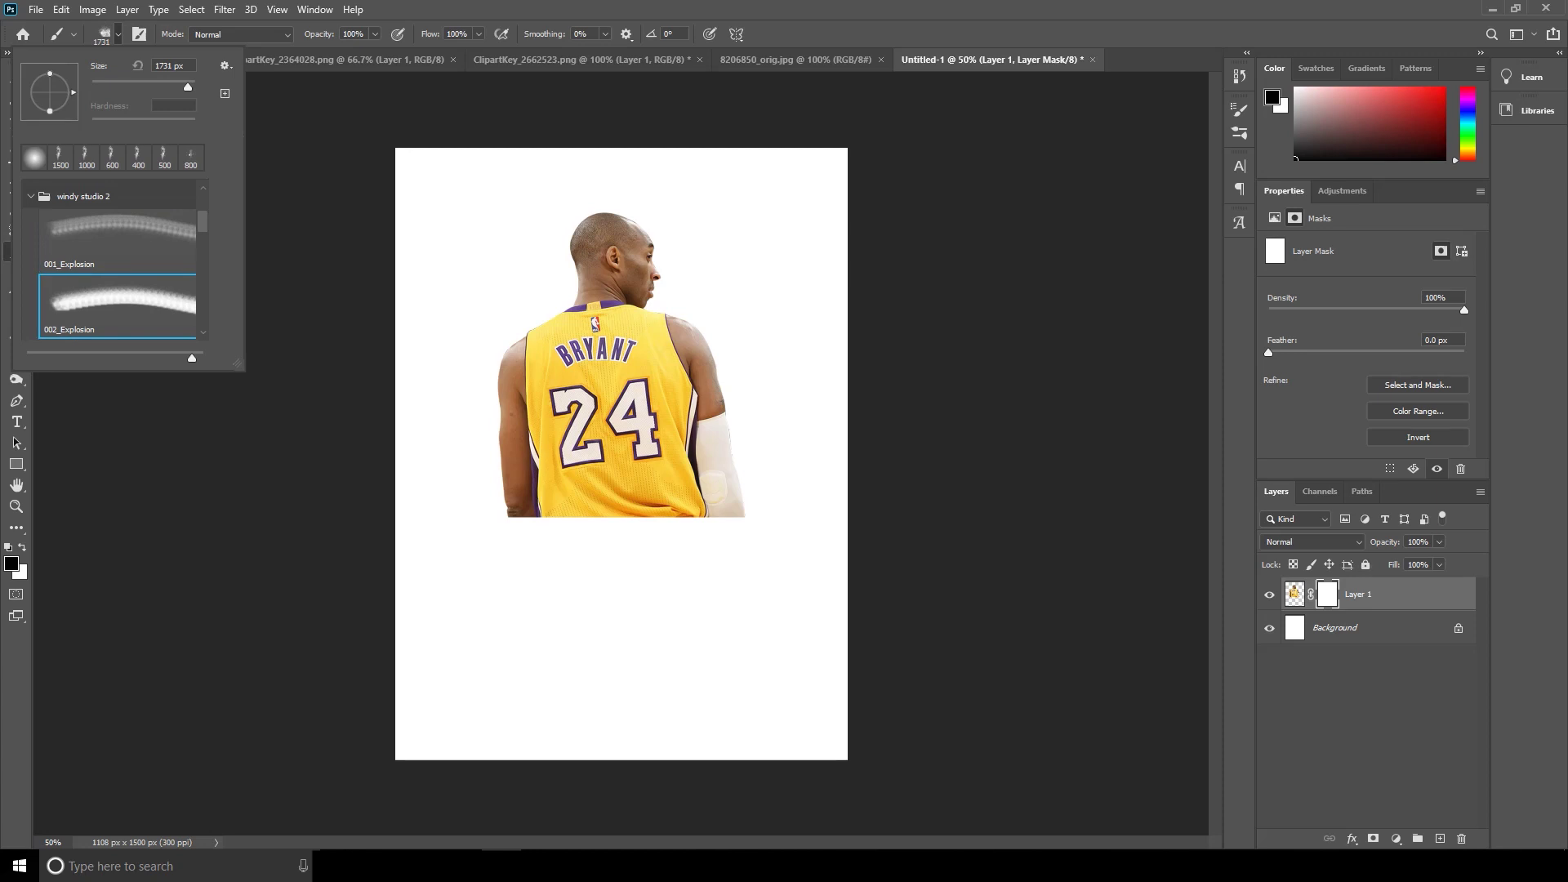
pyautogui.click(191, 157)
pyautogui.click(119, 307)
pyautogui.scroll(-2, 114, 261)
pyautogui.click(118, 216)
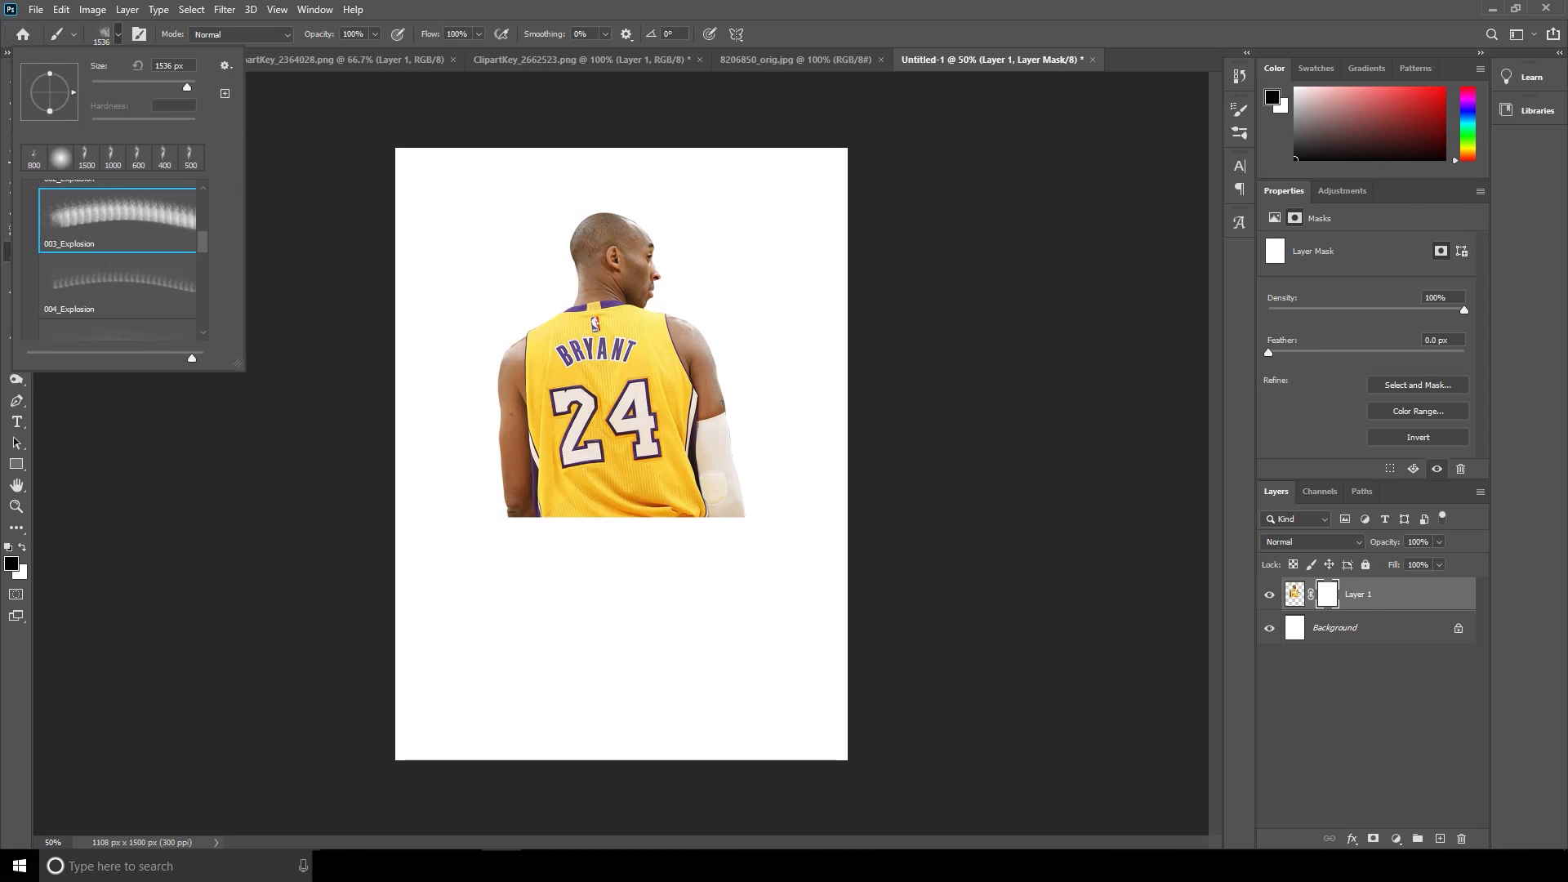
pyautogui.click(1294, 594)
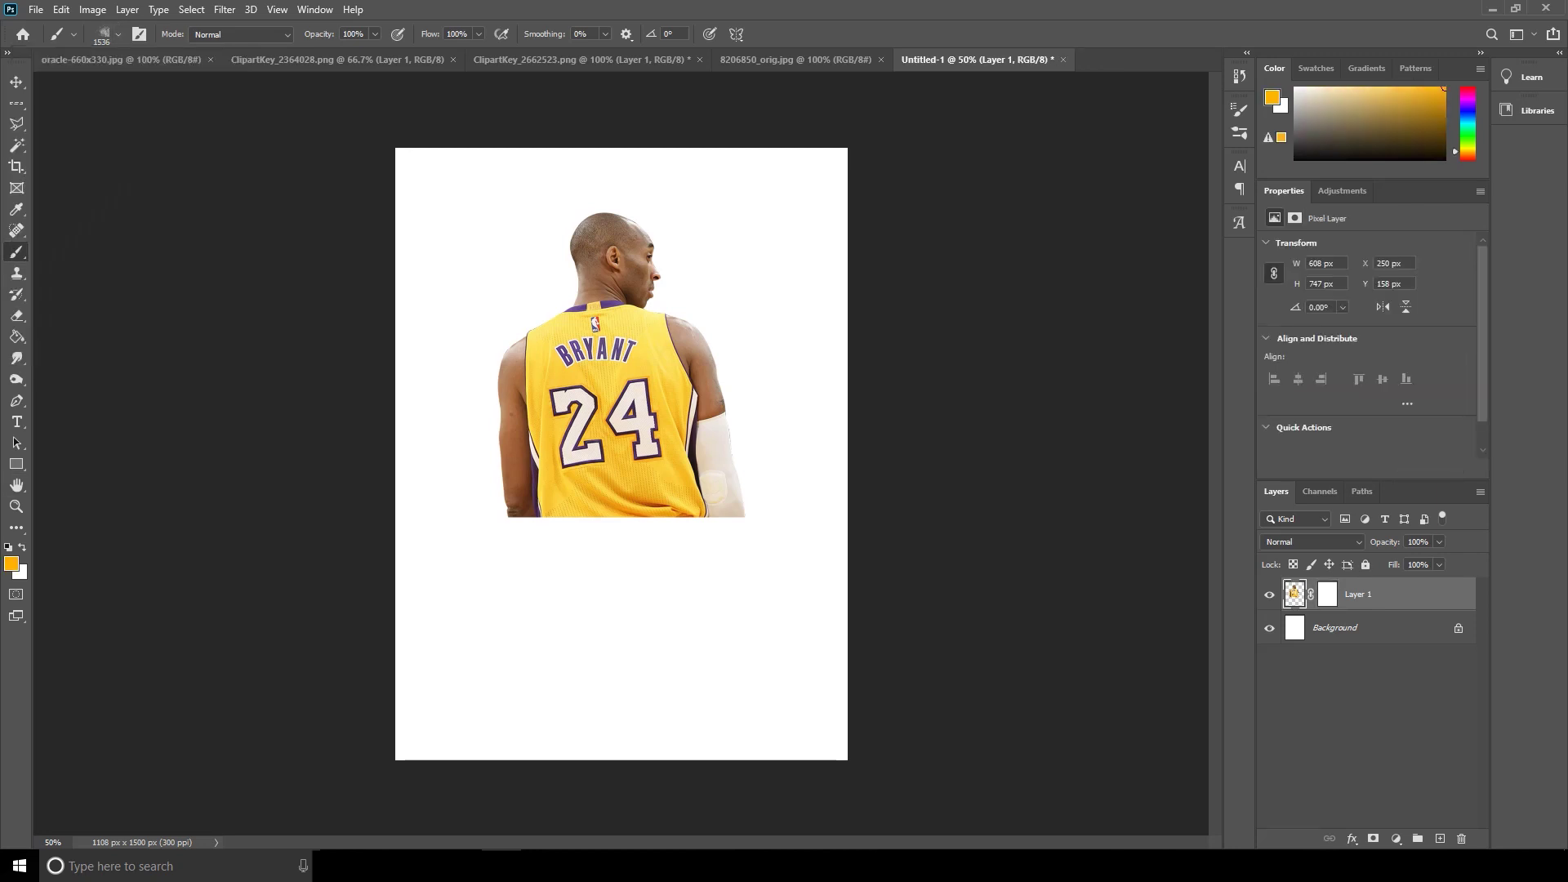
# - Set the foreground colour to #000000 and target the player layer's mask
pyautogui.click(11, 563)
pyautogui.write('000000')
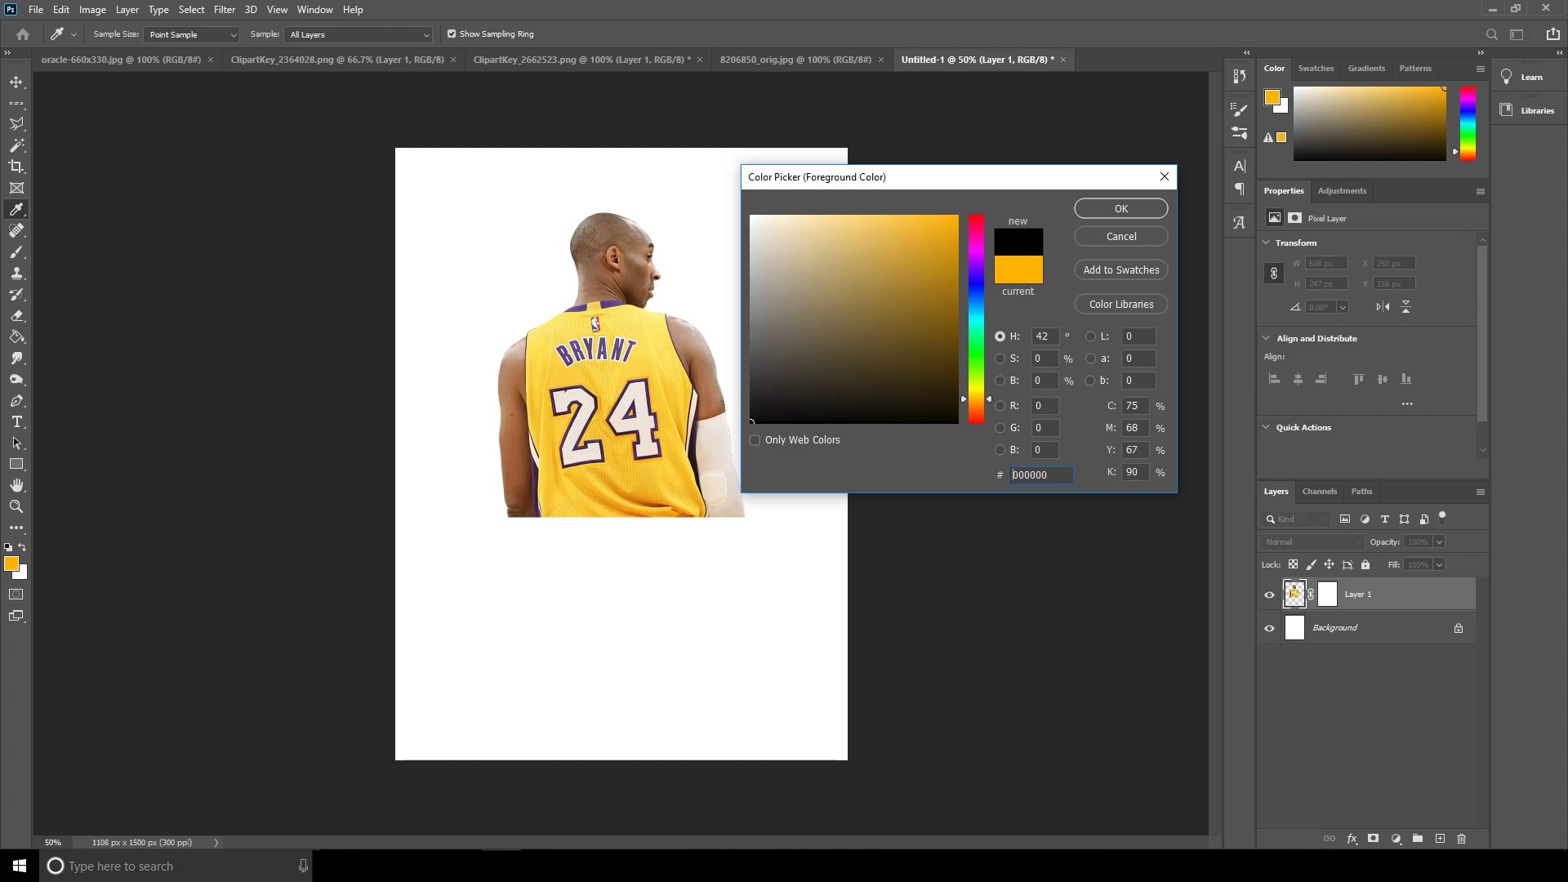
pyautogui.click(1121, 208)
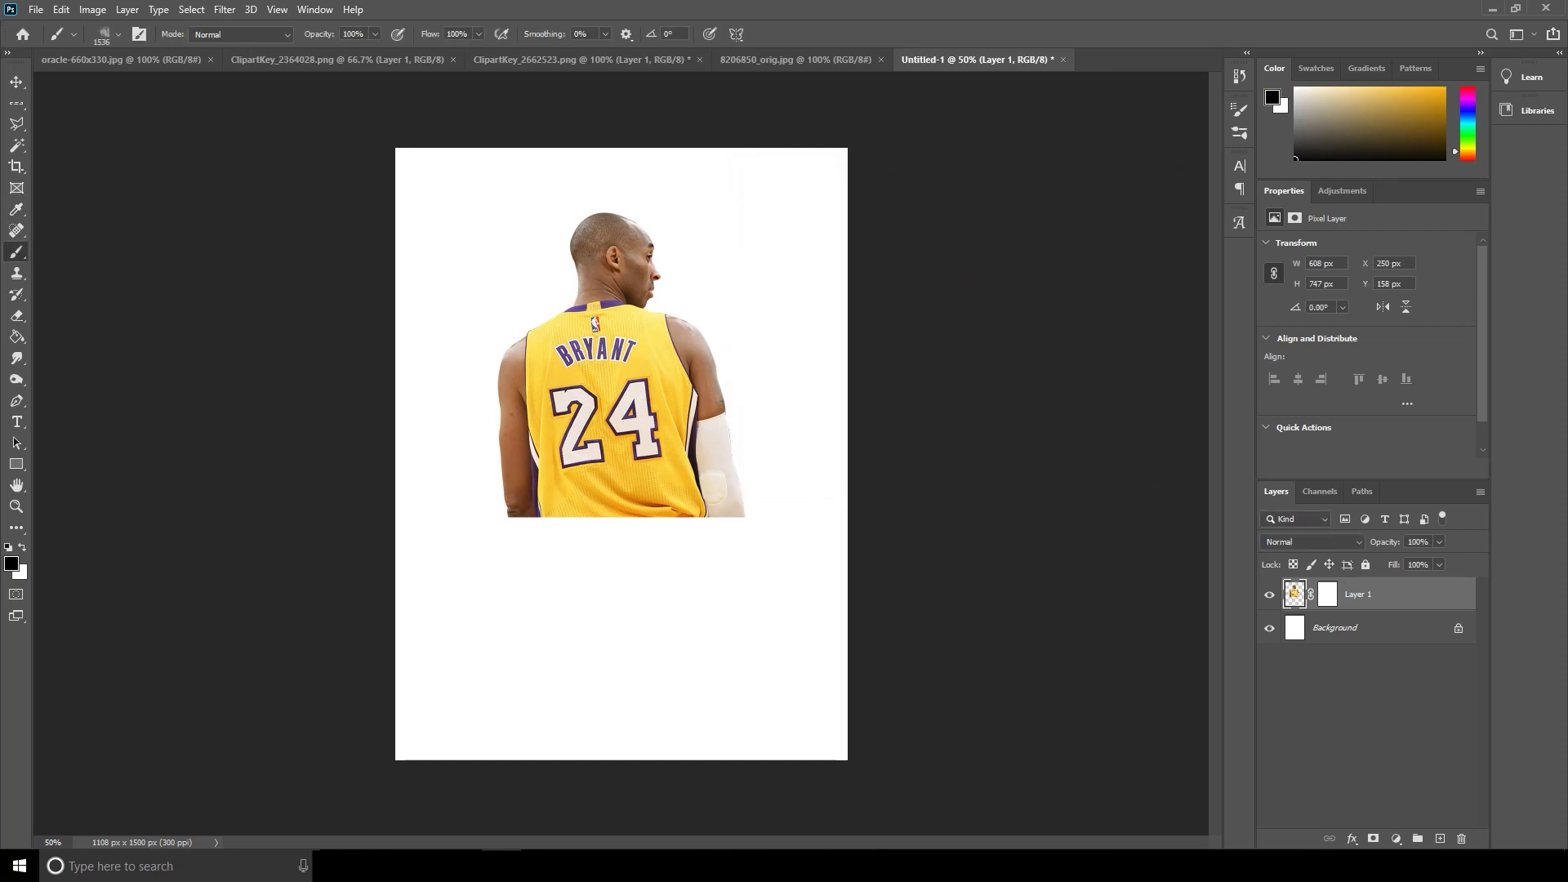
pyautogui.click(1327, 594)
# - Stamp explosion particles over the lower-right jersey, right arm and jersey bottom
pyautogui.click(700, 494)
pyautogui.click(682, 478)
pyautogui.click(670, 474)
pyautogui.click(646, 502)
pyautogui.click(629, 502)
pyautogui.click(555, 498)
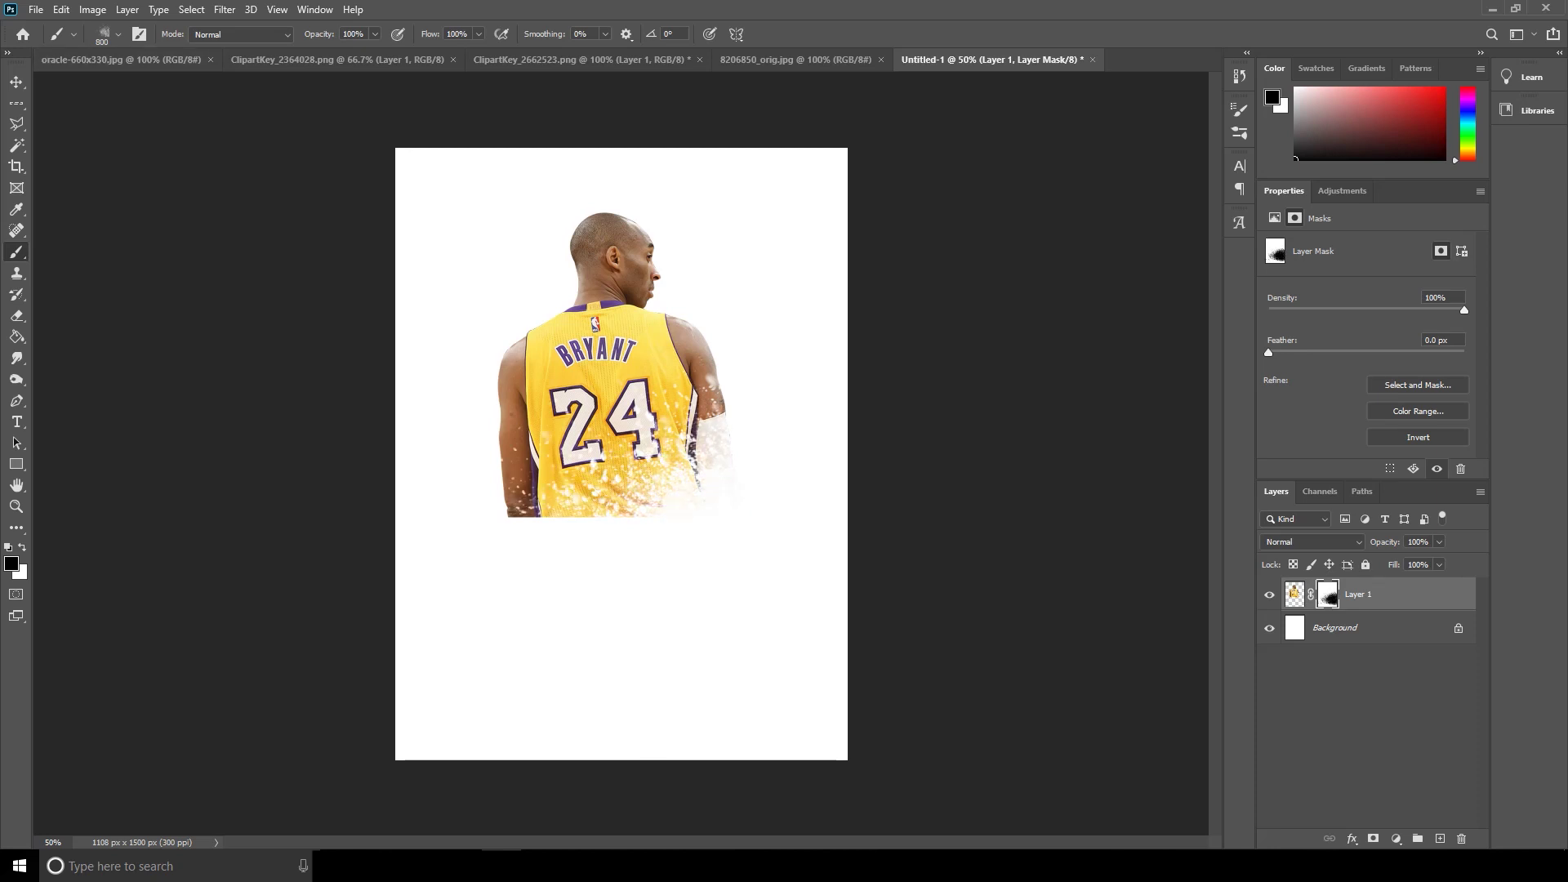
# - Rotate the Explosion brush tip angle to about -142° and adjust it slightly further
pyautogui.click(118, 34)
pyautogui.moveTo(72, 92)
pyautogui.mouseDown()
pyautogui.moveTo(45, 69)
pyautogui.moveTo(26, 90)
pyautogui.mouseUp()
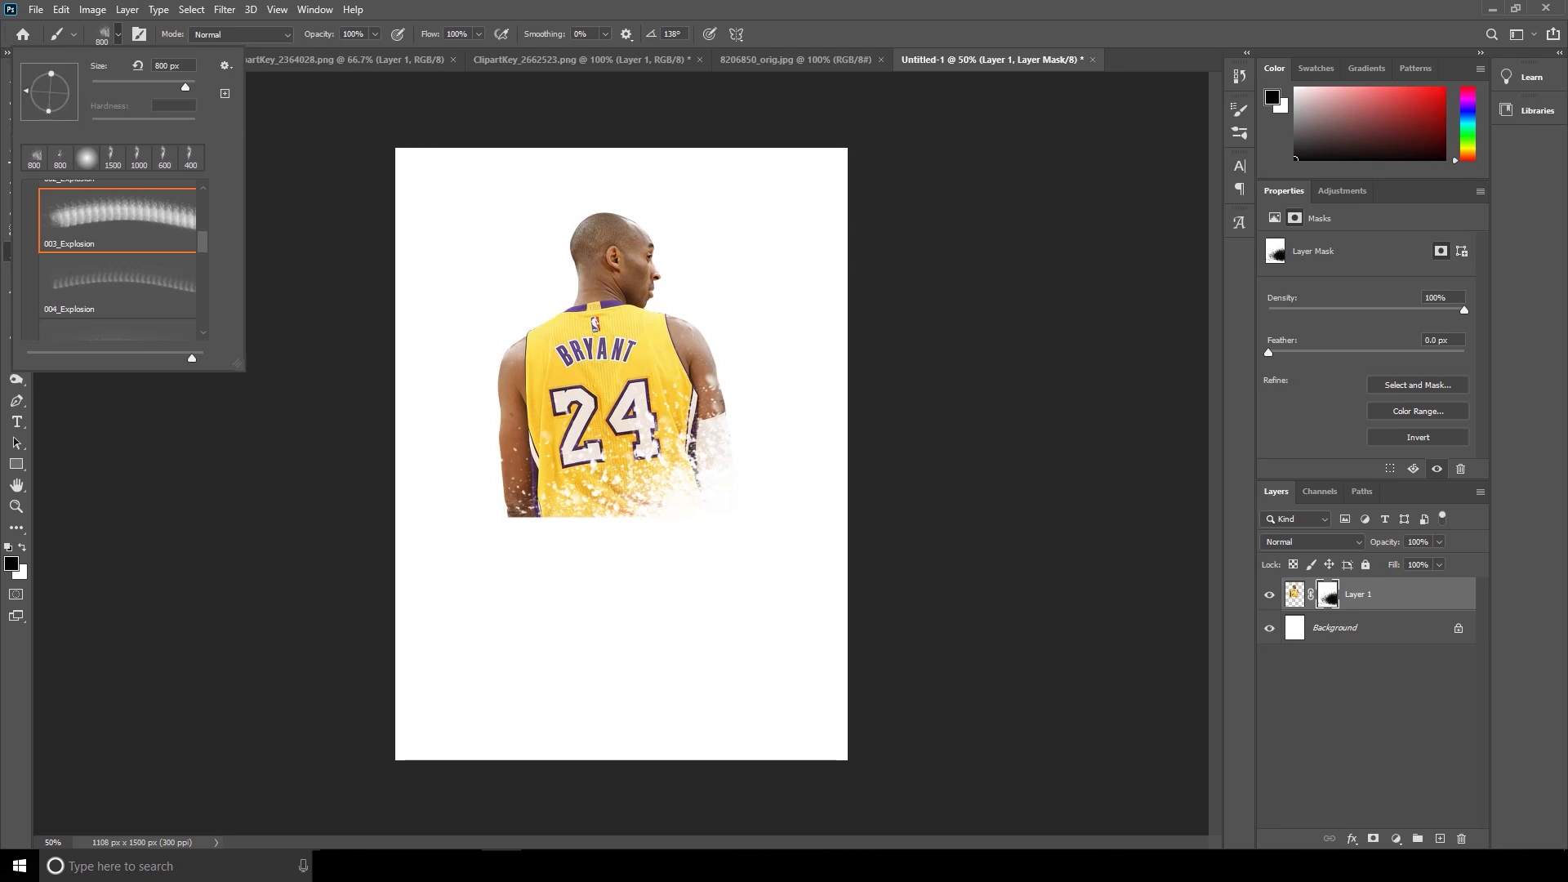
pyautogui.press('Return')
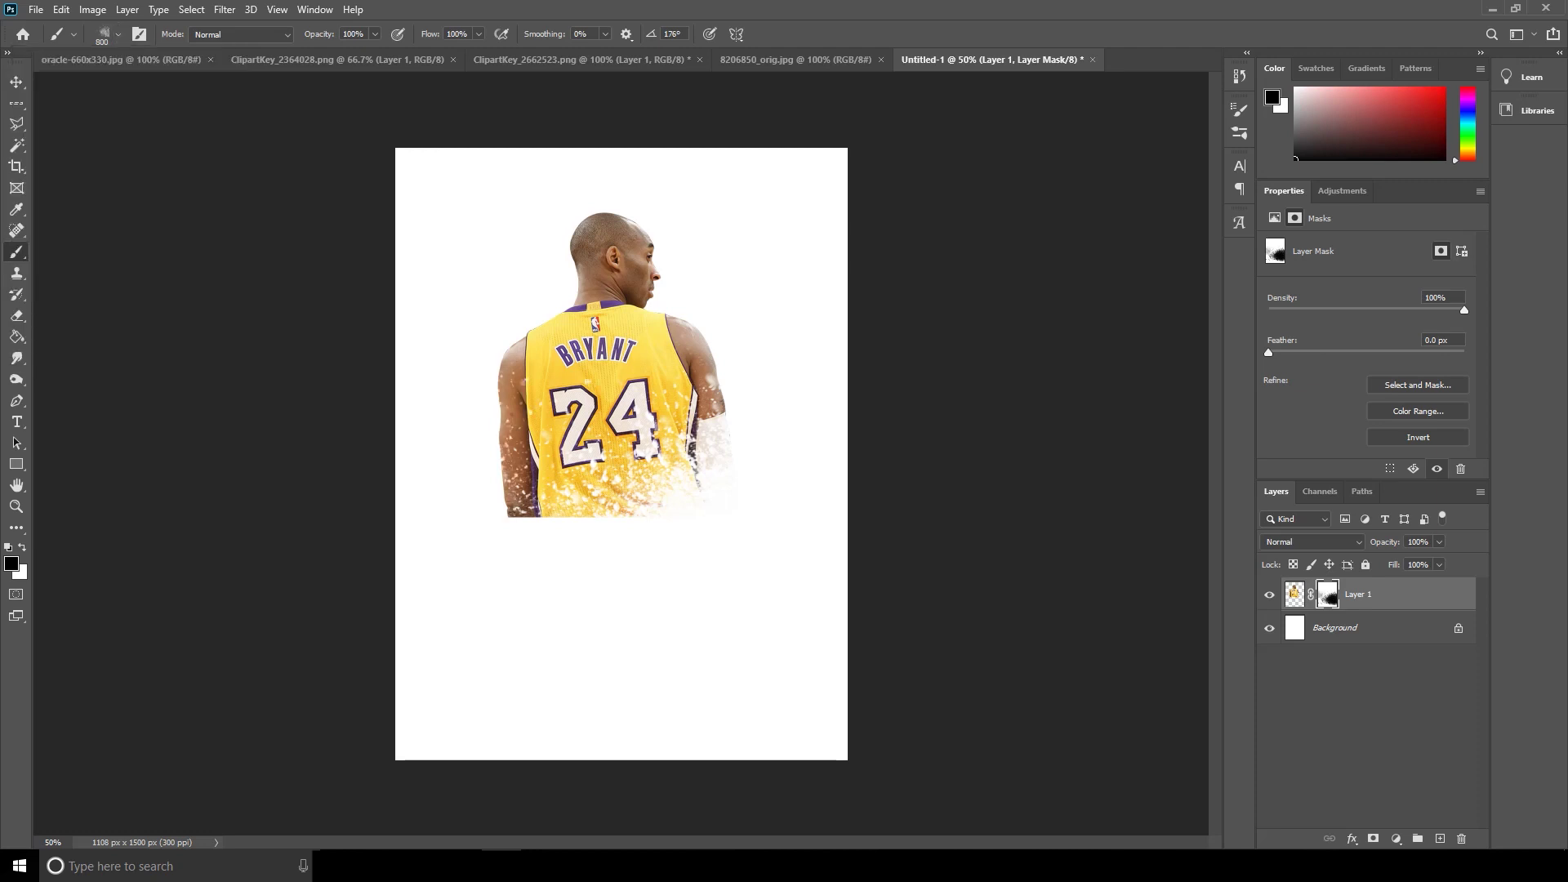
pyautogui.click(119, 34)
pyautogui.moveTo(27, 90); pyautogui.dragTo(31, 106)
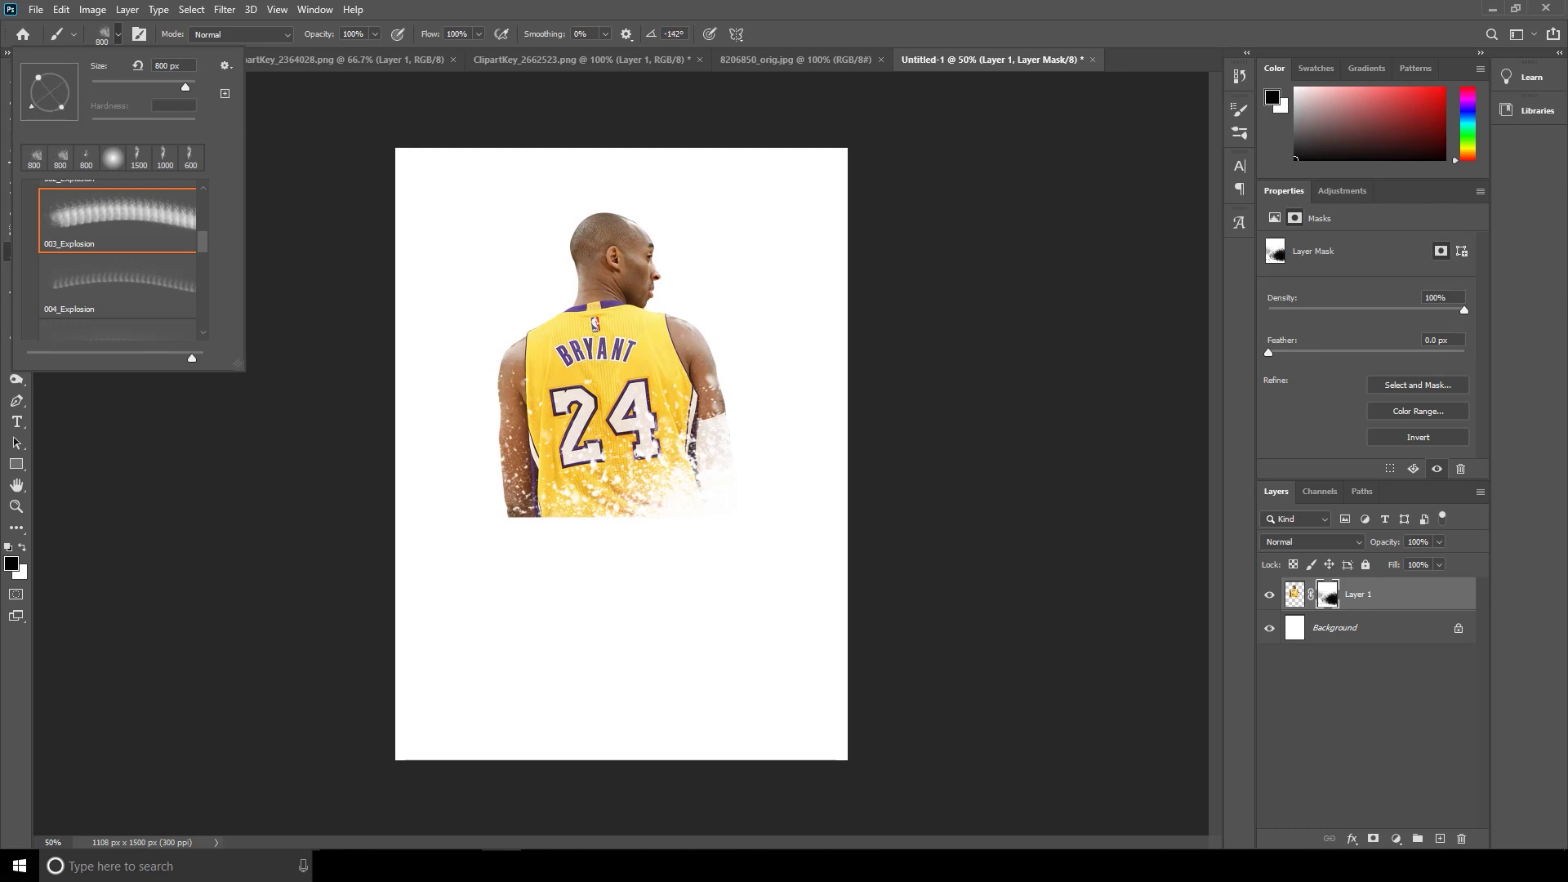
pyautogui.press('Return')
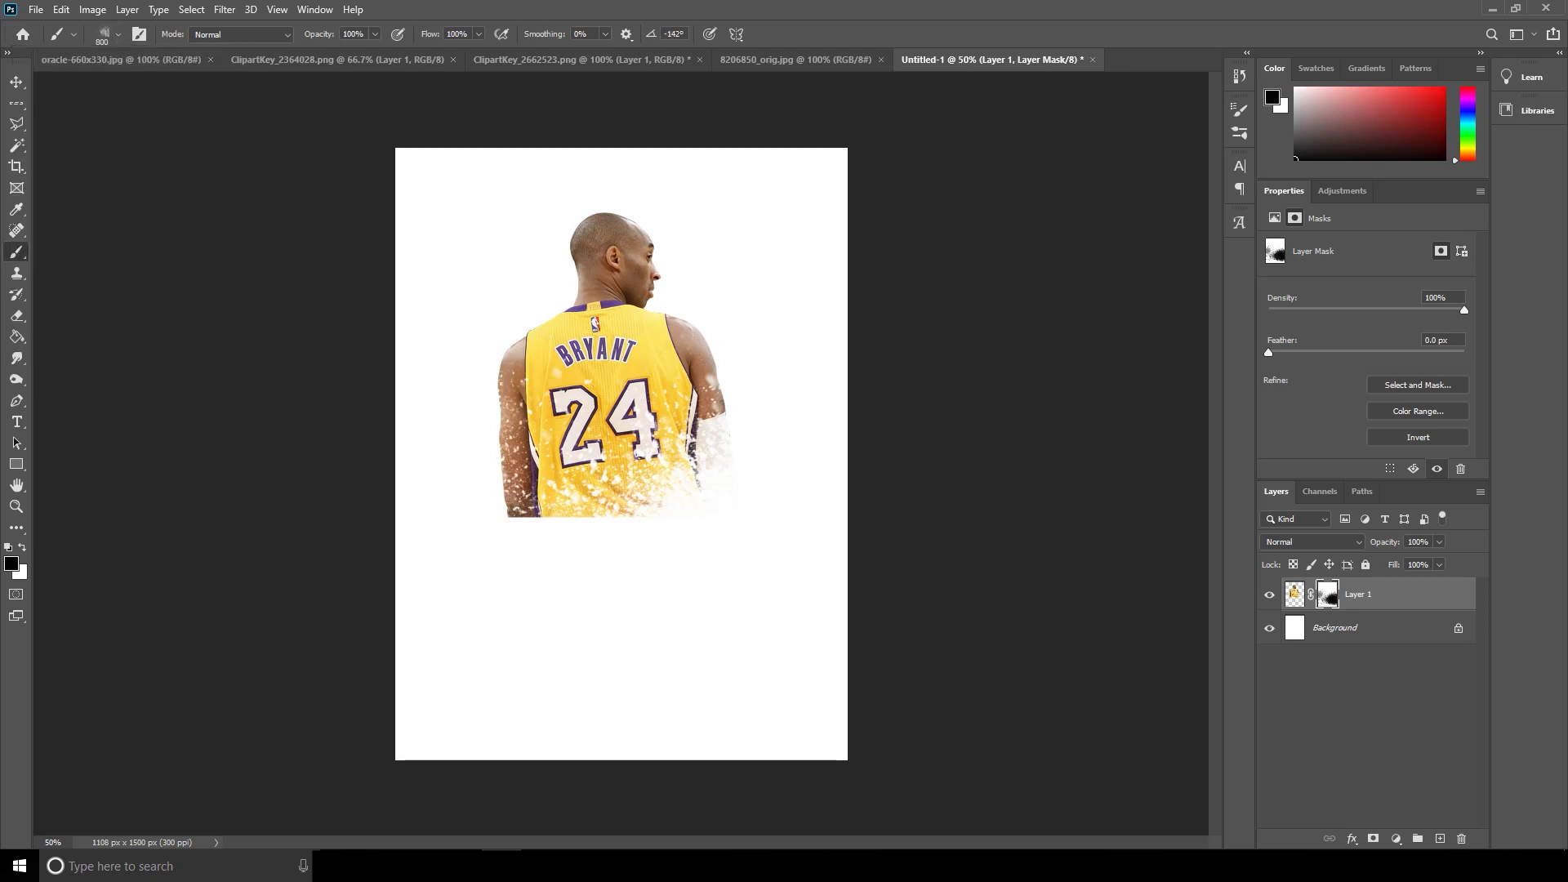
pyautogui.click(119, 34)
pyautogui.moveTo(31, 105); pyautogui.dragTo(38, 111)
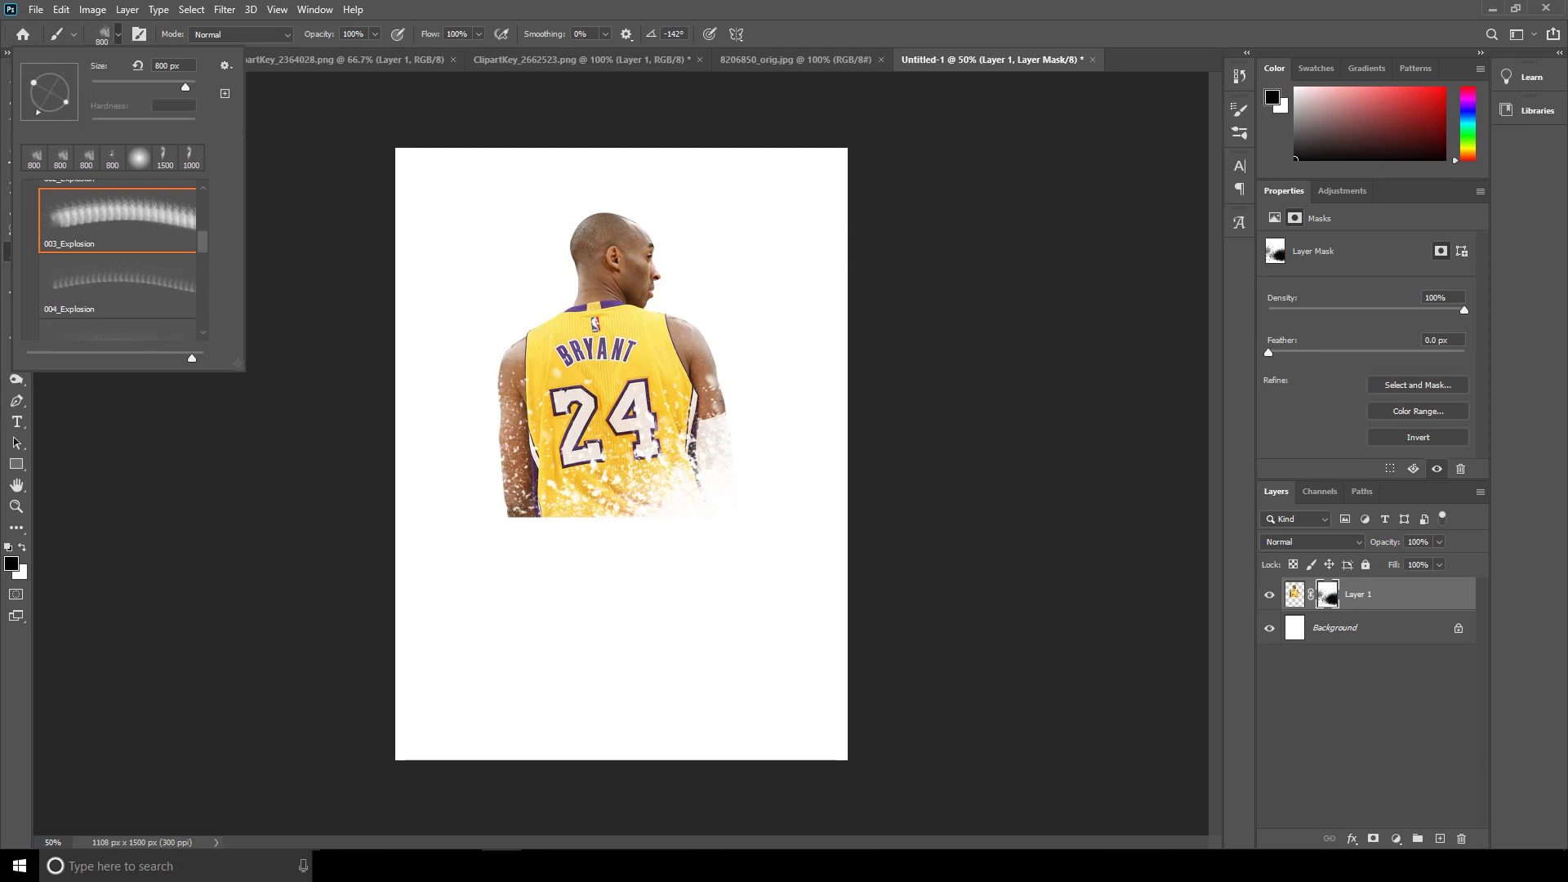
pyautogui.press('Return')
# - Stamp explosion particles over the lower-left jersey, left arm and upper-left jersey edge
pyautogui.click(522, 478)
pyautogui.click(543, 478)
pyautogui.click(563, 469)
pyautogui.click(522, 441)
pyautogui.click(518, 434)
pyautogui.click(503, 390)
pyautogui.click(515, 368)
pyautogui.click(574, 424)
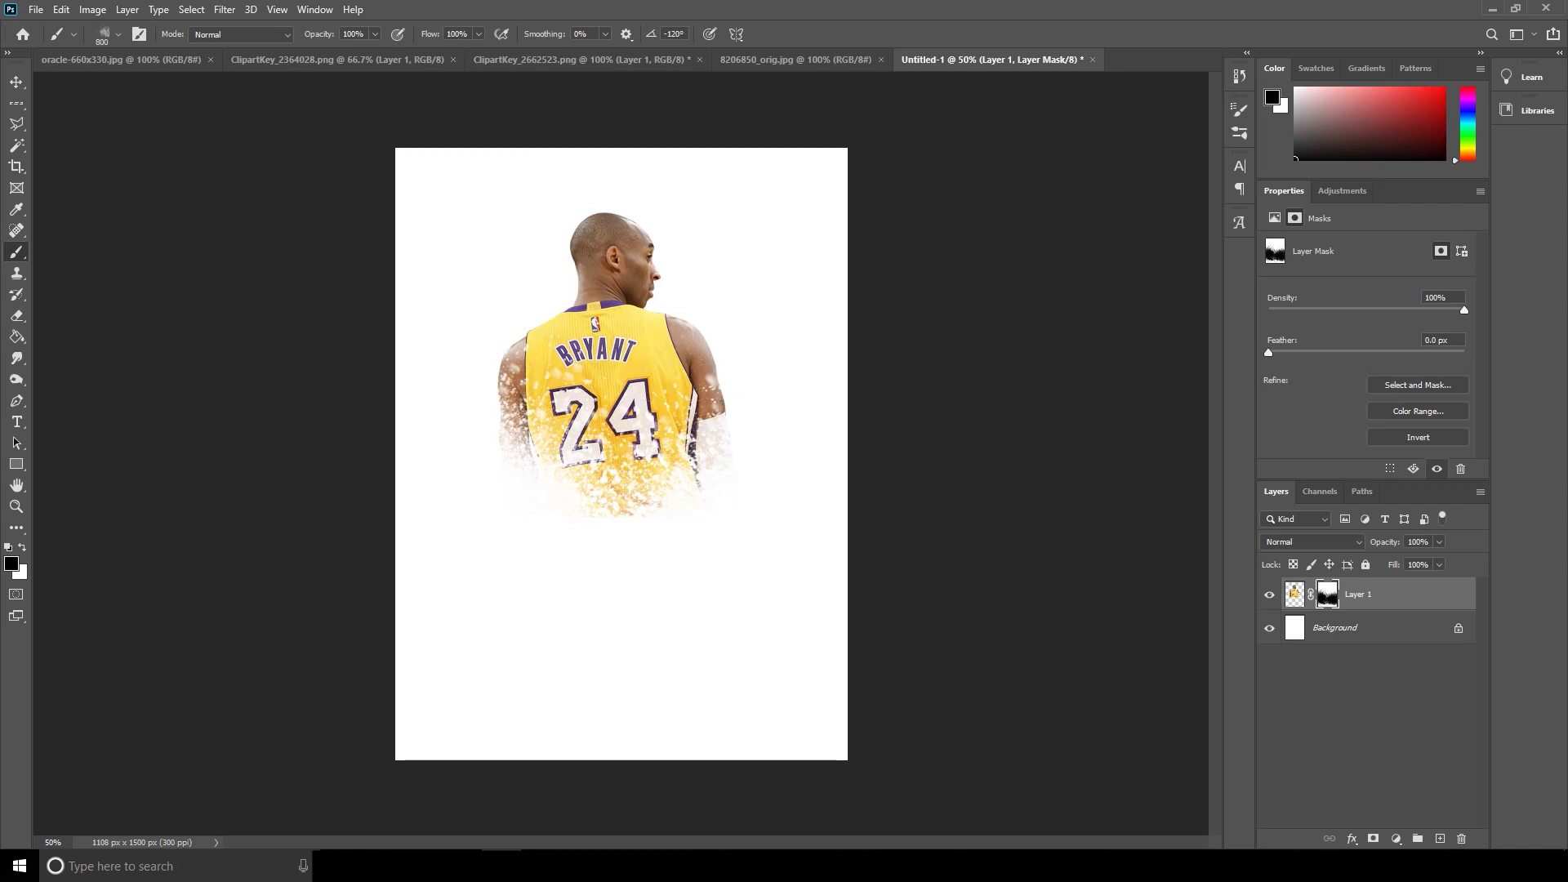
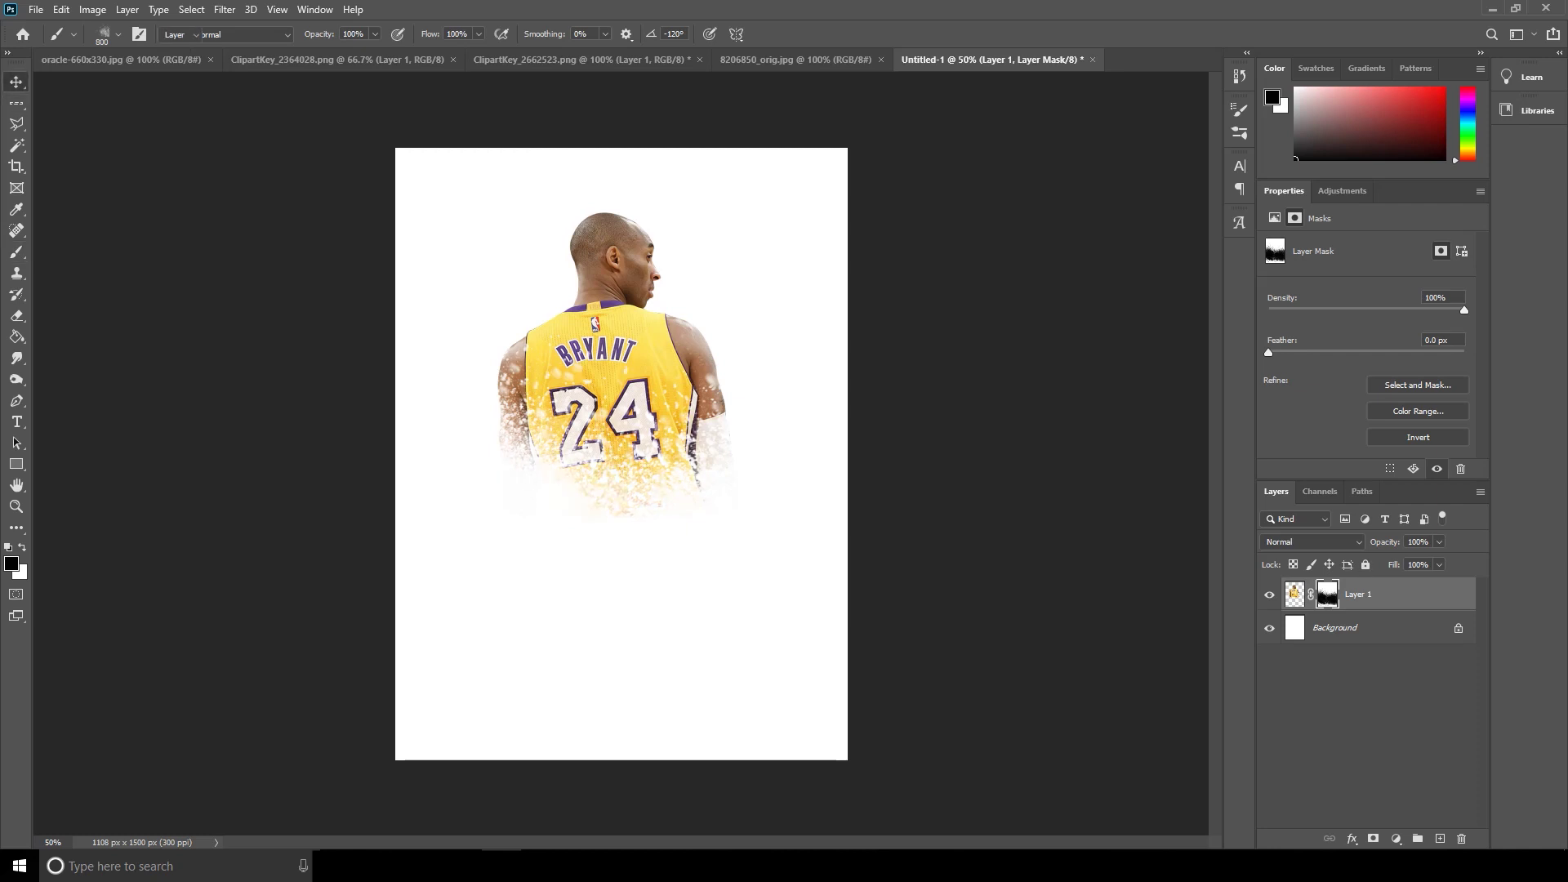
# - Select the Background layer so the new Layer 2 is created between Background and Layer 1
pyautogui.click(1295, 594)
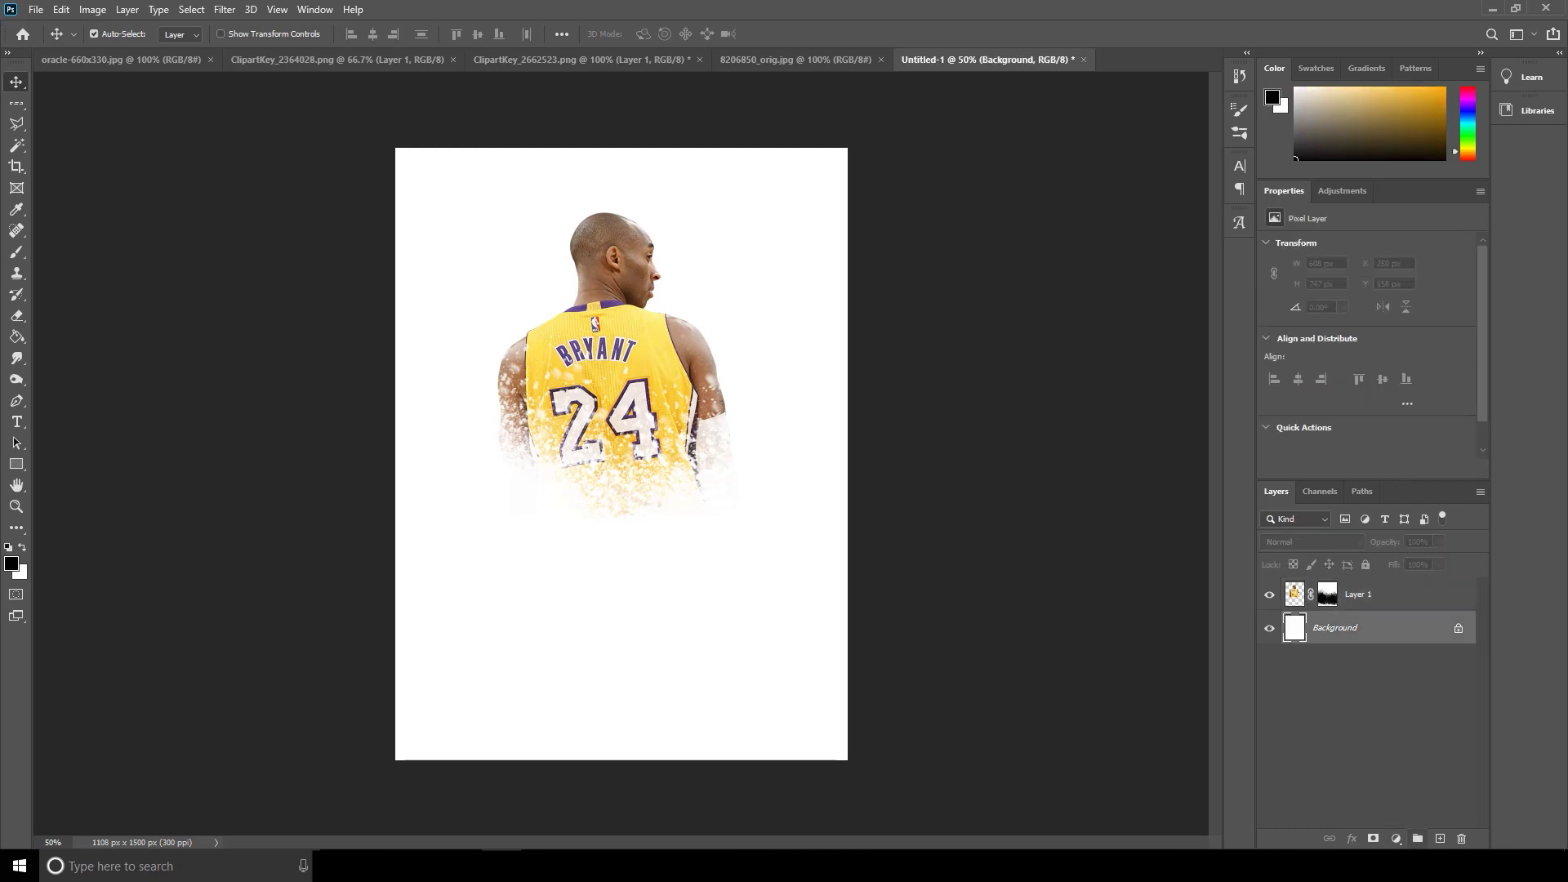
pyautogui.keyDown('ctrl'); pyautogui.click(1439, 838); pyautogui.keyUp('ctrl')
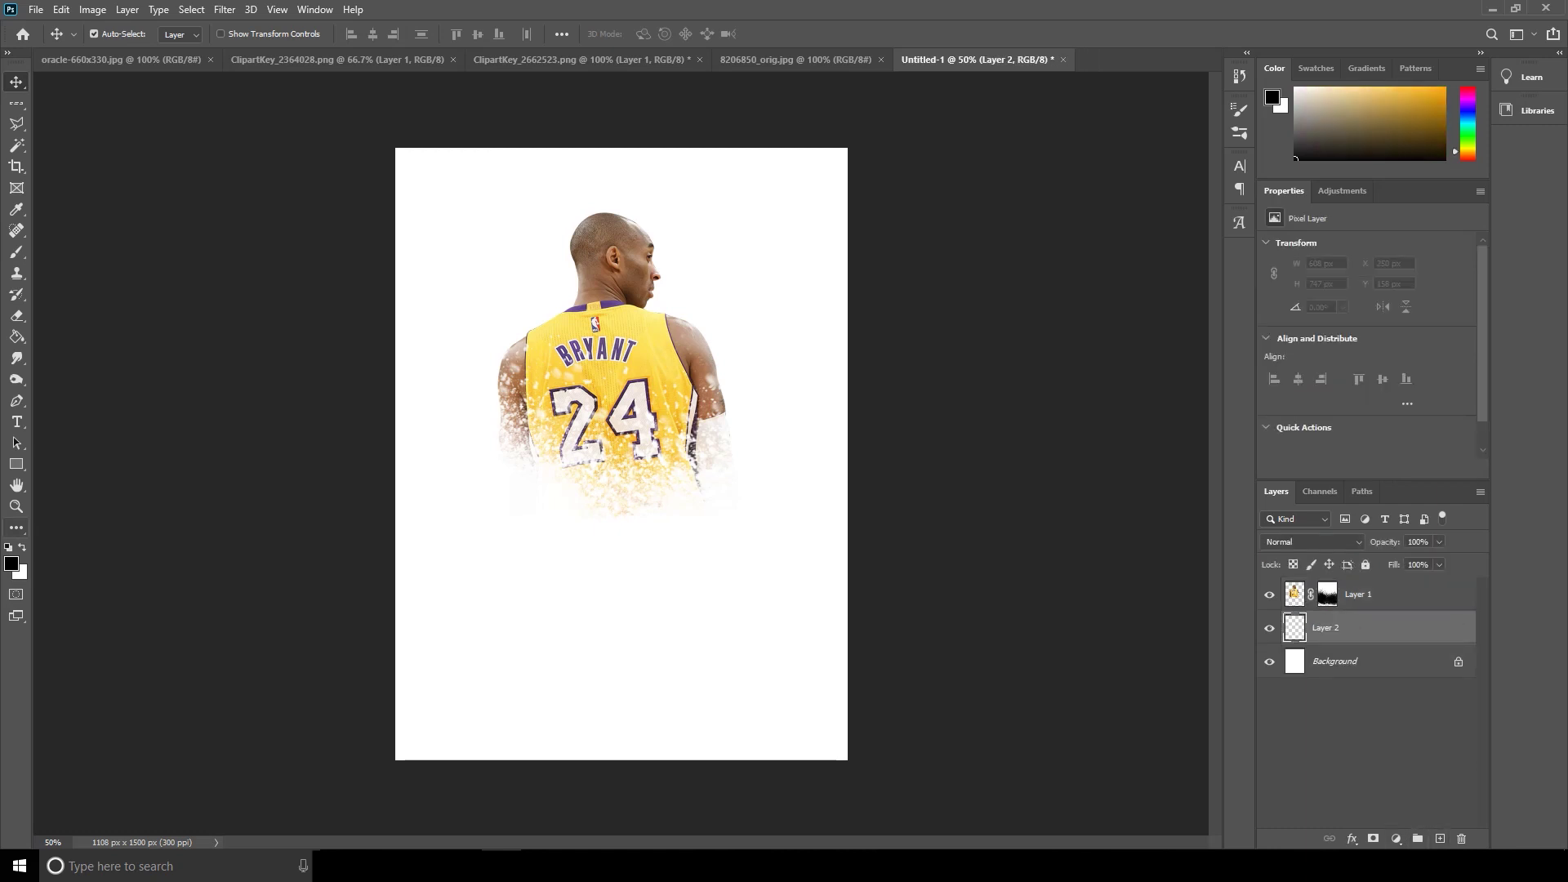
# - Set up the Brush with foreground #ffc000 and the 800 px angled explosion brush
pyautogui.click(16, 252)
pyautogui.click(11, 564)
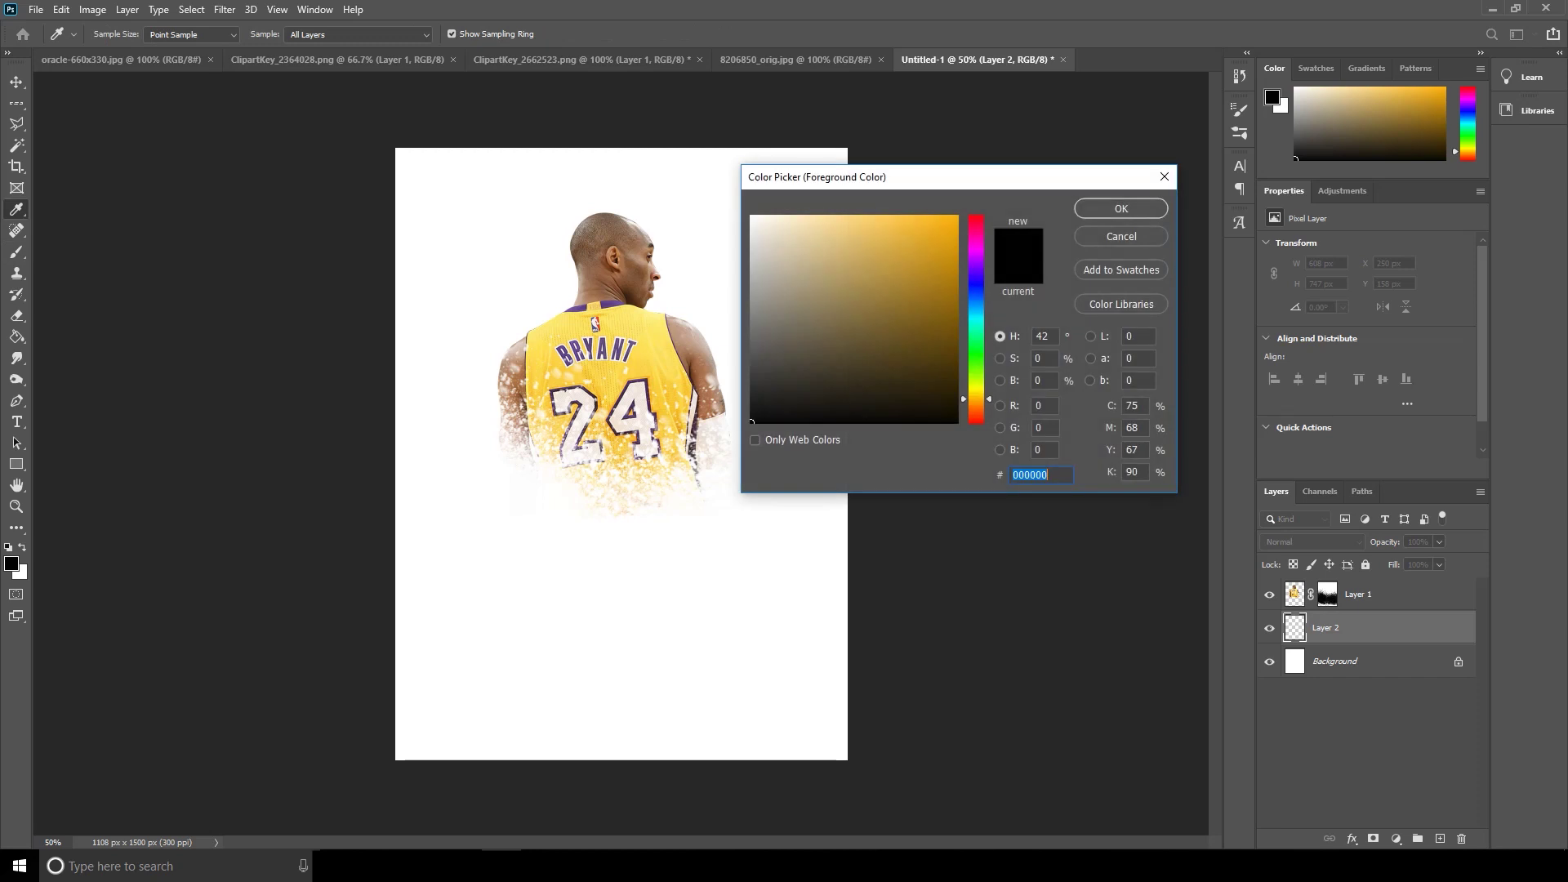
pyautogui.write('ffc000')
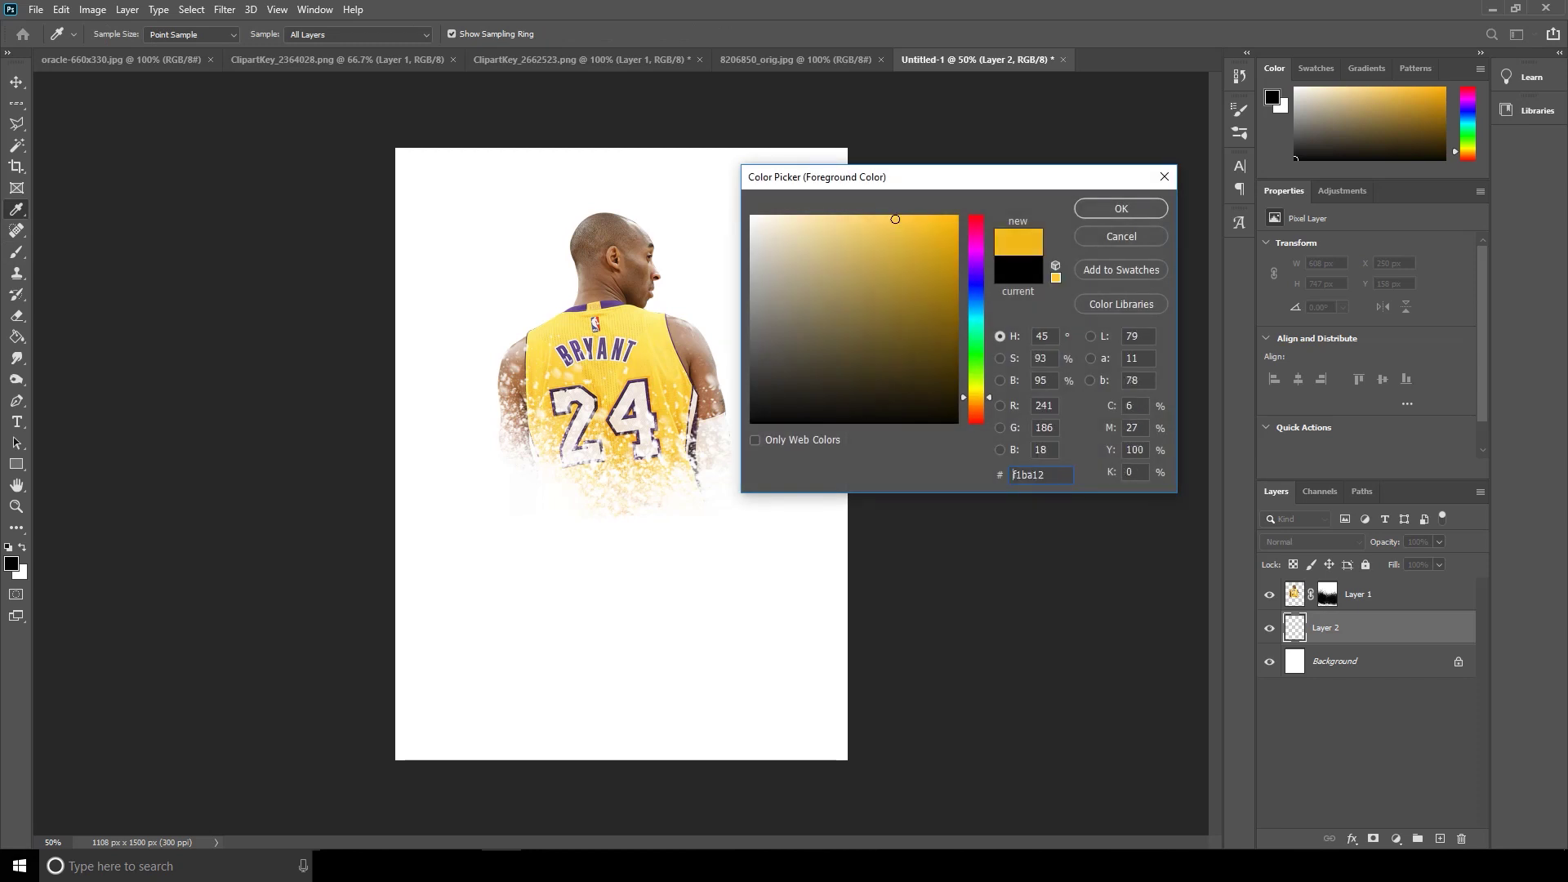
pyautogui.press('Return')
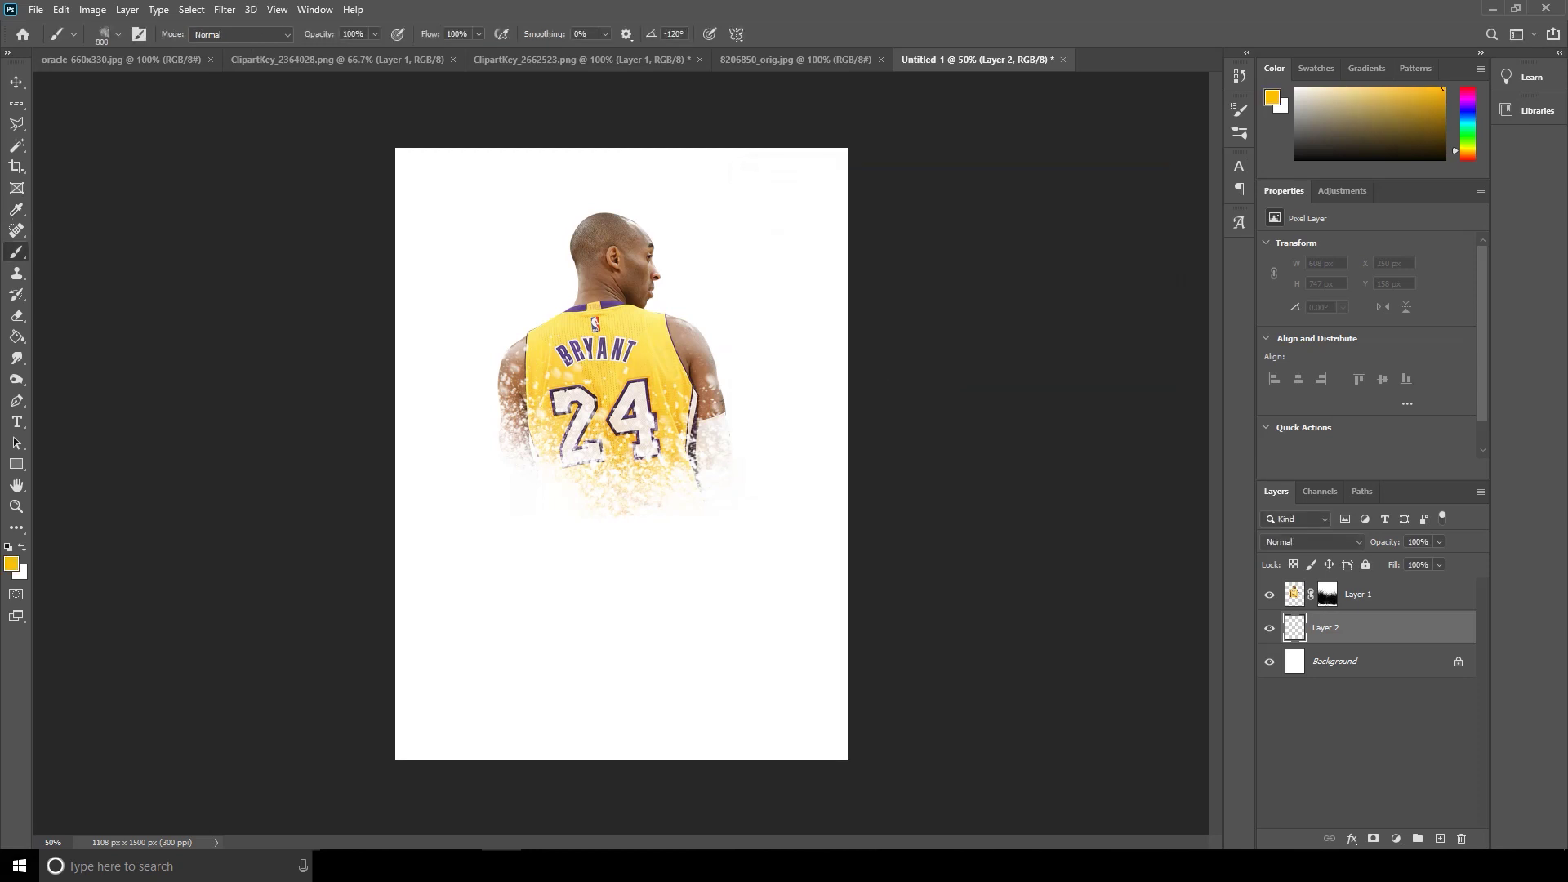
pyautogui.click(119, 34)
pyautogui.click(191, 157)
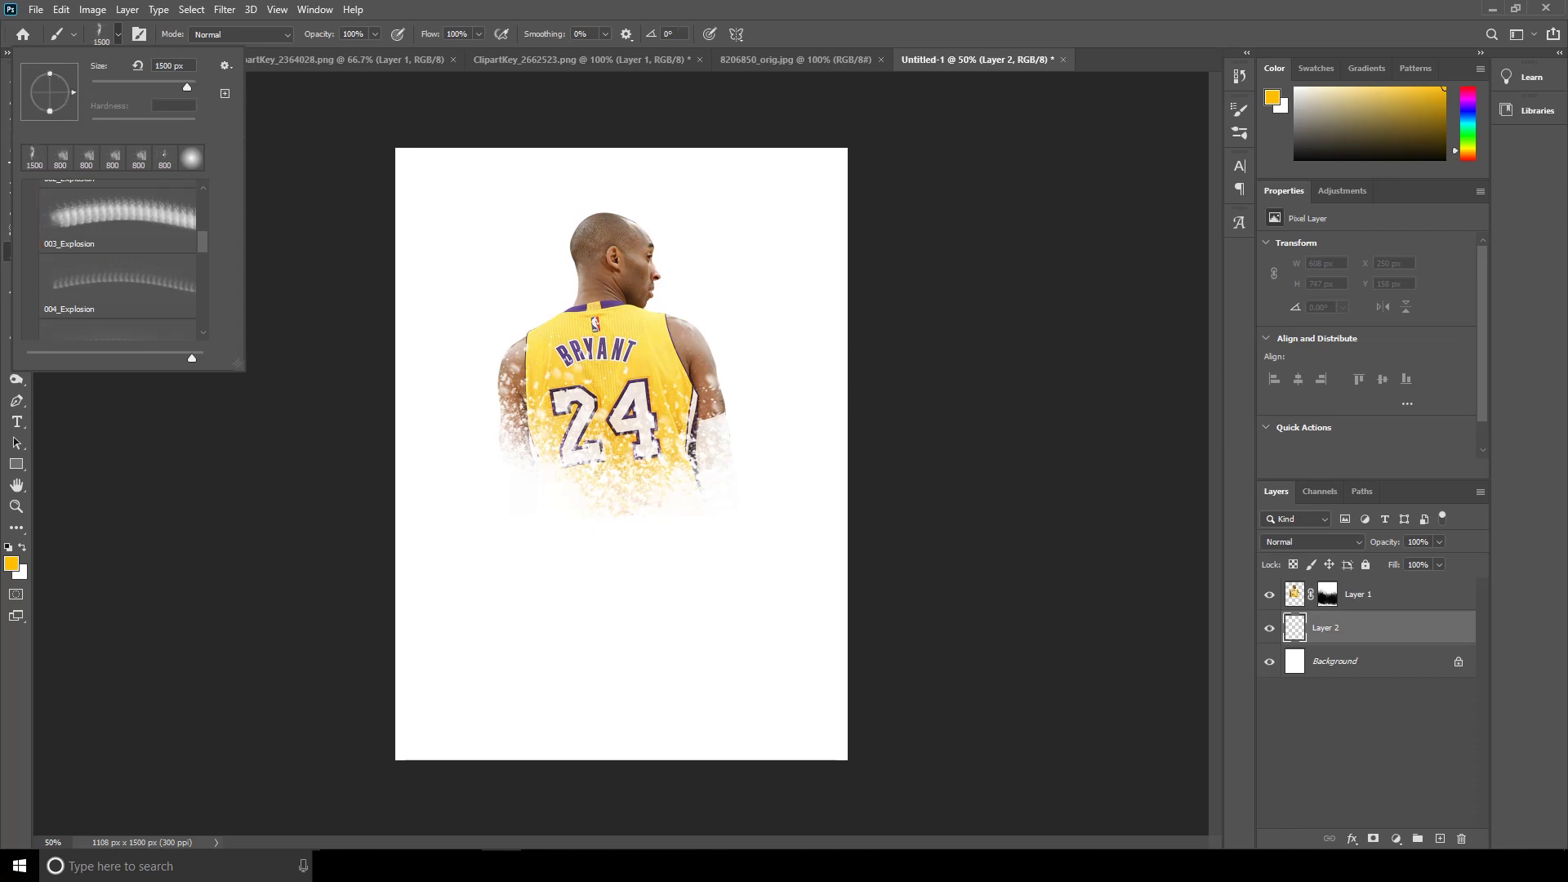
pyautogui.click(61, 157)
pyautogui.click(119, 34)
# - Stamp yellow splatter below the jersey numbers with a 500 px brush
pyautogui.click(608, 486)
pyautogui.press('[')
pyautogui.press('[')
pyautogui.press('[')
pyautogui.click(604, 479)
pyautogui.click(622, 483)
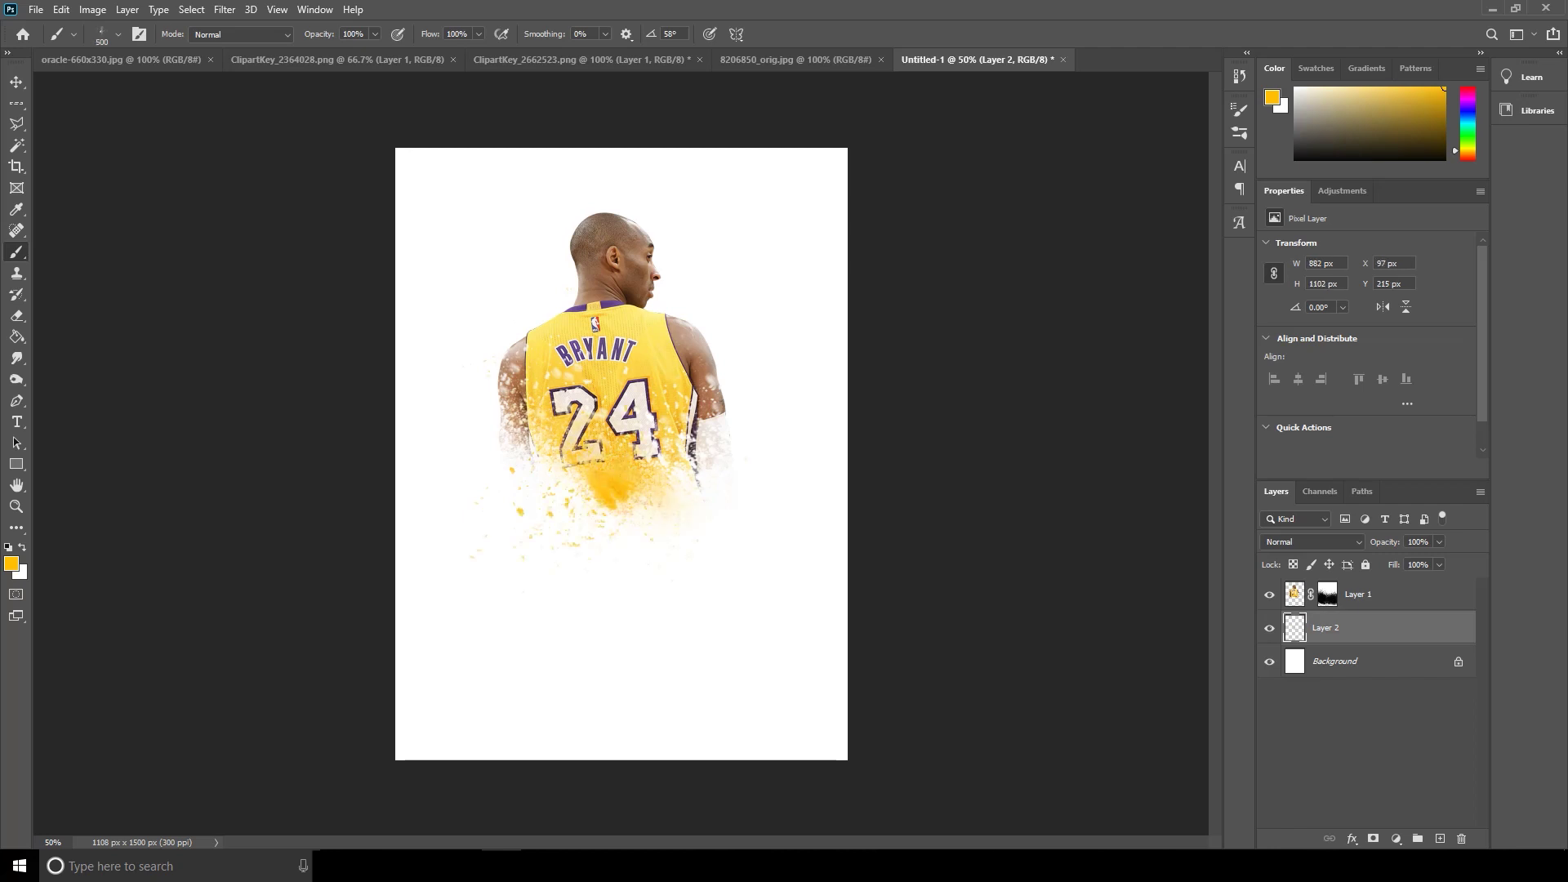
pyautogui.click(635, 508)
pyautogui.click(619, 511)
pyautogui.click(600, 528)
pyautogui.click(595, 517)
# - Stamp splatter right of the jersey and on the left shoulder, then move Layer 2 above Layer 1
pyautogui.press(']')
pyautogui.press(']')
pyautogui.press(']')
pyautogui.press(']')
pyautogui.press(']')
pyautogui.press(']')
pyautogui.press(']')
pyautogui.press(']')
pyautogui.click(665, 461)
pyautogui.click(702, 453)
pyautogui.press('[')
pyautogui.press('[')
pyautogui.press('[')
pyautogui.press('[')
pyautogui.press('[')
pyautogui.press('[')
pyautogui.press('[')
pyautogui.press('[')
pyautogui.press('[')
pyautogui.press('[')
pyautogui.click(505, 327)
pyautogui.press('[')
pyautogui.click(507, 338)
pyautogui.click(513, 329)
pyautogui.press(']')
pyautogui.press(']')
pyautogui.press(']')
pyautogui.press(']')
pyautogui.click(528, 311)
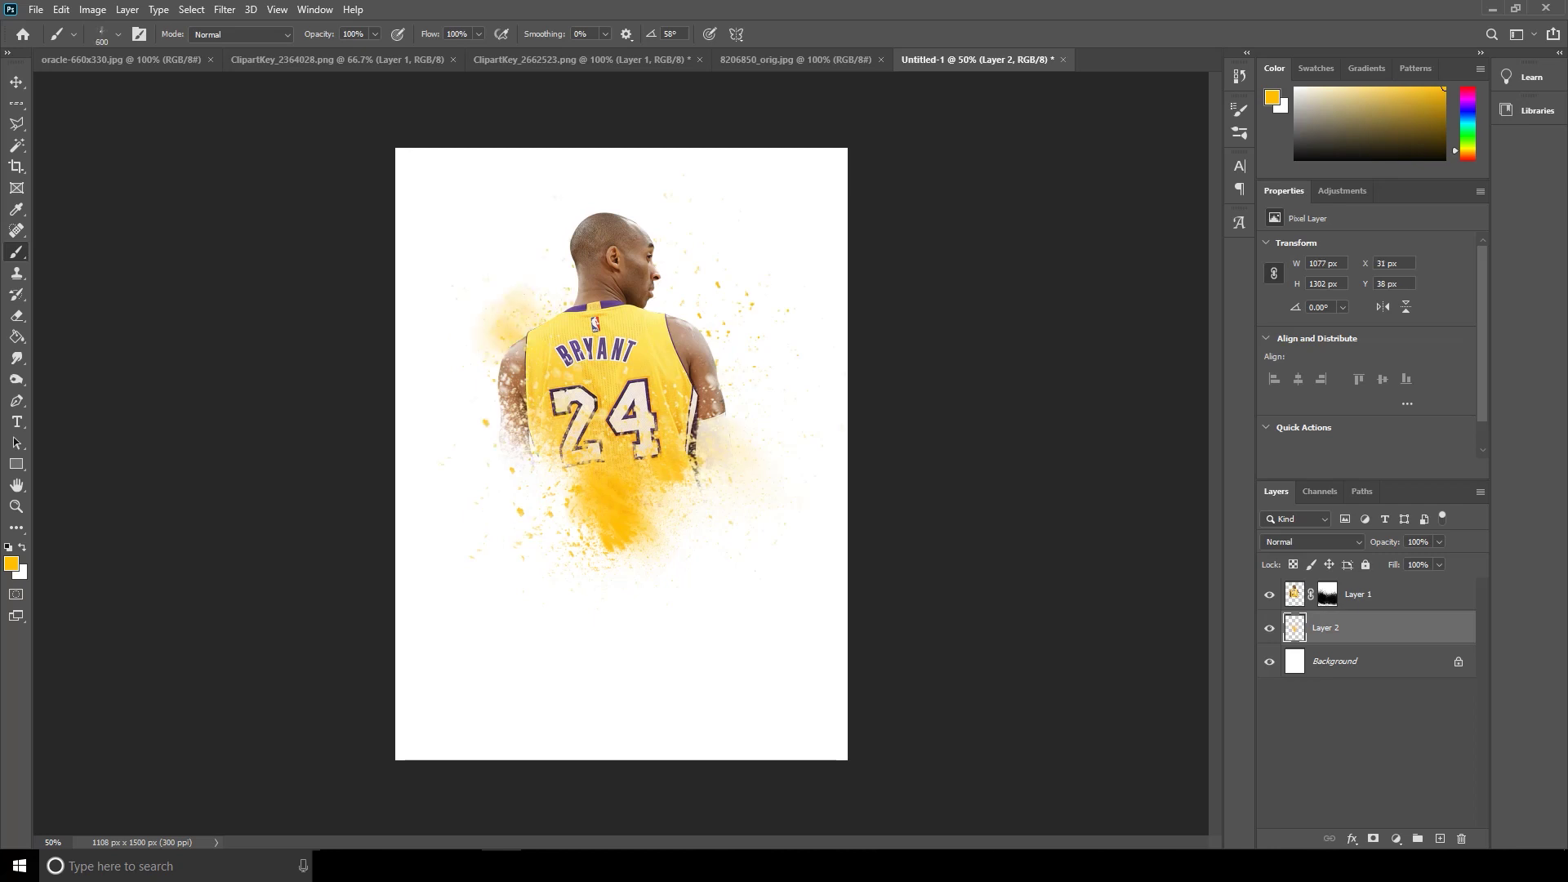
pyautogui.hotkey('ctrl', ']')
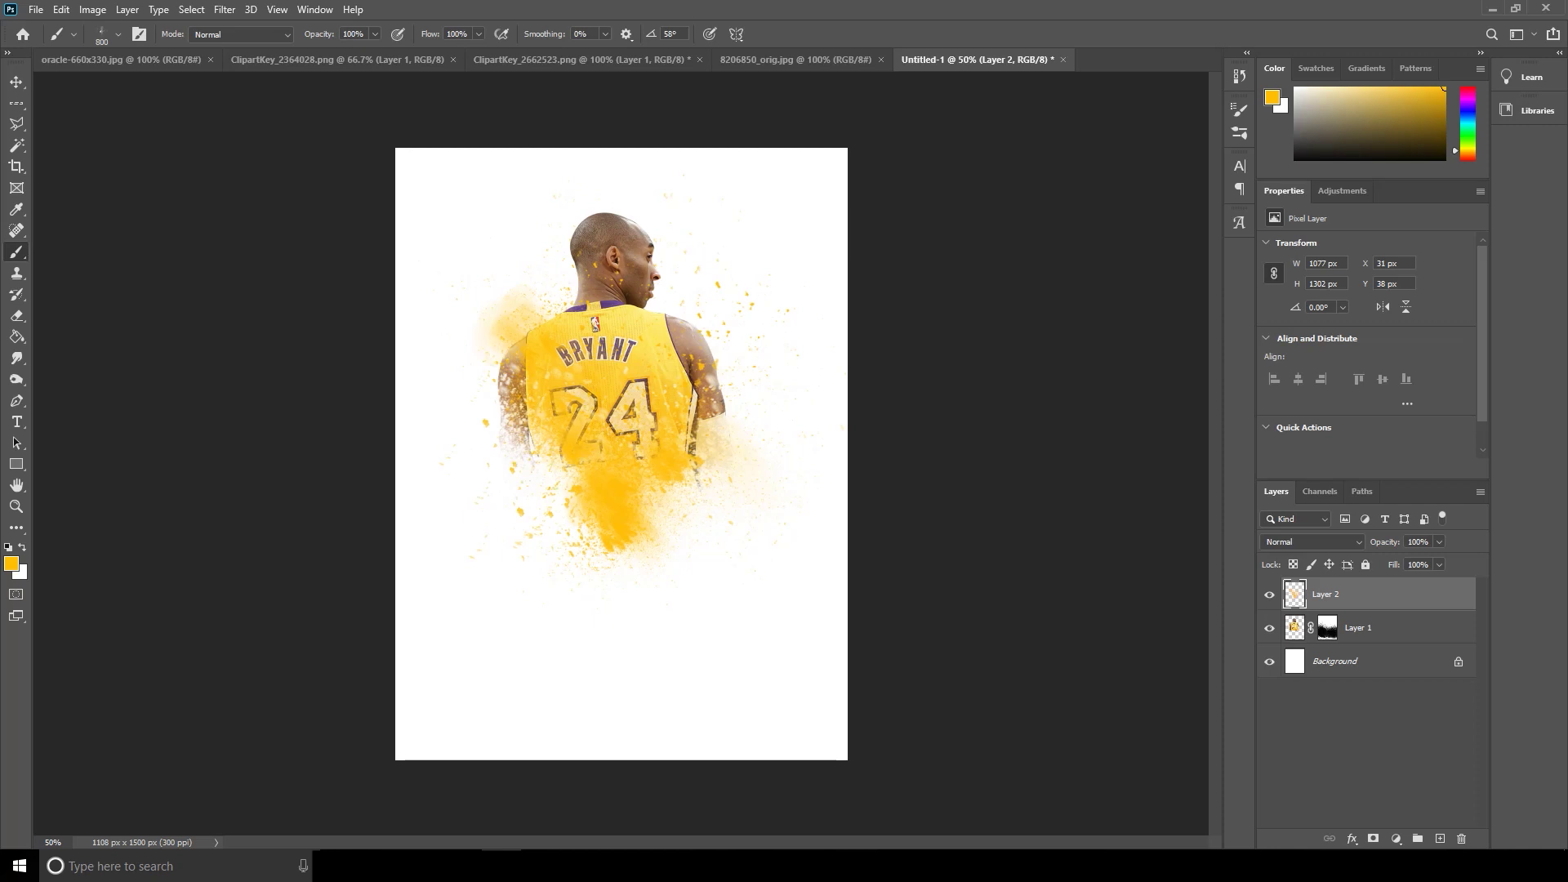
# - Stamp 1100 px and 700 px splatter right of the arm, over BRYANT, and on the left shoulder and arm
pyautogui.click(118, 34)
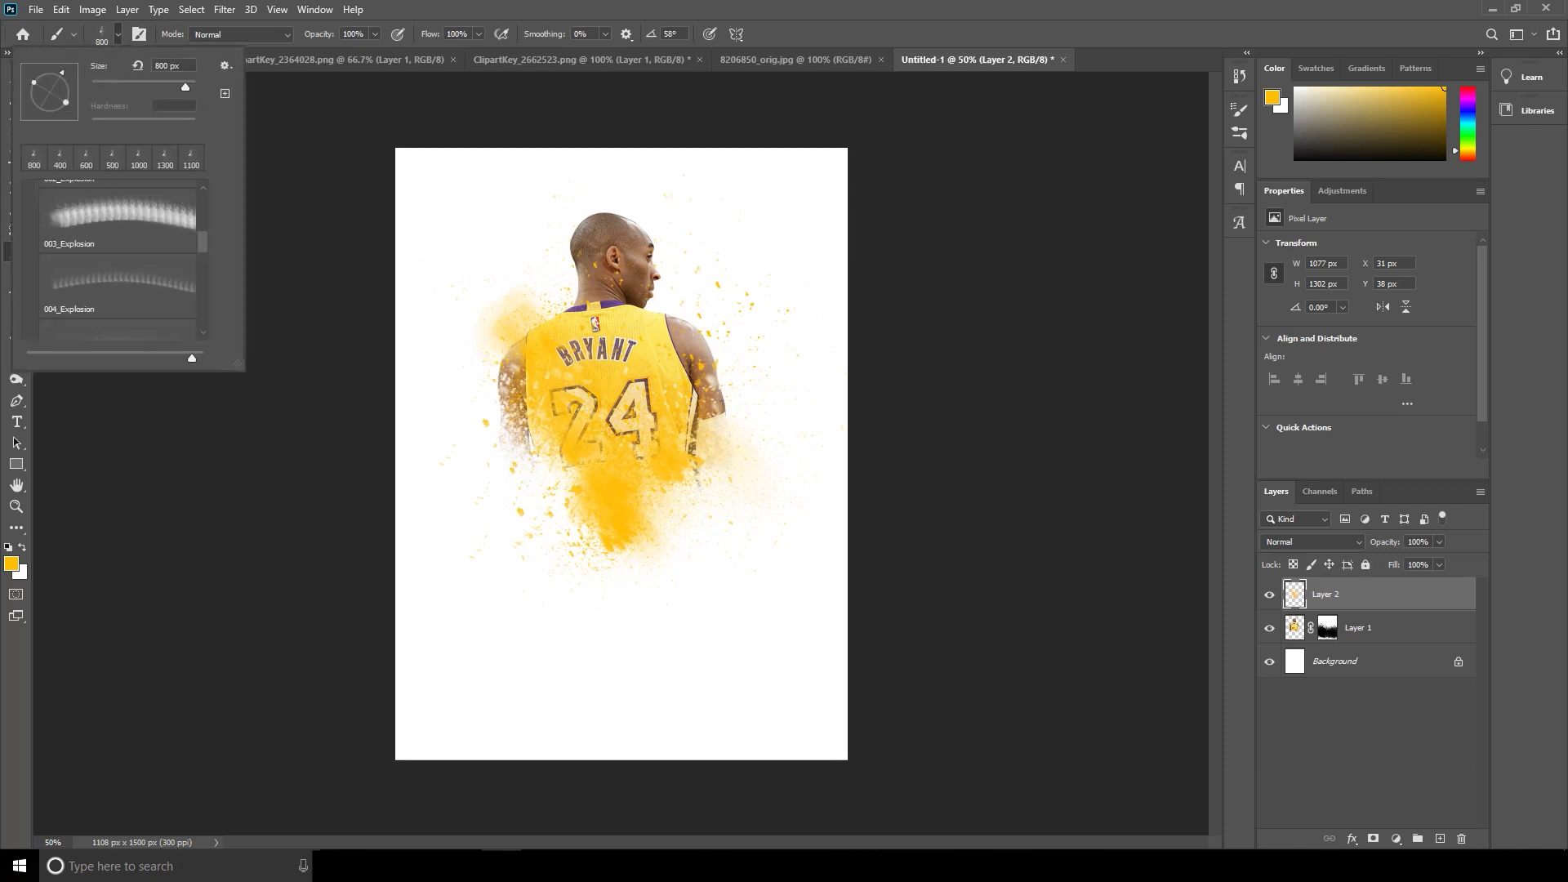
pyautogui.press('Escape')
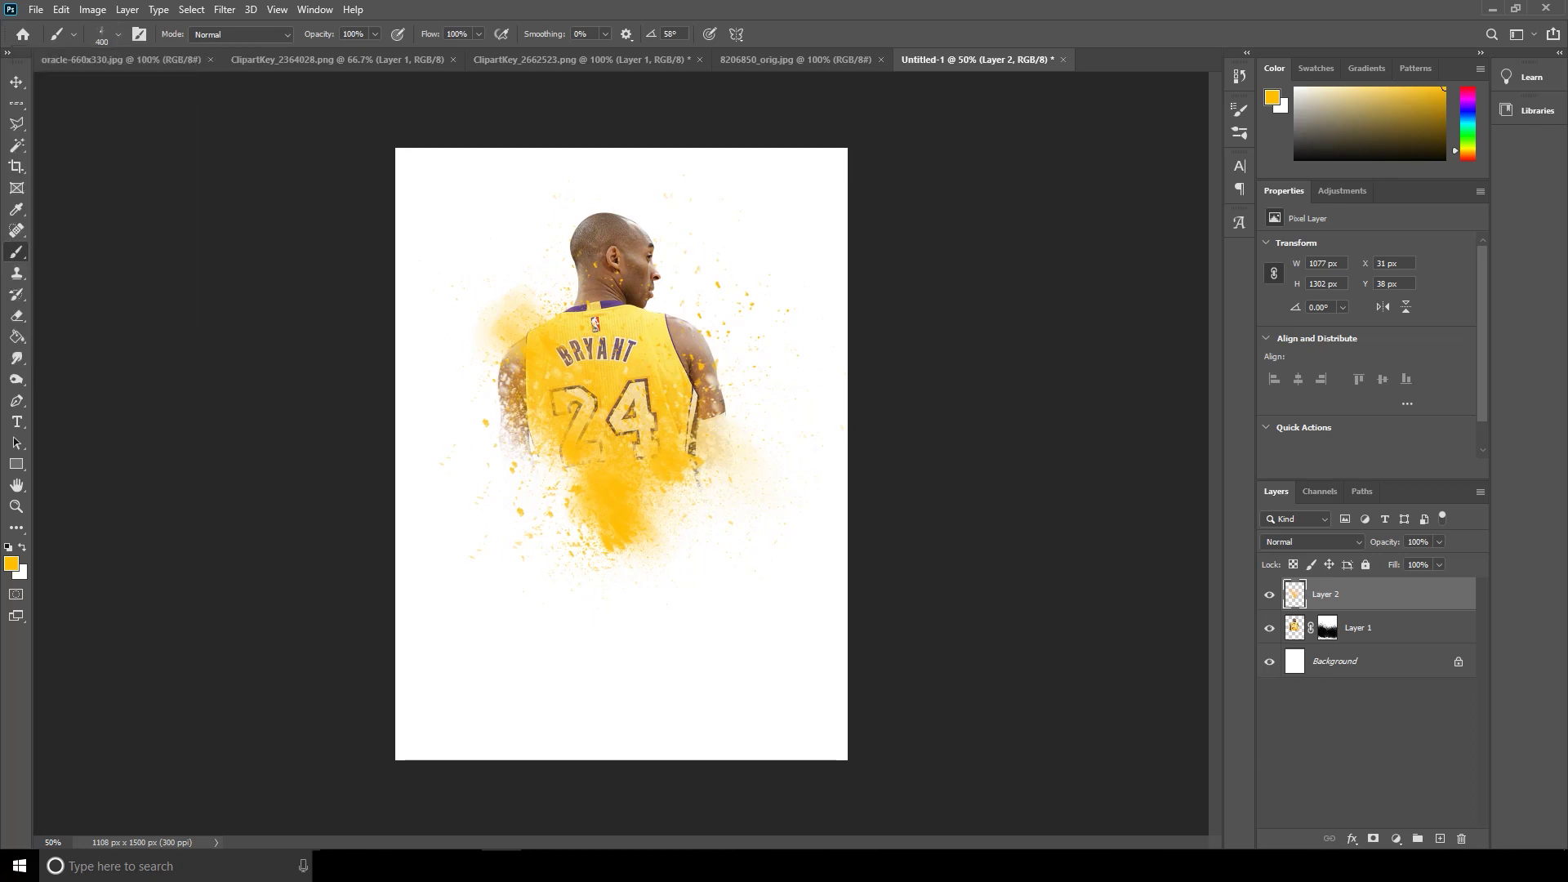
pyautogui.press(']')
pyautogui.press(']')
pyautogui.click(731, 432)
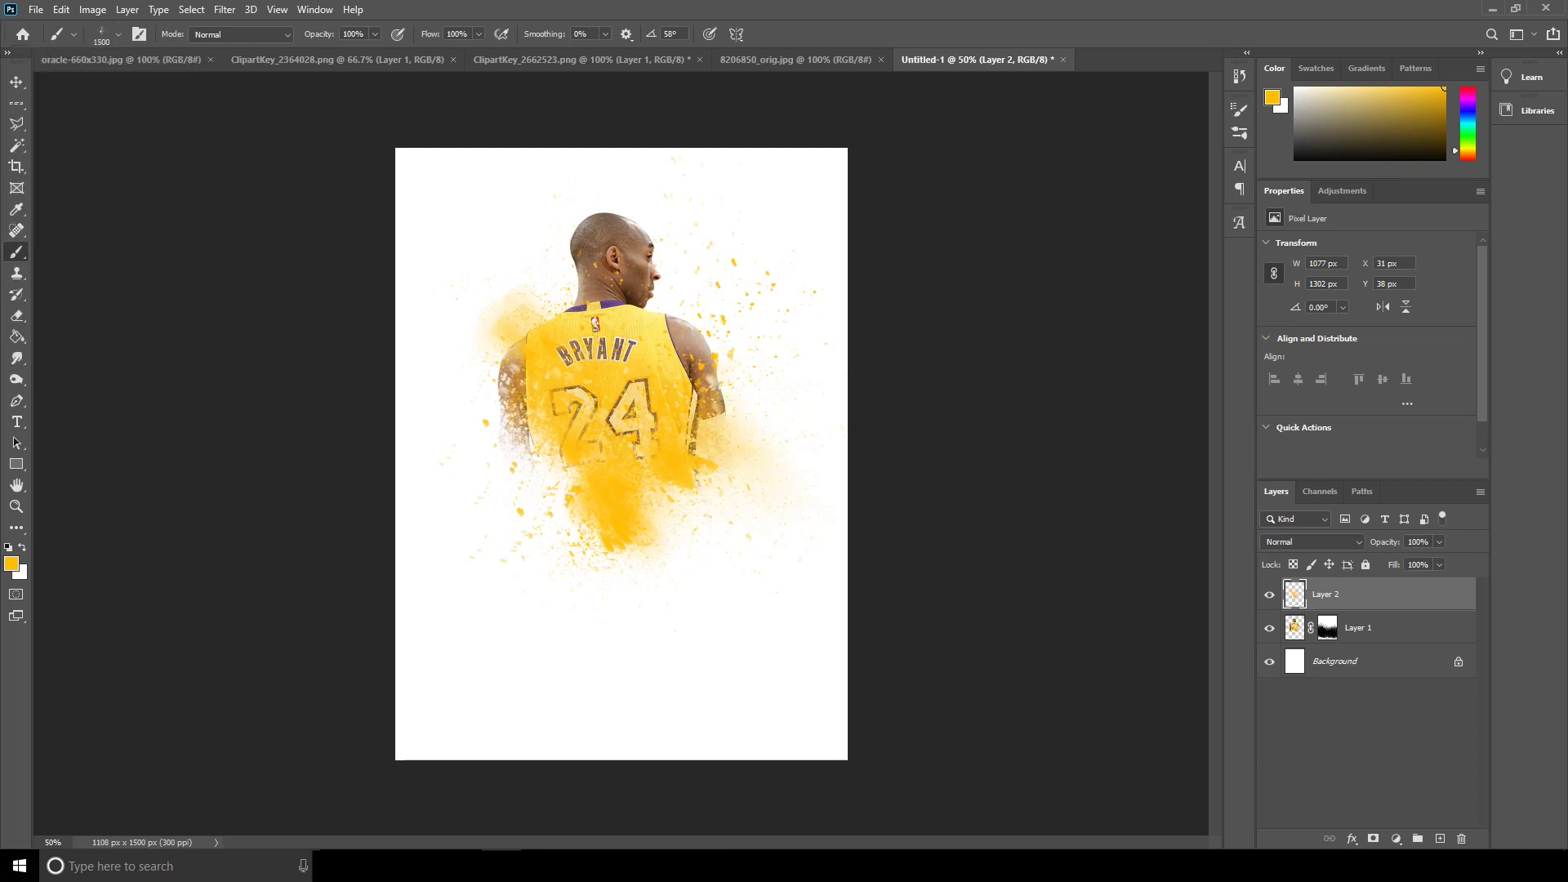
pyautogui.press('[')
pyautogui.press('[')
pyautogui.press('[')
pyautogui.press('[')
pyautogui.press('[')
pyautogui.press('[')
pyautogui.press('[')
pyautogui.press('[')
pyautogui.click(620, 351)
pyautogui.click(493, 315)
pyautogui.click(557, 459)
pyautogui.click(506, 380)
# - Switch to the 004_Explosion brush at -165°, 900 px, and stamp splatter on the lower canvas
pyautogui.click(117, 35)
pyautogui.click(35, 157)
pyautogui.click(123, 214)
pyautogui.press('Return')
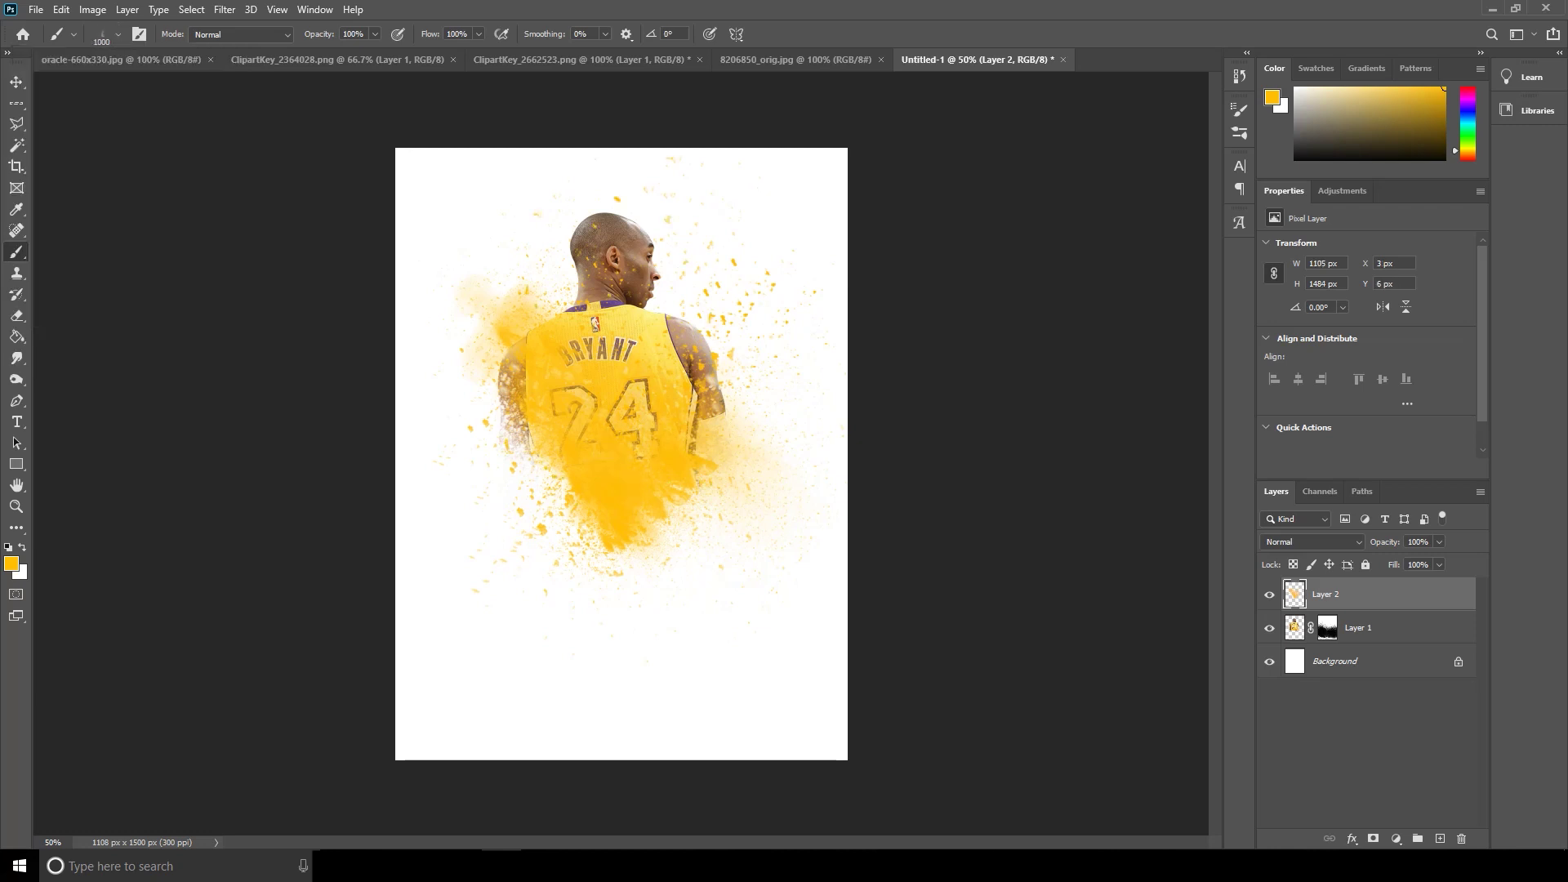
pyautogui.click(118, 34)
pyautogui.moveTo(72, 92); pyautogui.dragTo(29, 97)
pyautogui.press('Return')
pyautogui.press(']')
pyautogui.press(']')
pyautogui.press(']')
pyautogui.press(']')
pyautogui.click(654, 576)
# - Set the brush angle to 58° at 250 px and splatter the right shoulder and below the jersey
pyautogui.click(118, 34)
pyautogui.moveTo(37, 102); pyautogui.dragTo(62, 72)
pyautogui.press('Return')
pyautogui.press(']')
pyautogui.press(']')
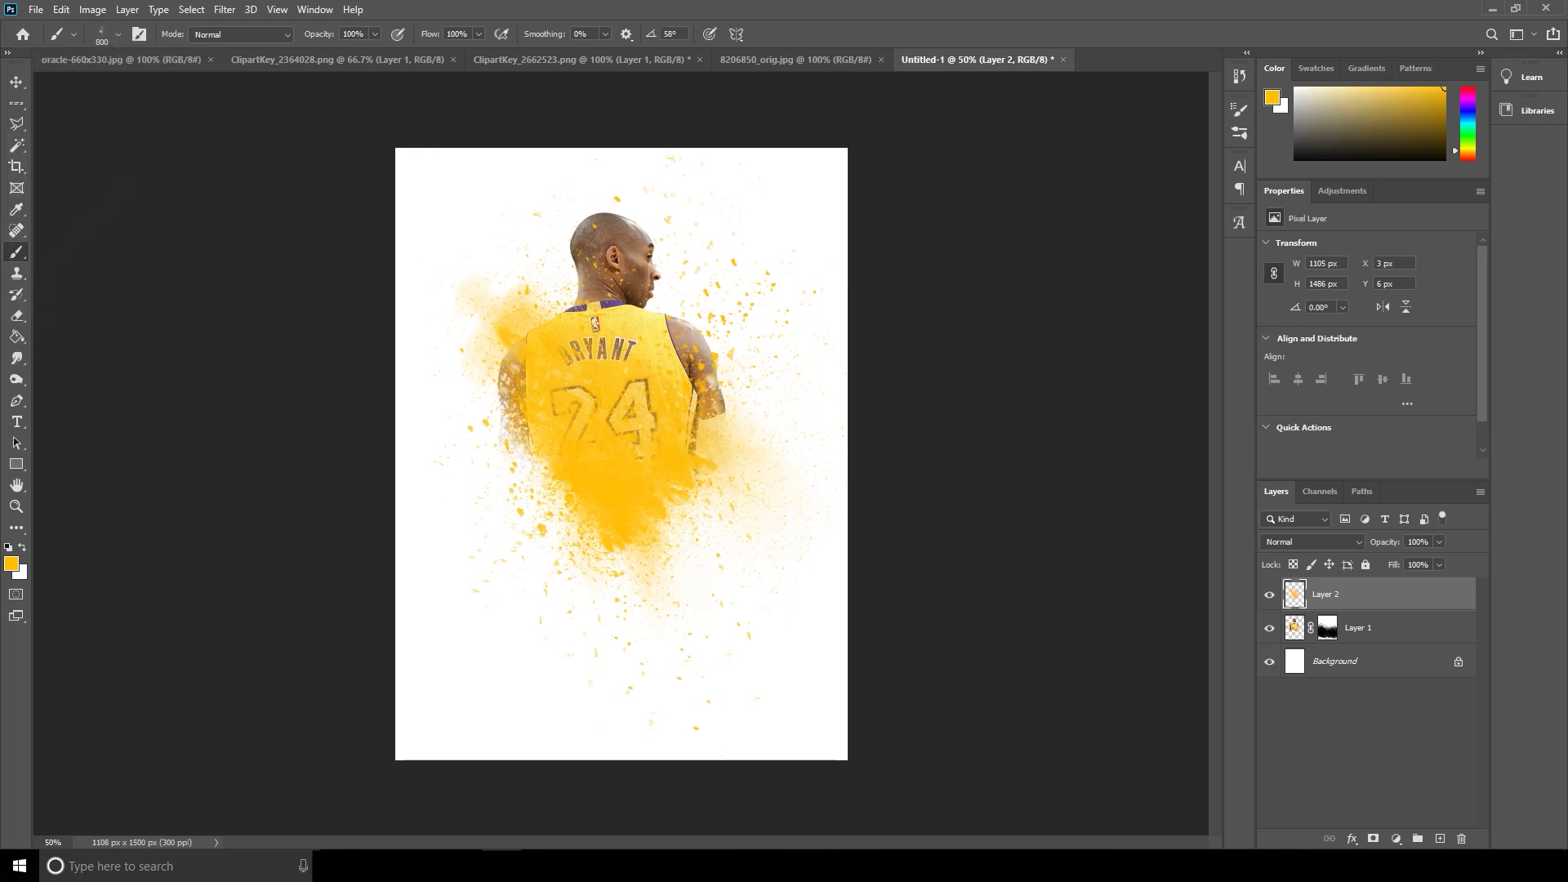
pyautogui.press('[')
pyautogui.click(711, 356)
pyautogui.click(686, 371)
pyautogui.click(683, 520)
pyautogui.click(677, 551)
# - Set an 800 px brush at 135°, then drag the dunking-player cutout into the poster as Layer 3
pyautogui.click(118, 35)
pyautogui.click(138, 65)
pyautogui.press('Return')
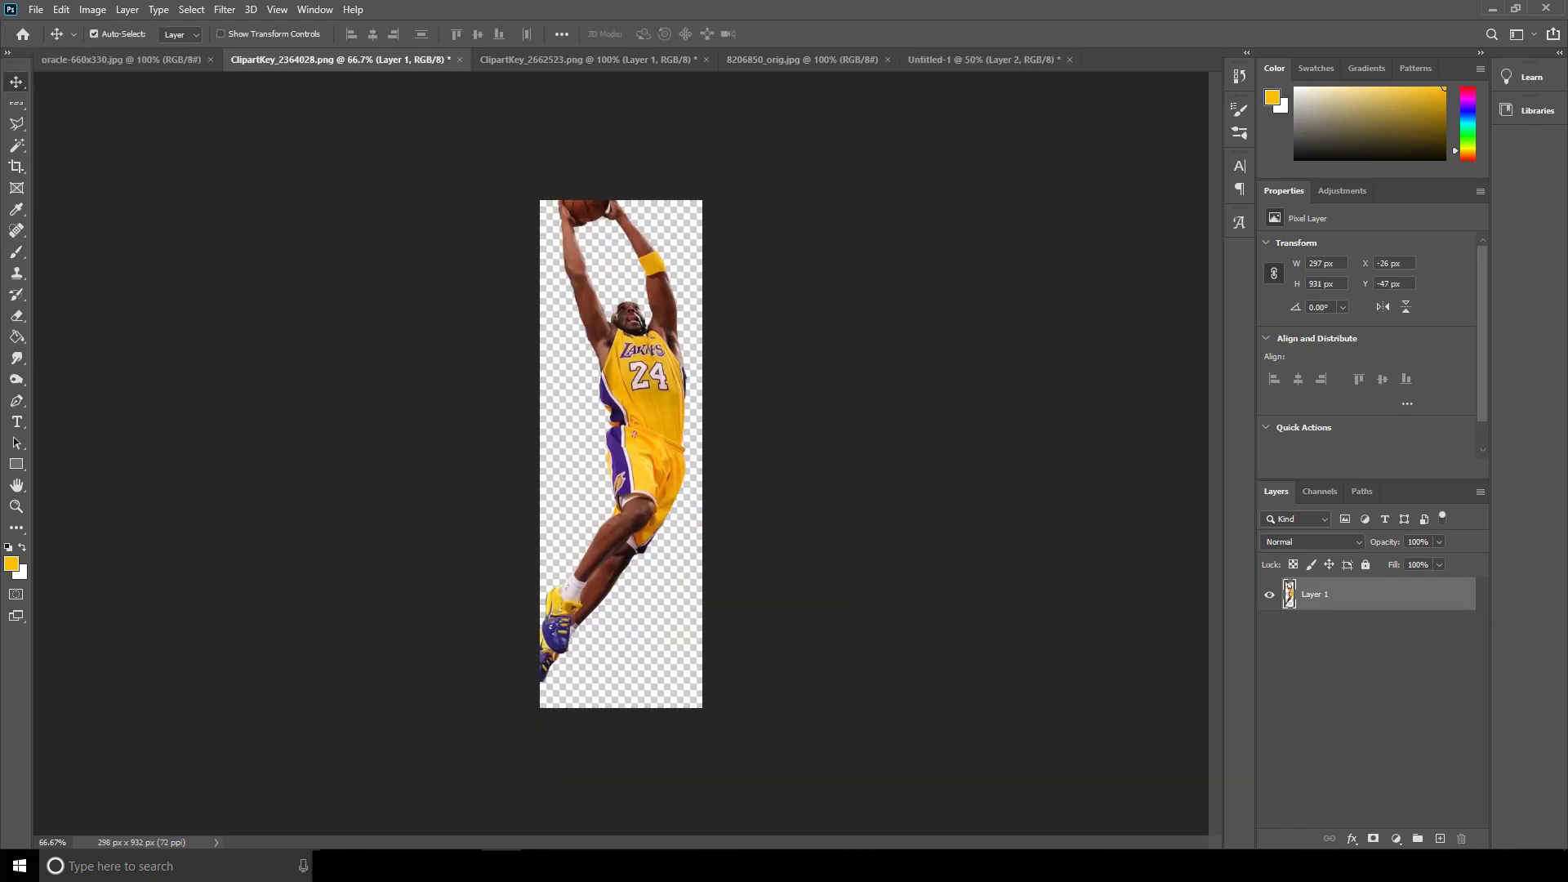
pyautogui.moveTo(642, 360)
pyautogui.mouseDown()
pyautogui.moveTo(642, 386)
pyautogui.moveTo(947, 135)
pyautogui.moveTo(985, 61)
pyautogui.moveTo(653, 368)
pyautogui.moveTo(658, 417)
pyautogui.moveTo(628, 464)
pyautogui.mouseUp()
# - Rotate the dunking-player cutout a few degrees with Free Transform and nudge it into place
pyautogui.click(60, 9)
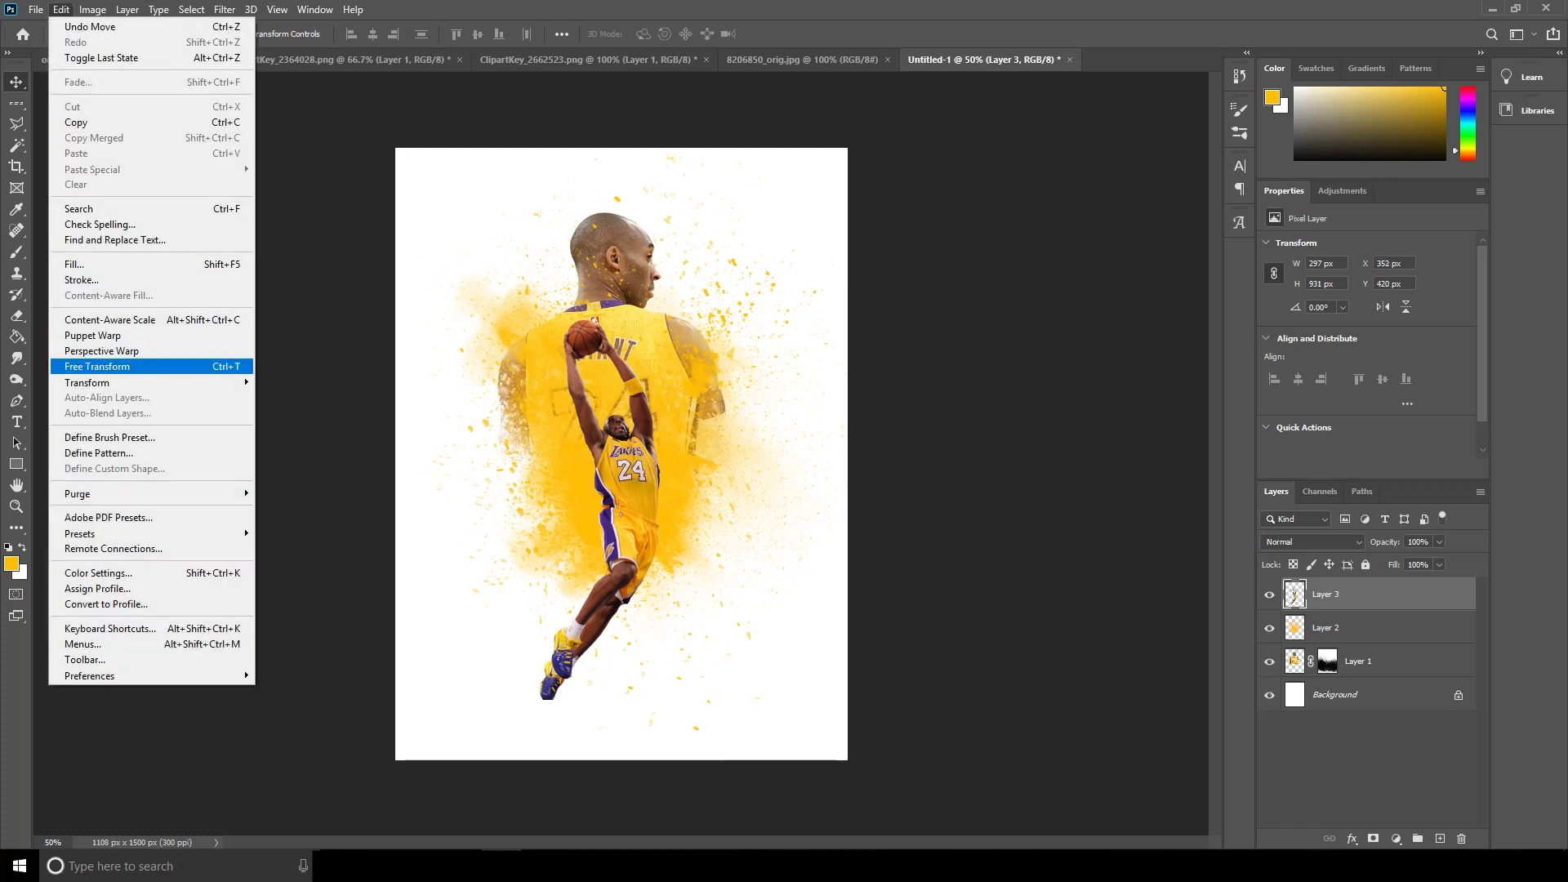
pyautogui.click(98, 366)
pyautogui.moveTo(722, 296); pyautogui.dragTo(709, 286)
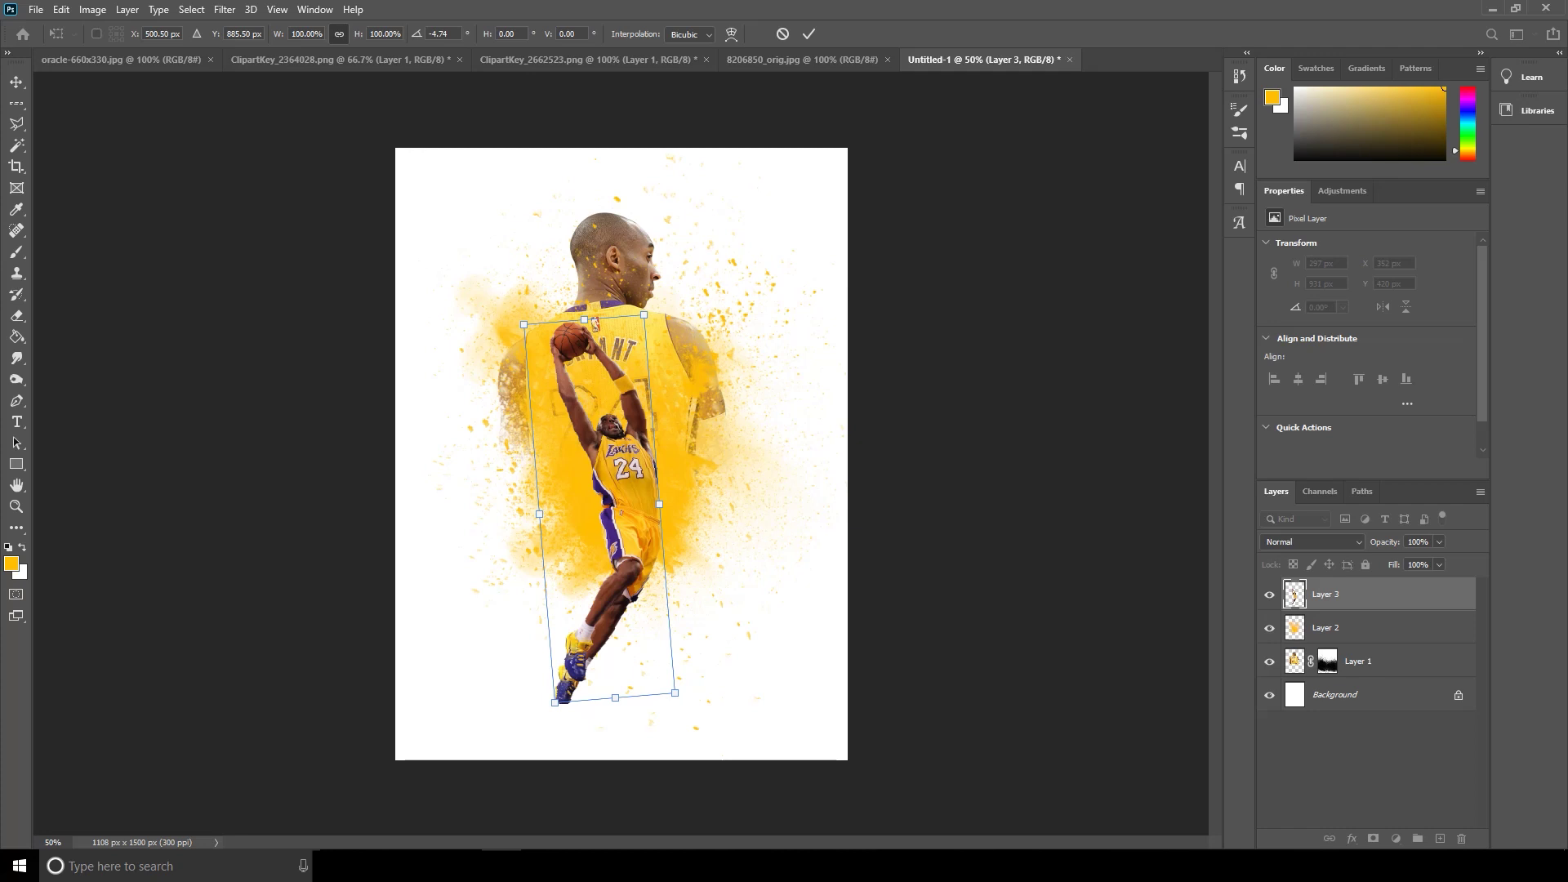
pyautogui.press('Return')
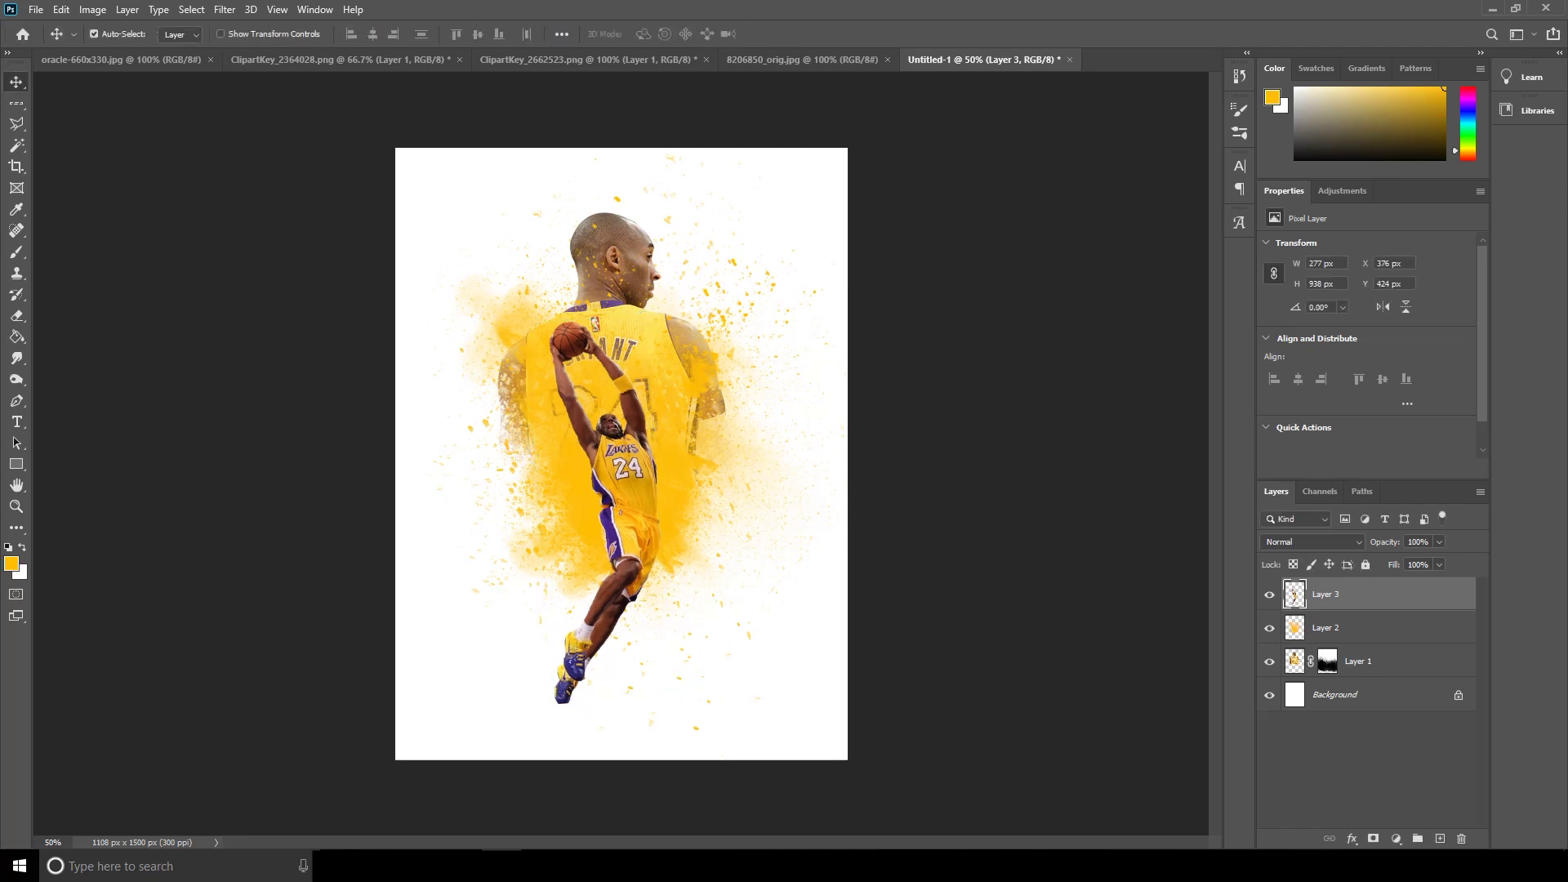
pyautogui.moveTo(641, 459); pyautogui.dragTo(641, 459)
# - On a new top Layer 4, dab yellow splatter over the shorts, knee and legs
pyautogui.hotkey('ctrl', 'shift', 'alt', 'n')
pyautogui.press('b')
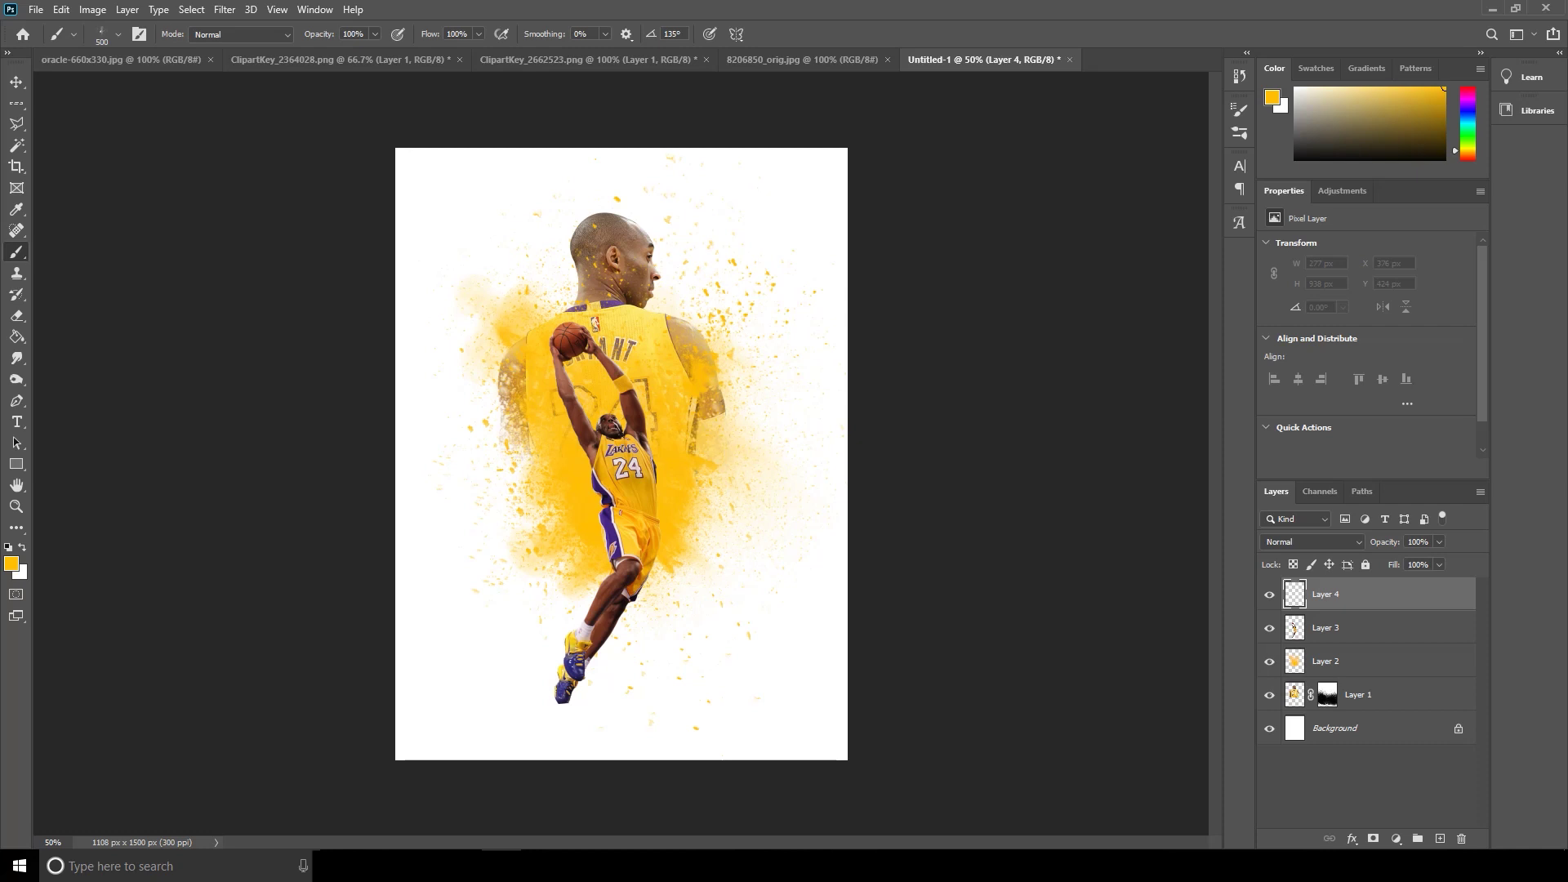
pyautogui.click(610, 486)
pyautogui.click(609, 517)
pyautogui.click(608, 513)
pyautogui.click(608, 515)
pyautogui.click(612, 531)
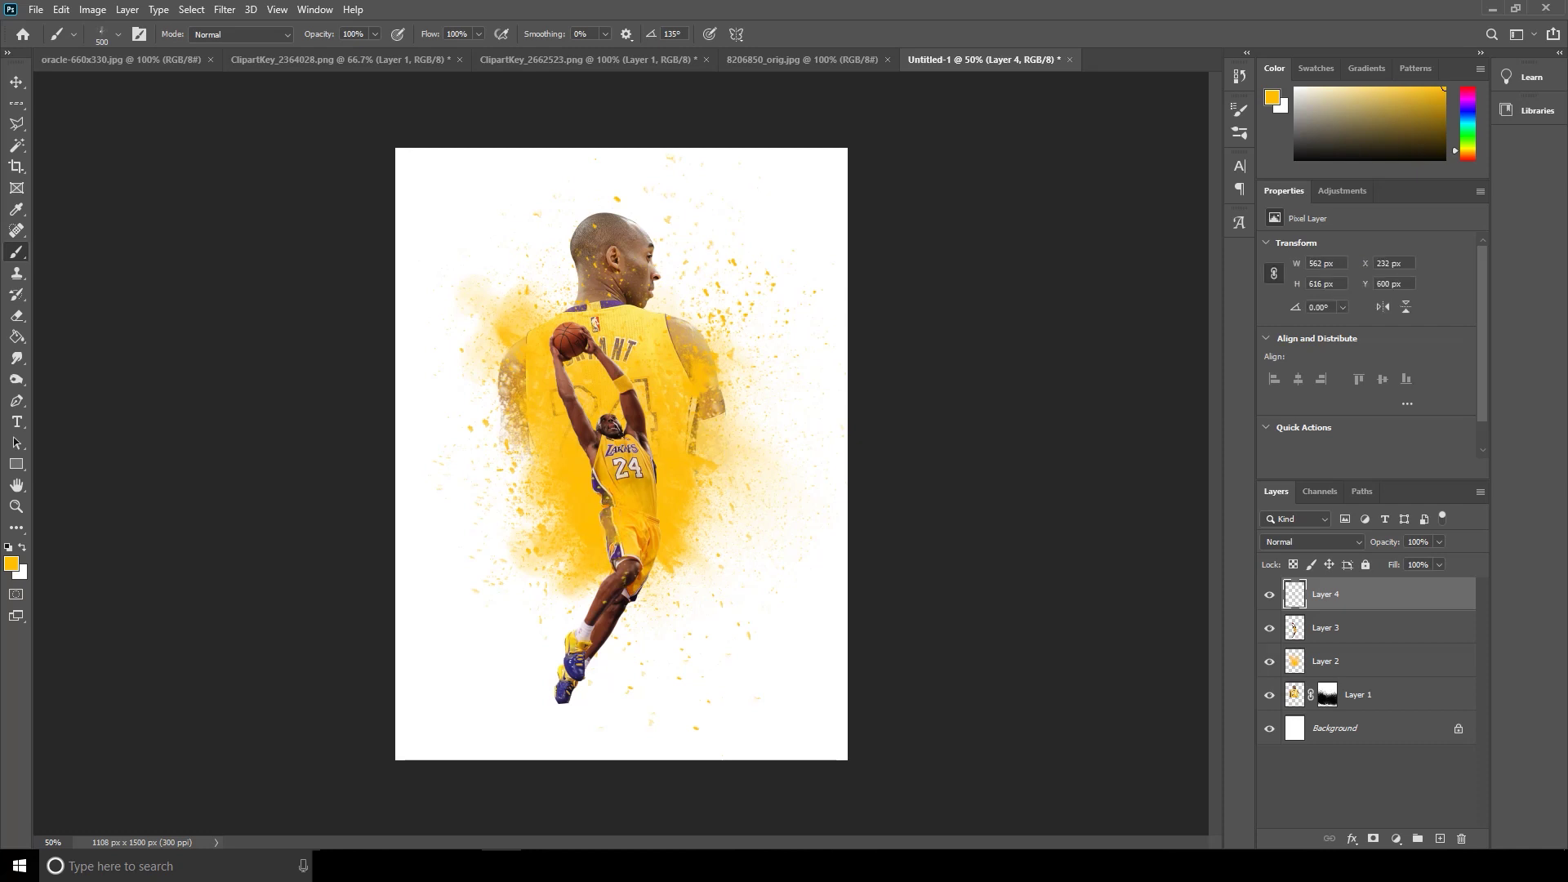
pyautogui.click(625, 582)
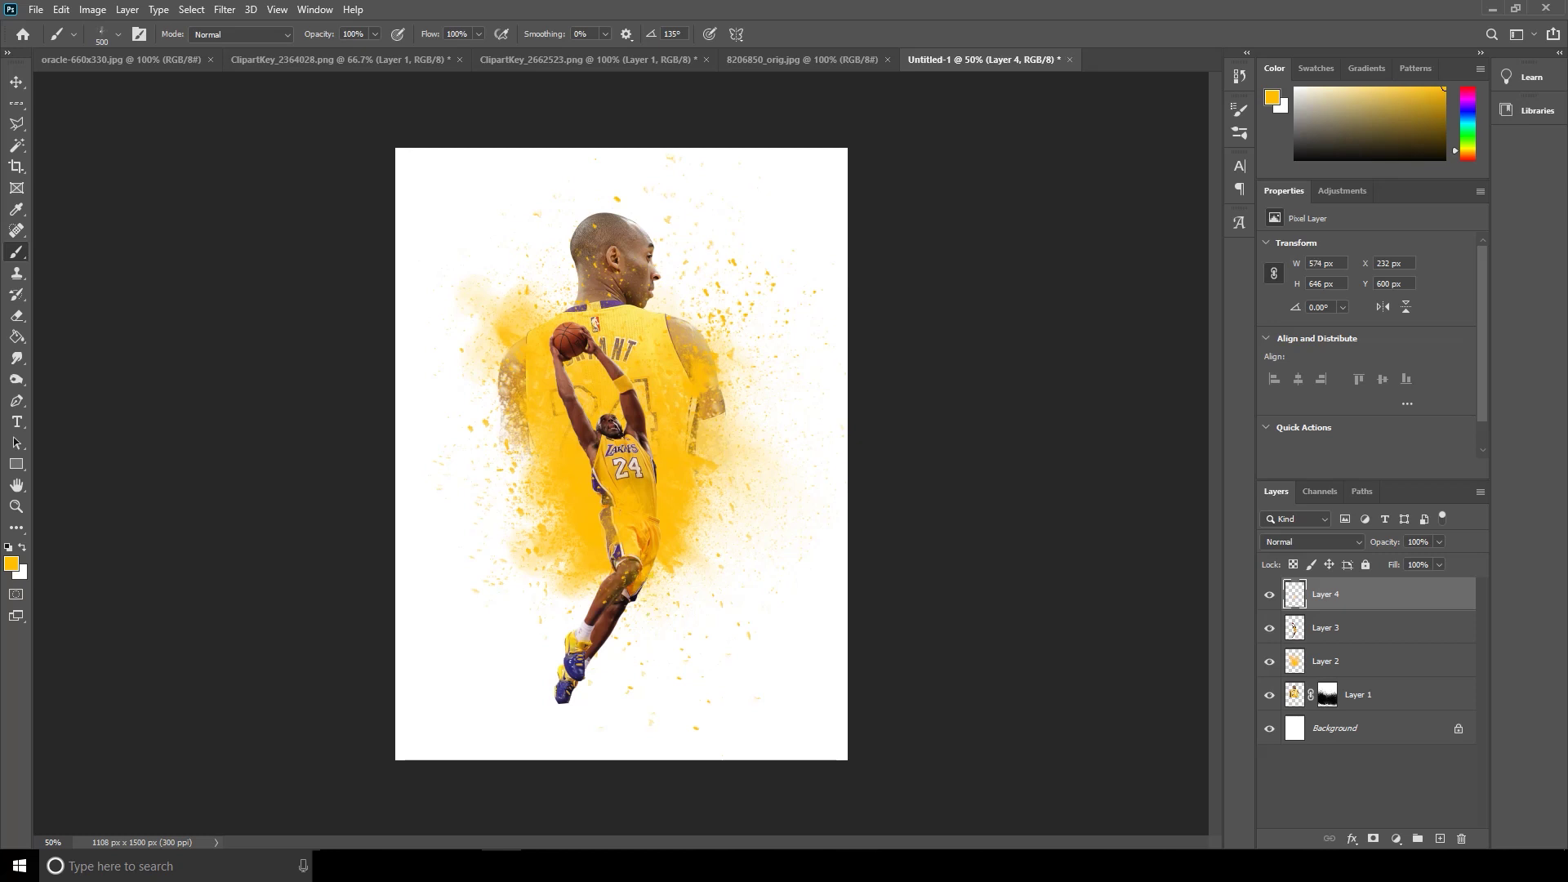
pyautogui.click(572, 340)
# - Add large 800 px yellow dabs left of the figure, then 500 px splatter right of the shoulder
pyautogui.click(119, 34)
pyautogui.doubleClick(112, 160)
pyautogui.click(633, 431)
pyautogui.click(490, 376)
pyautogui.click(484, 337)
pyautogui.click(482, 400)
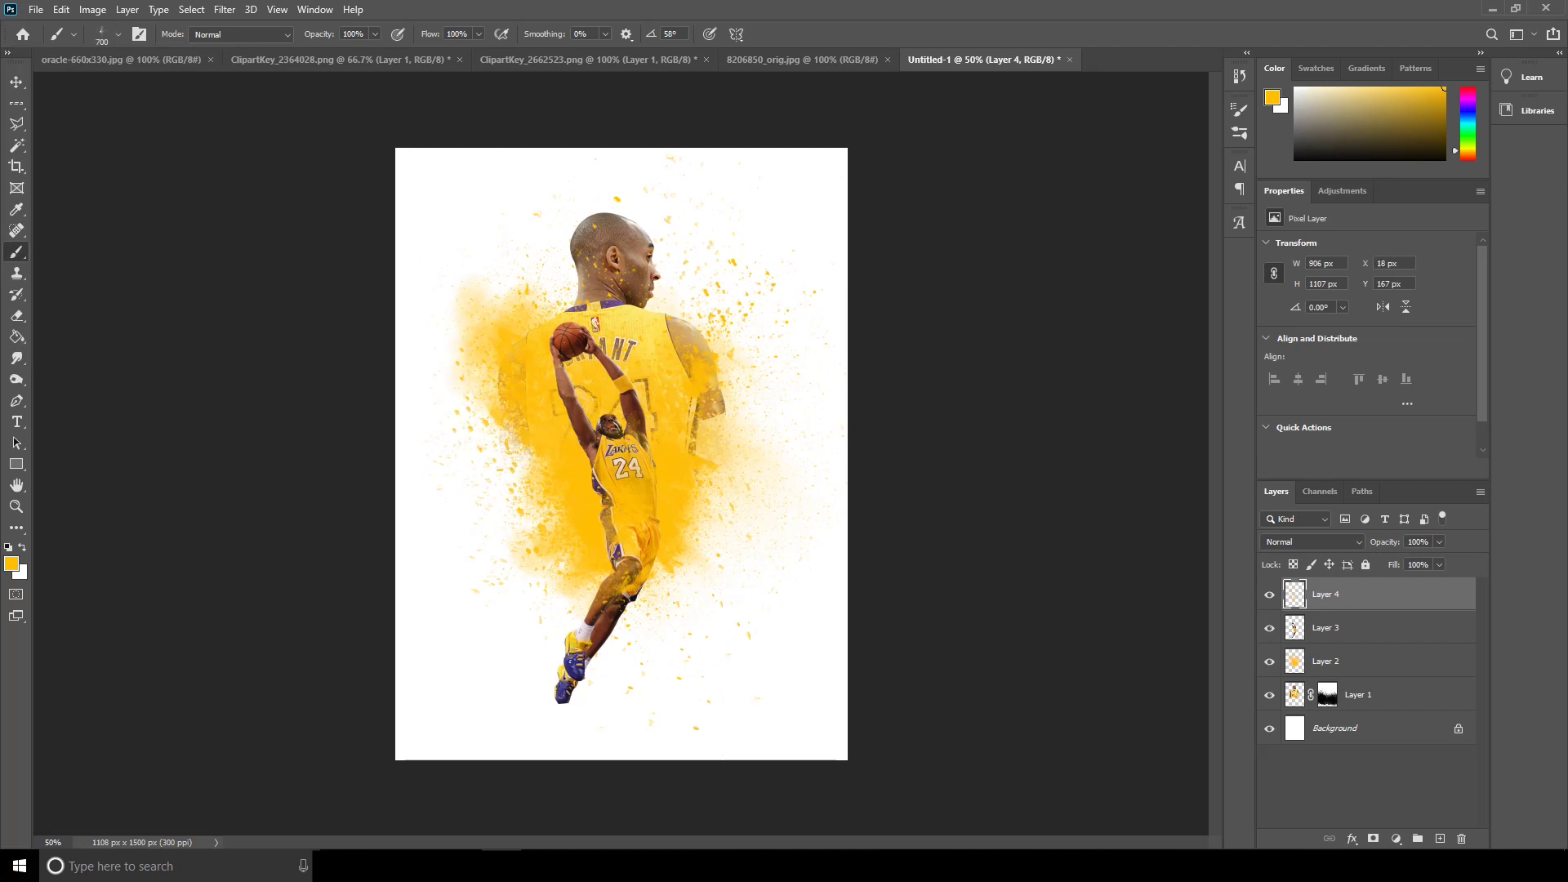
pyautogui.click(474, 367)
pyautogui.click(119, 33)
pyautogui.write('500')
pyautogui.press('Return')
pyautogui.click(710, 400)
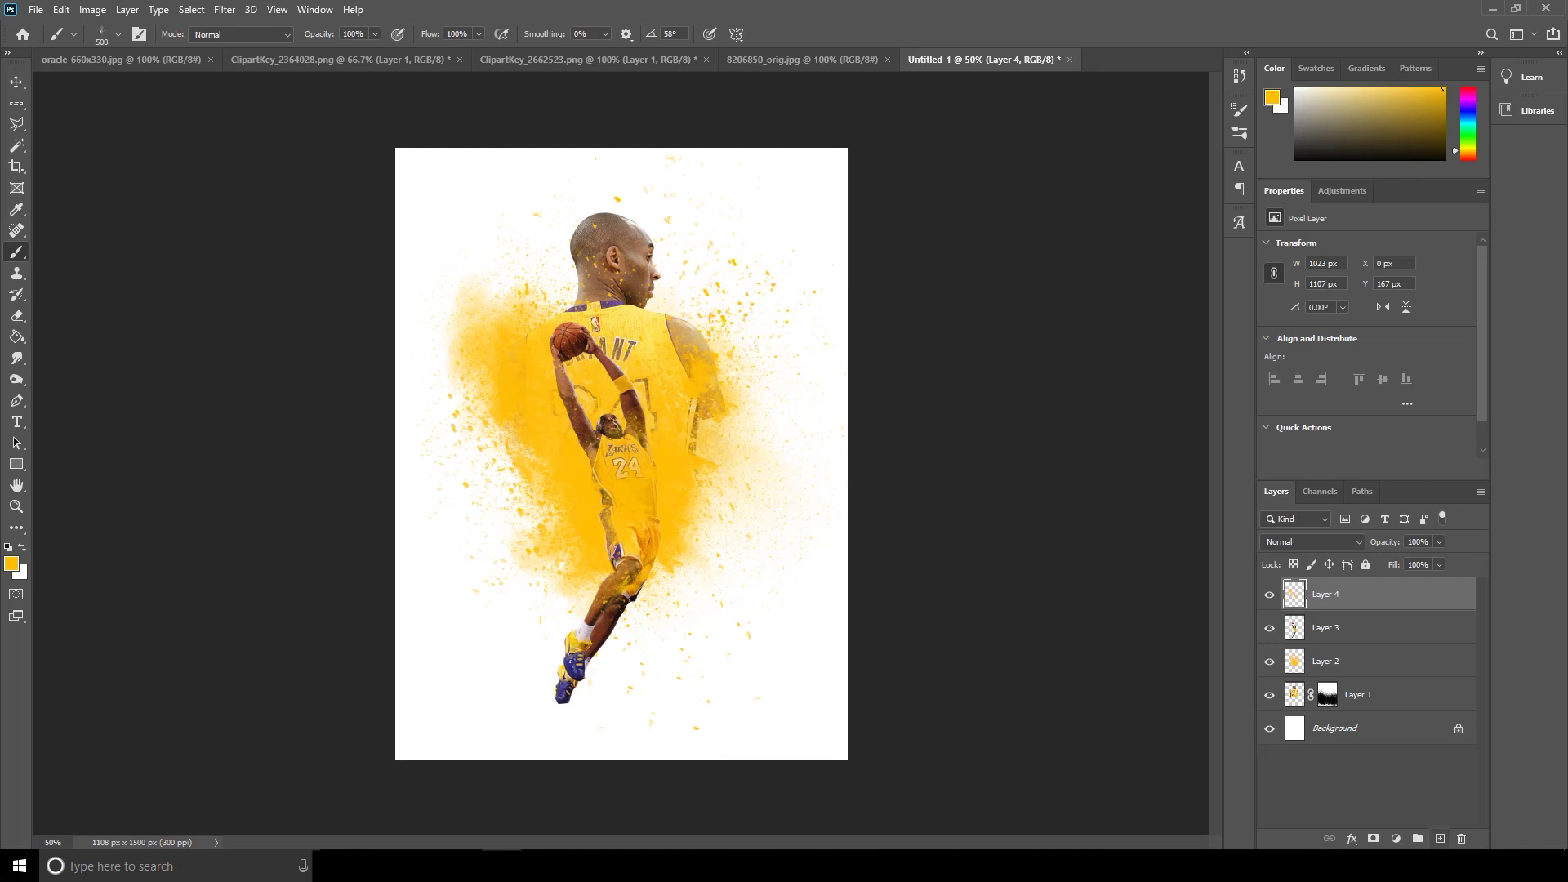
# - Add Layer 5 with foreground #61417e and move it just above Layer 1, below Layer 2
pyautogui.click(1440, 838)
pyautogui.click(12, 563)
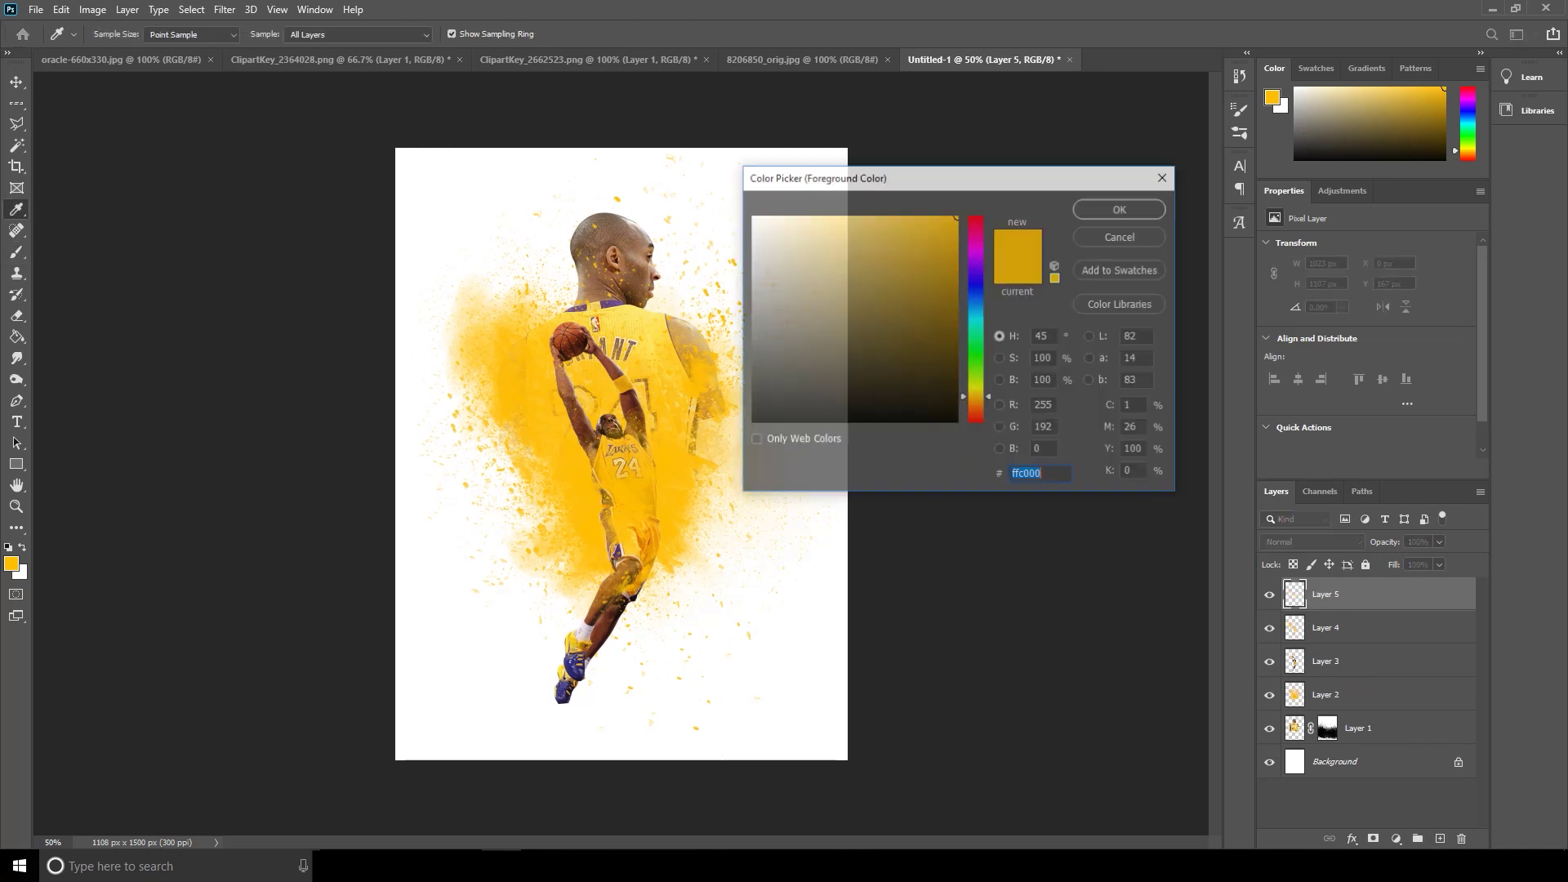
pyautogui.write('61417e')
pyautogui.press('Return')
pyautogui.press('b')
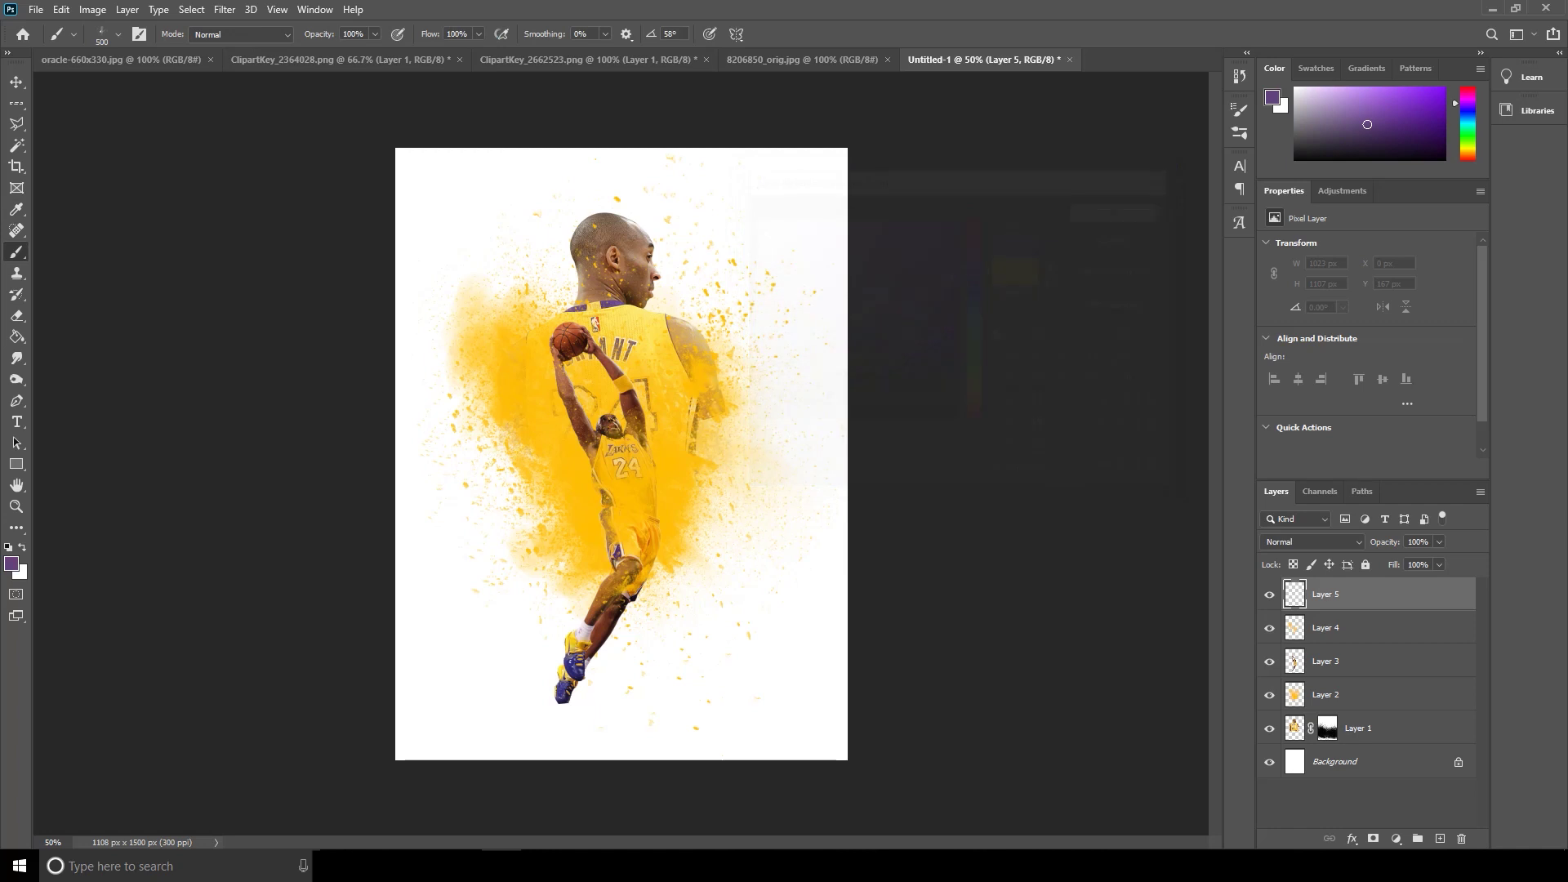
pyautogui.click(658, 459)
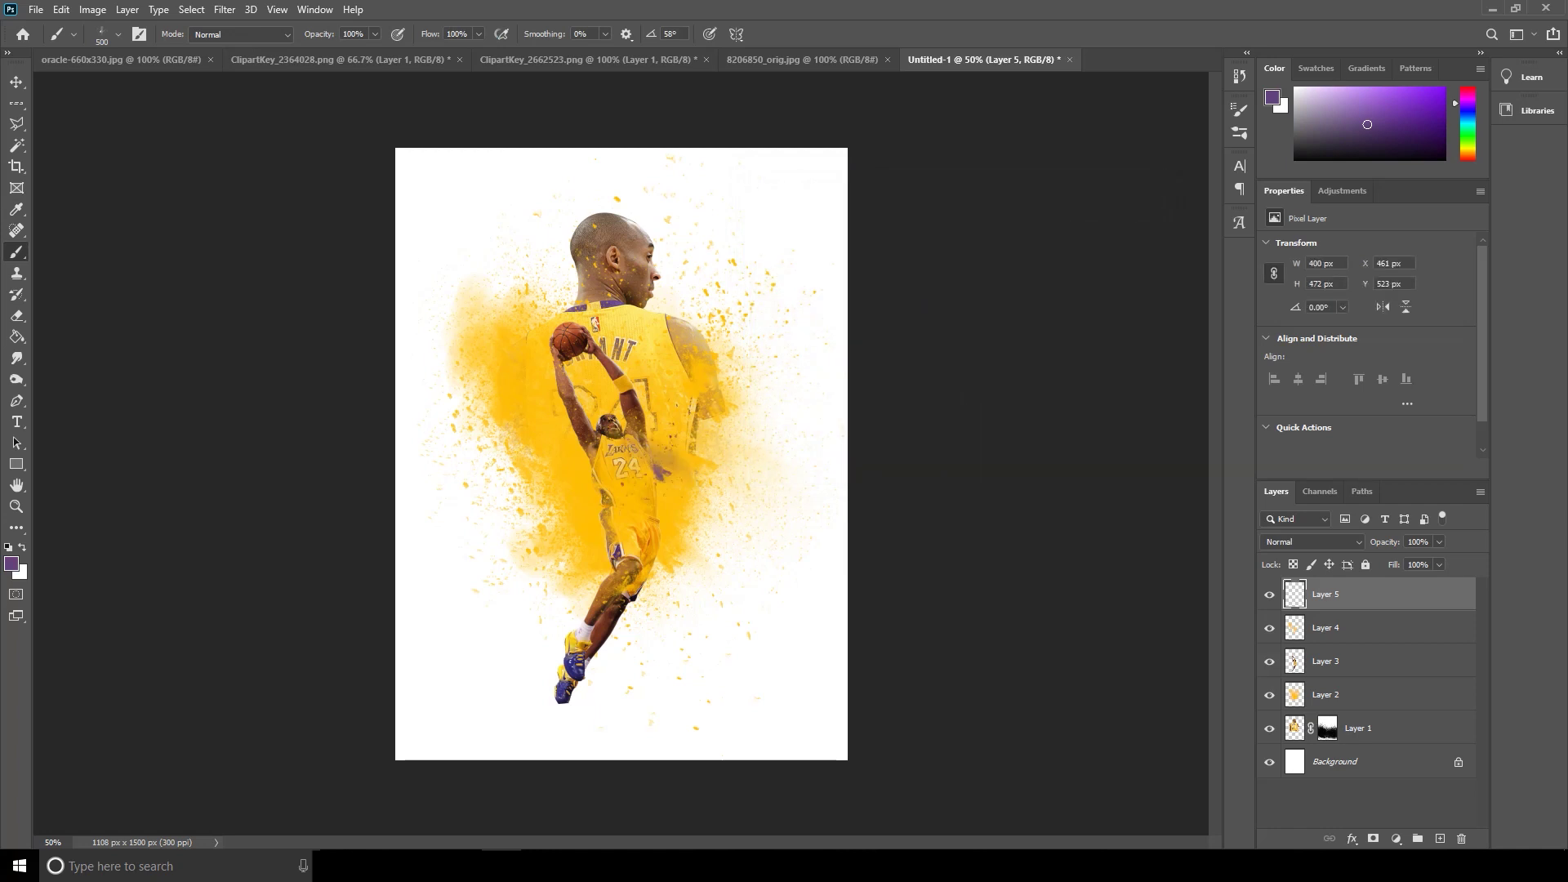
pyautogui.hotkey('ctrl', 'z')
pyautogui.moveTo(1325, 594); pyautogui.dragTo(1326, 710)
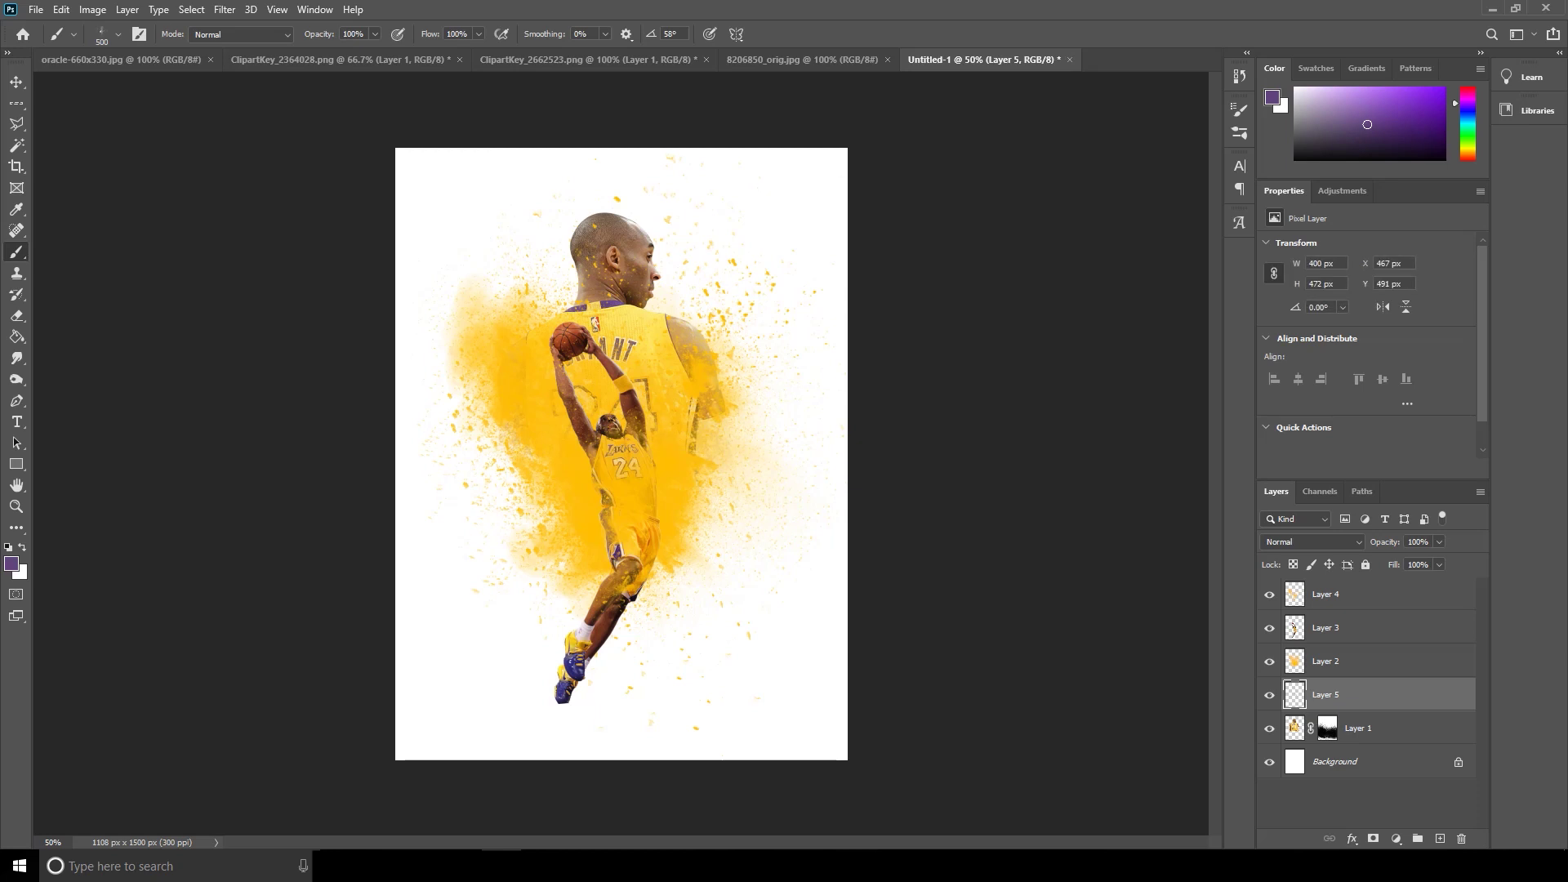
# - Paint purple splatter around the shoulders, torso, right of the waist and lower left
pyautogui.click(662, 378)
pyautogui.click(668, 334)
pyautogui.moveTo(509, 311); pyautogui.dragTo(534, 337)
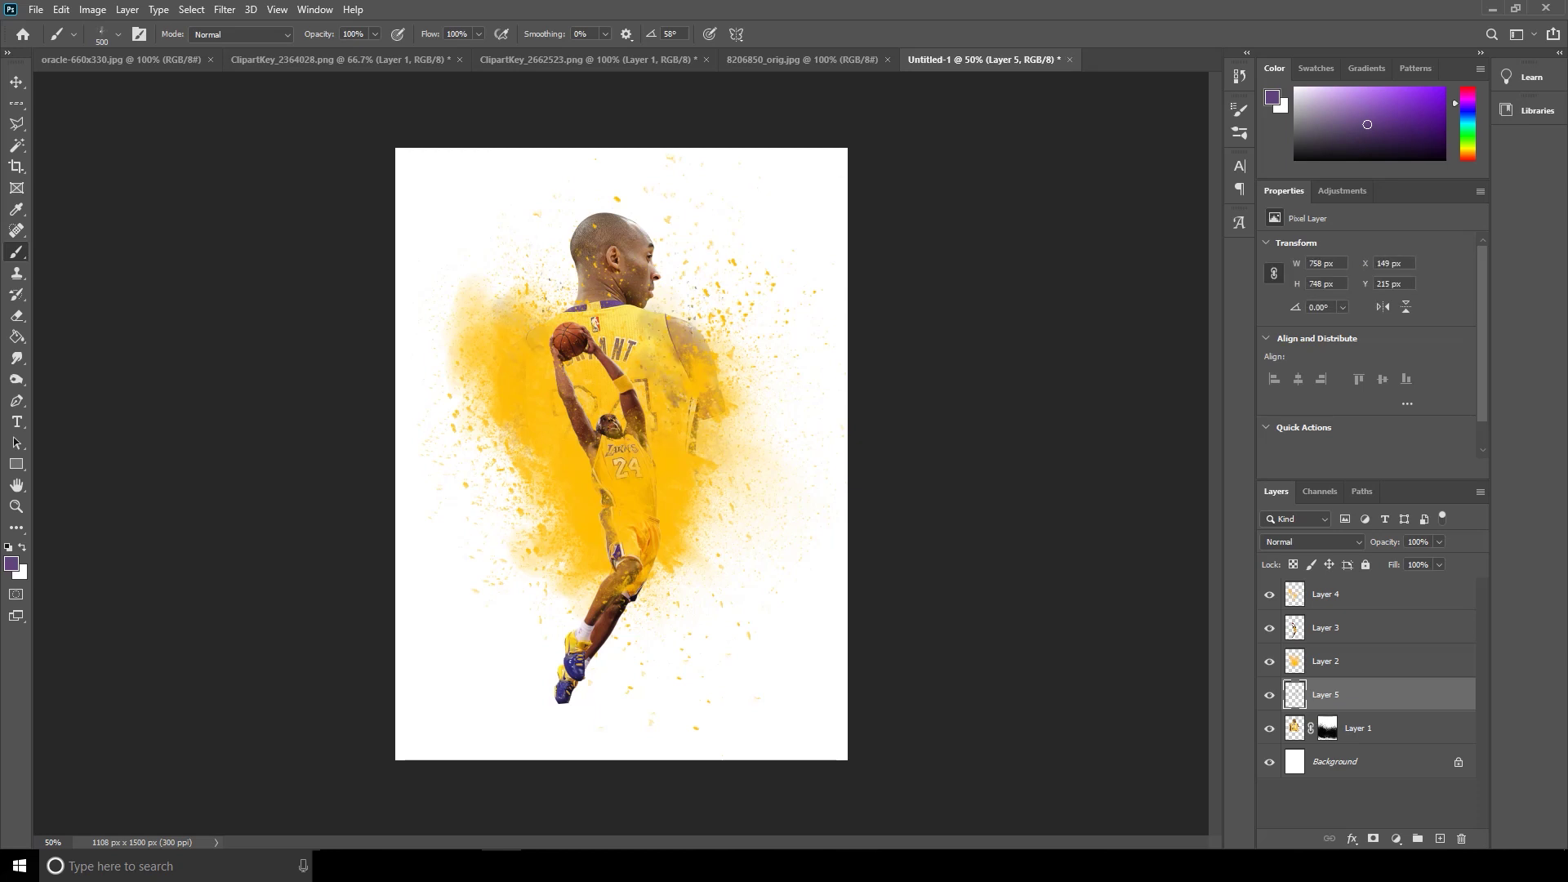
pyautogui.click(557, 299)
pyautogui.moveTo(712, 470); pyautogui.dragTo(715, 437)
pyautogui.click(667, 357)
pyautogui.press(']')
pyautogui.press(']')
pyautogui.press(']')
pyautogui.click(686, 376)
pyautogui.click(649, 400)
pyautogui.click(540, 527)
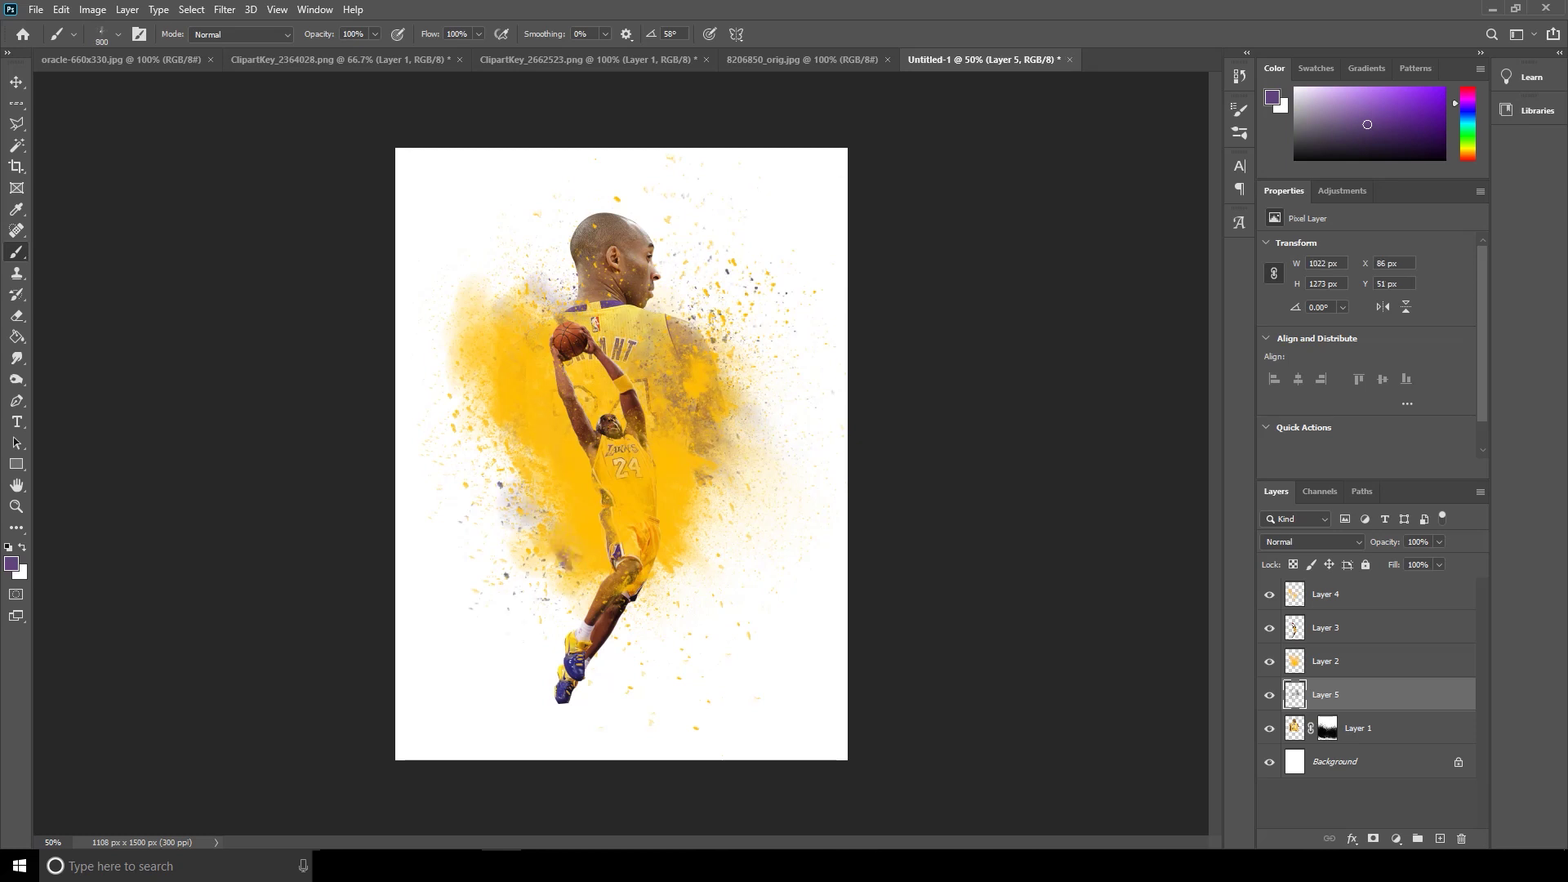
pyautogui.moveTo(529, 306); pyautogui.dragTo(498, 319)
pyautogui.click(472, 331)
# - Select the back-view photo layer and raise it slightly with the Move tool
pyautogui.press('v')
pyautogui.hotkey('alt', '[')
pyautogui.moveTo(641, 213); pyautogui.dragTo(641, 196)
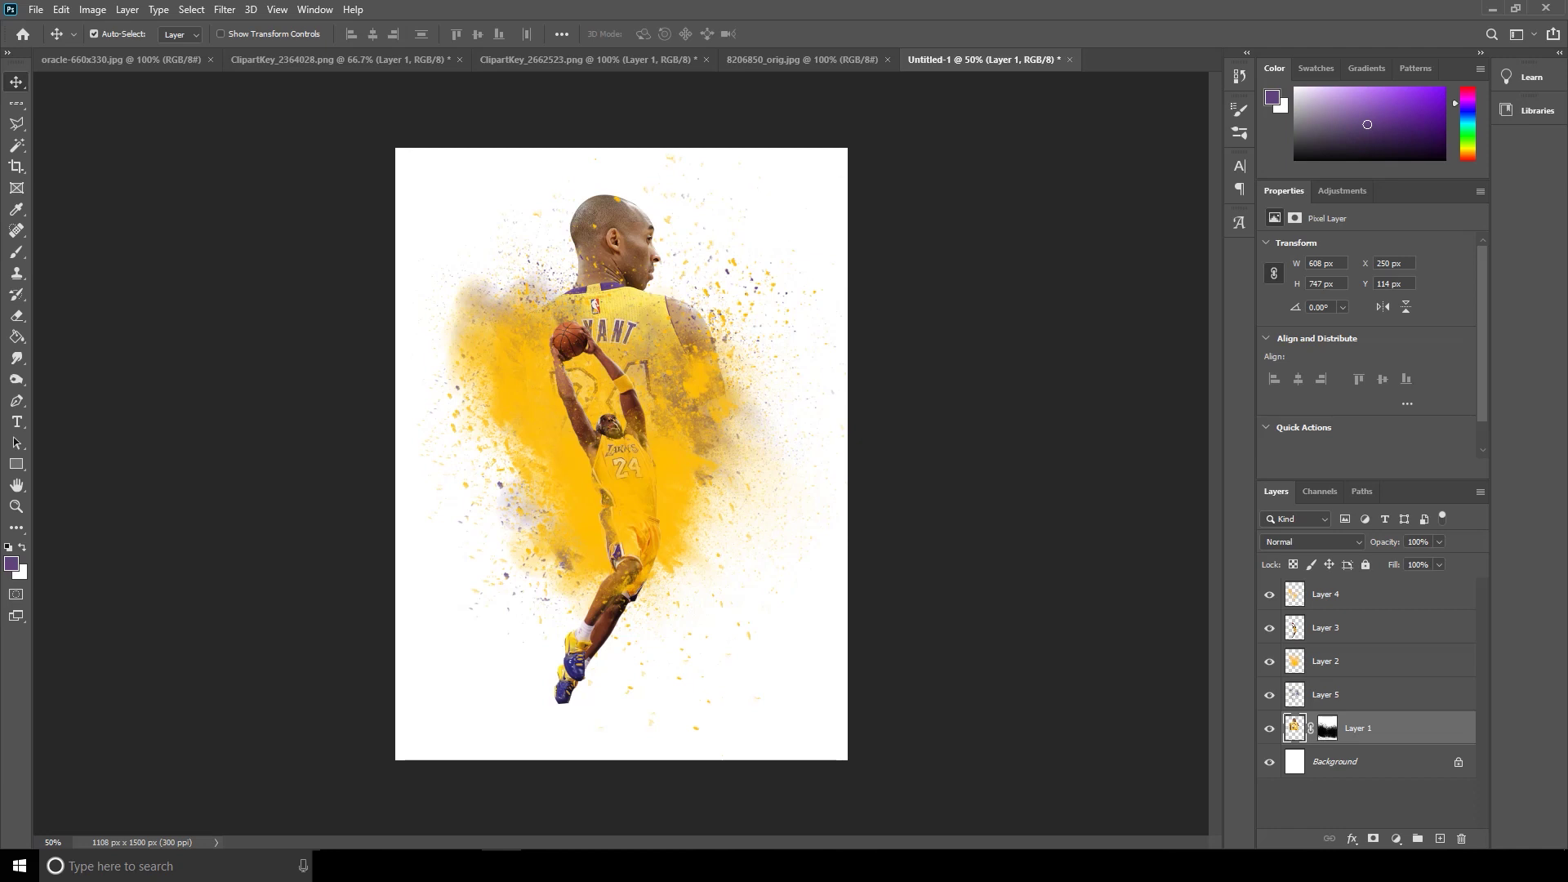
# - Reselect Layer 1 and launch Filter > Camera Raw Filter on it
pyautogui.hotkey('alt', '[')
pyautogui.hotkey('alt', ']')
pyautogui.hotkey('alt', 't')
pyautogui.press('Down')
pyautogui.press('Down')
pyautogui.press('Down')
pyautogui.press('Down')
pyautogui.press('Down')
pyautogui.press('Down')
pyautogui.press('Up')
pyautogui.press('Return')
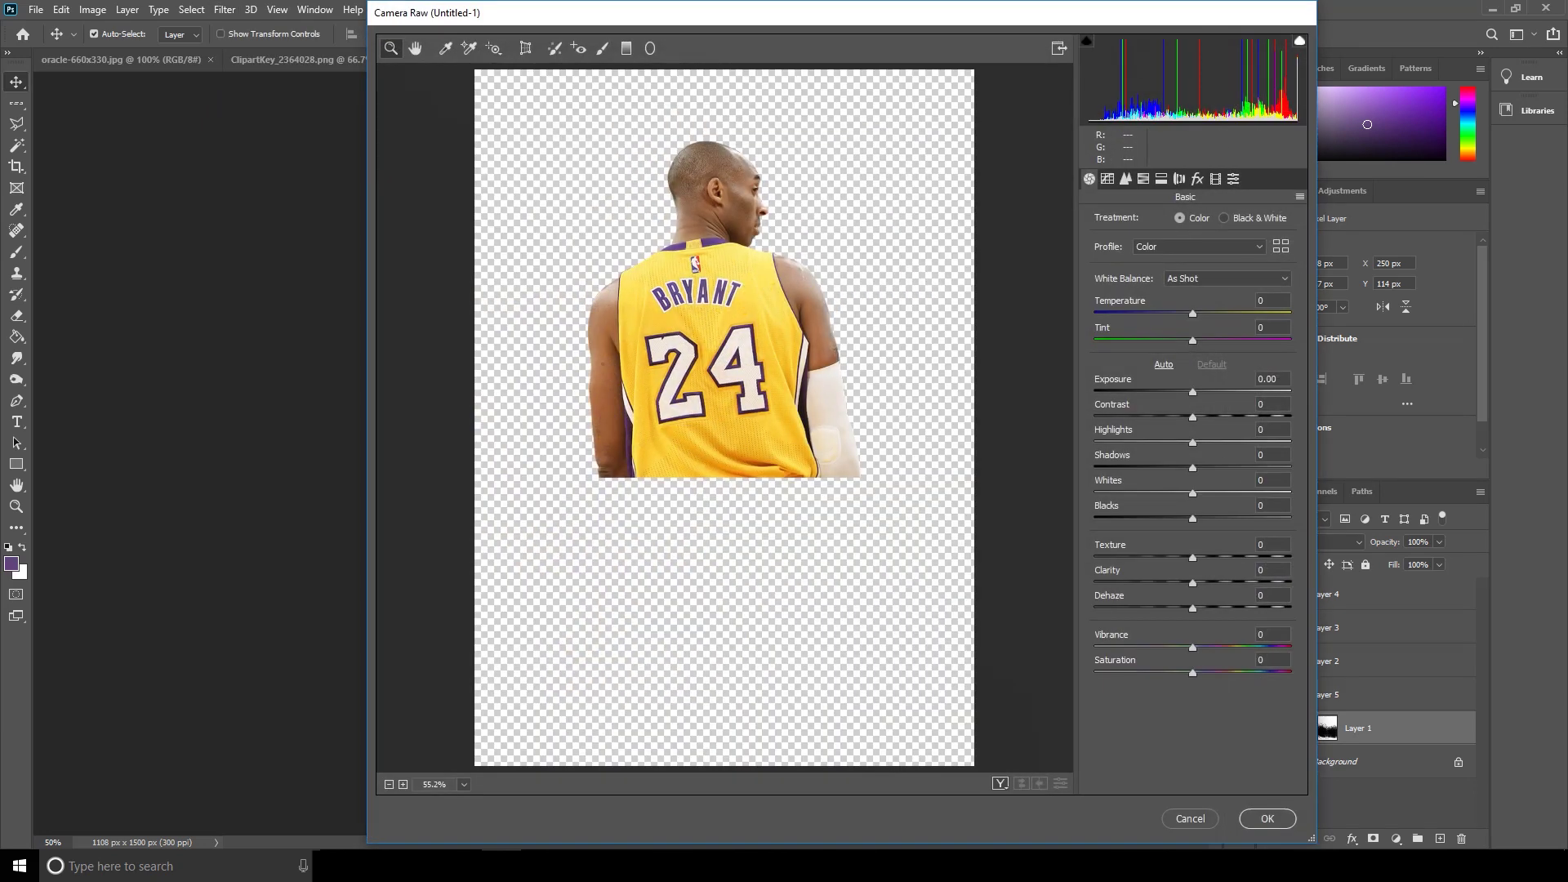
# - Set Clarity +94, Highlights -100, Shadows +33, Vibrance -22 in Camera Raw and apply it
pyautogui.moveTo(1192, 582); pyautogui.dragTo(1285, 583)
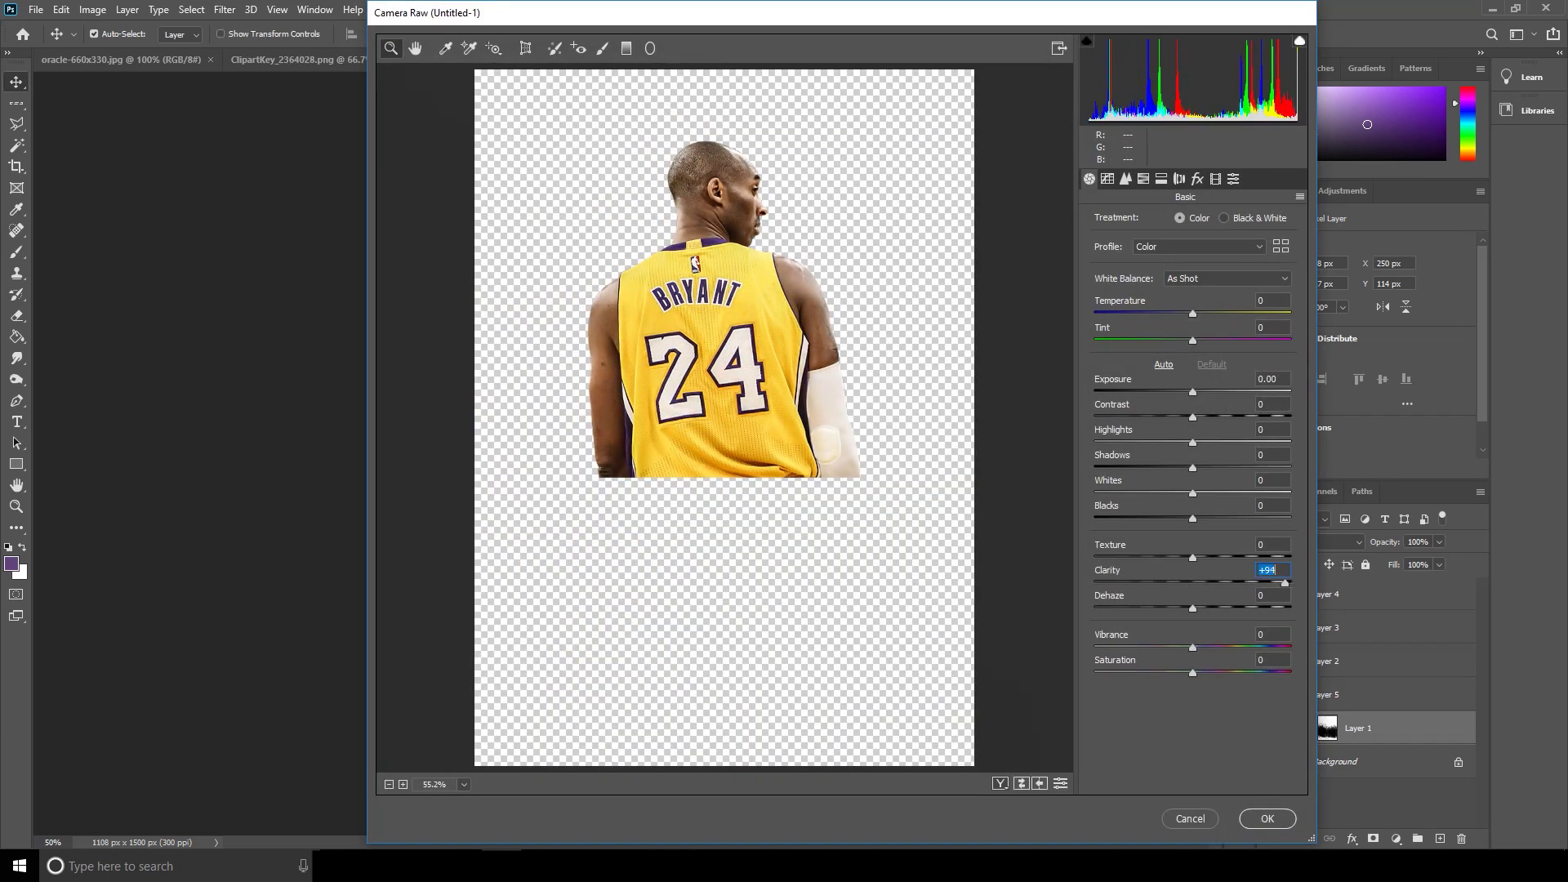
pyautogui.moveTo(1192, 442); pyautogui.dragTo(1095, 442)
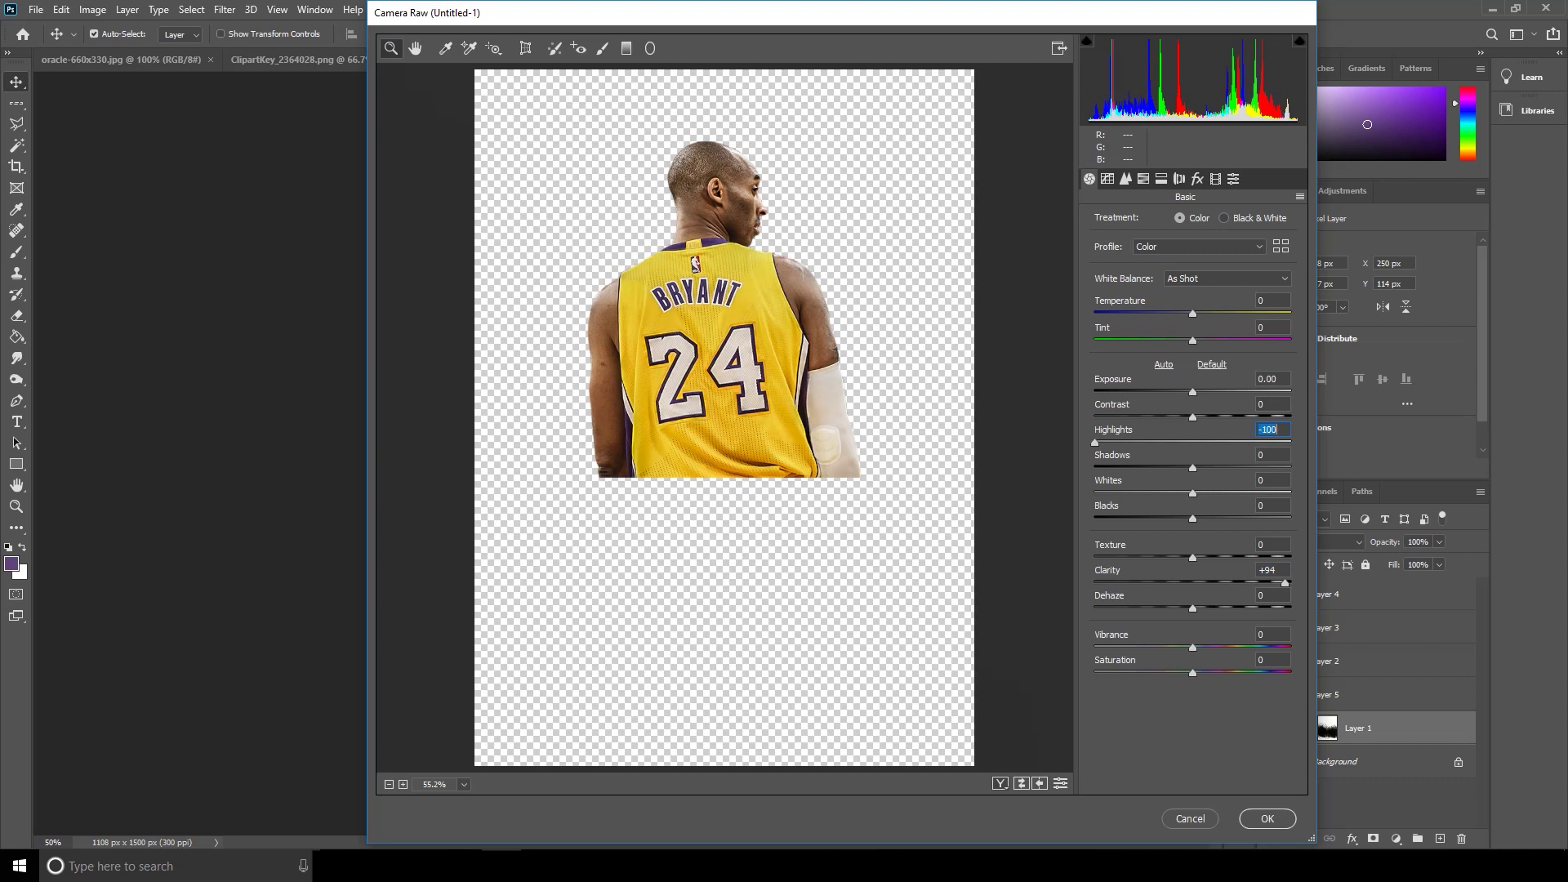
pyautogui.moveTo(1193, 468); pyautogui.dragTo(1224, 467)
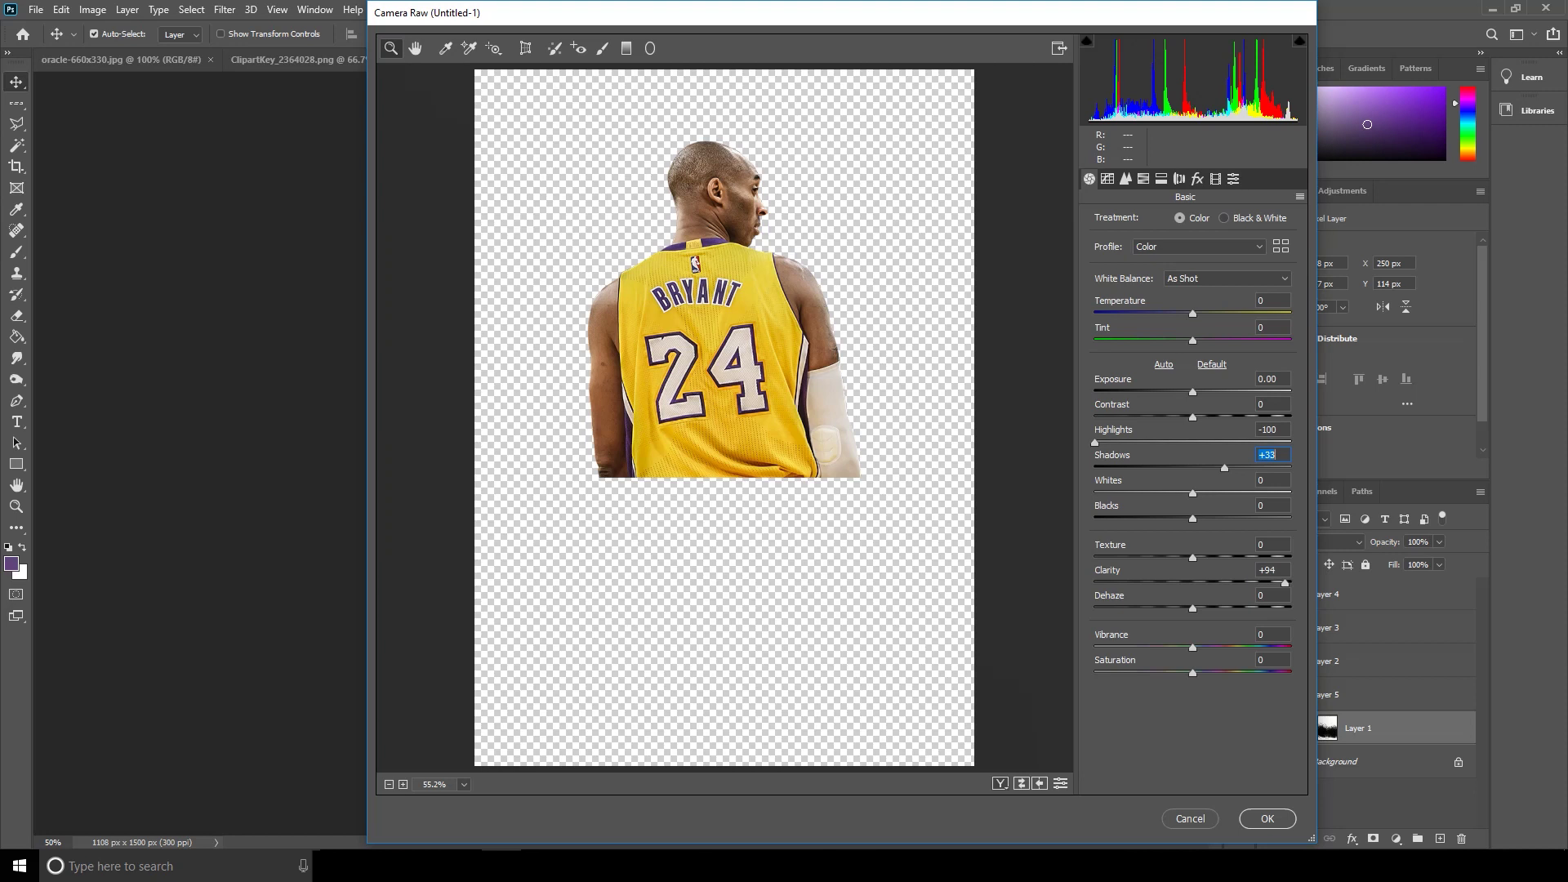
pyautogui.moveTo(1193, 647); pyautogui.dragTo(1171, 646)
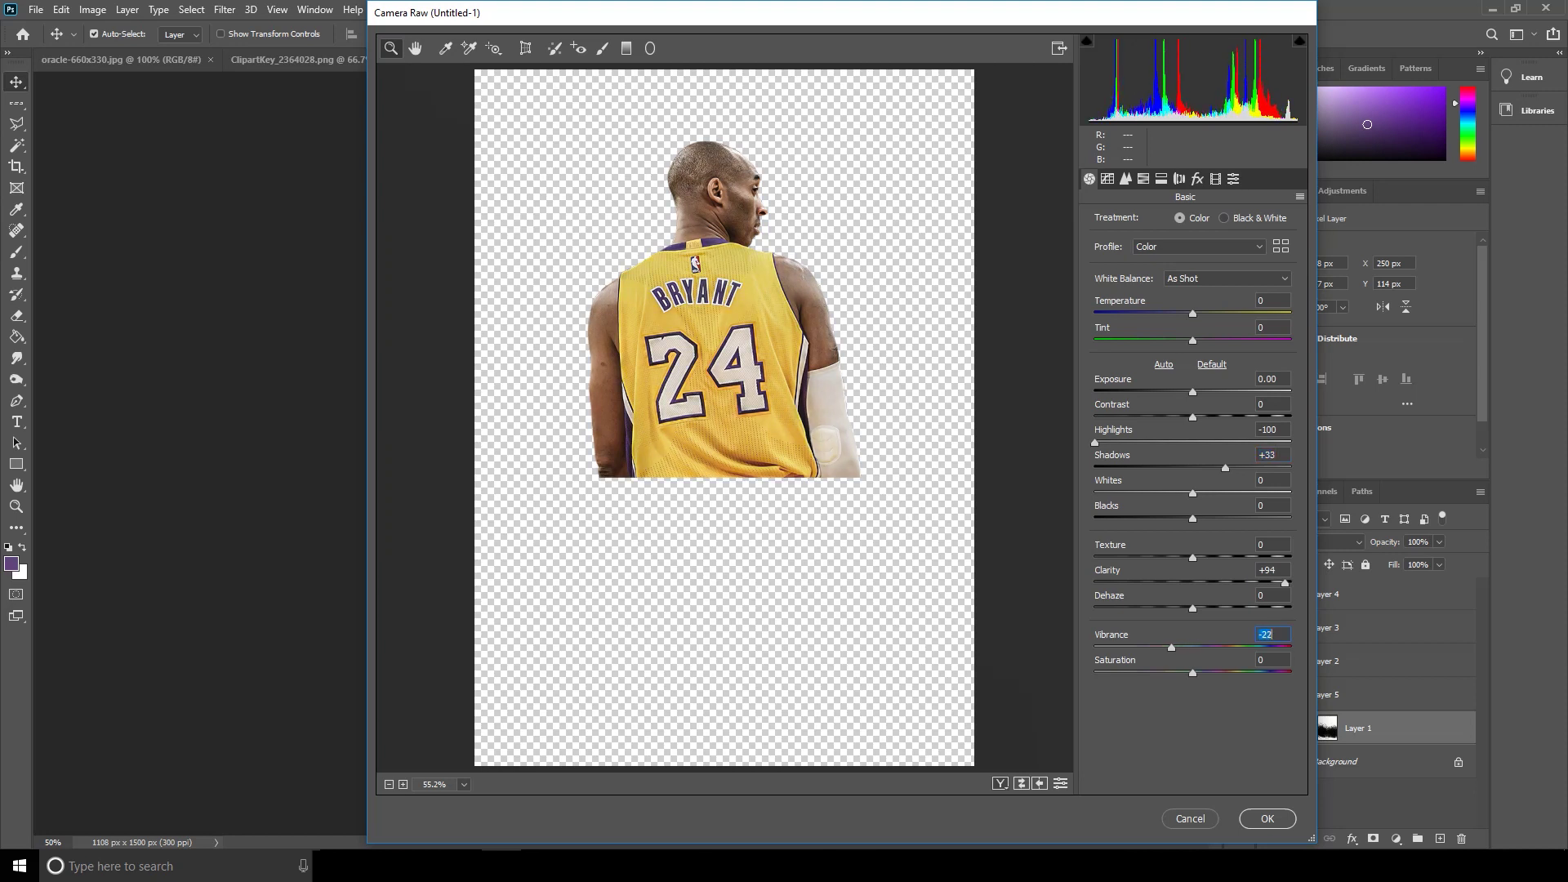
pyautogui.click(1267, 818)
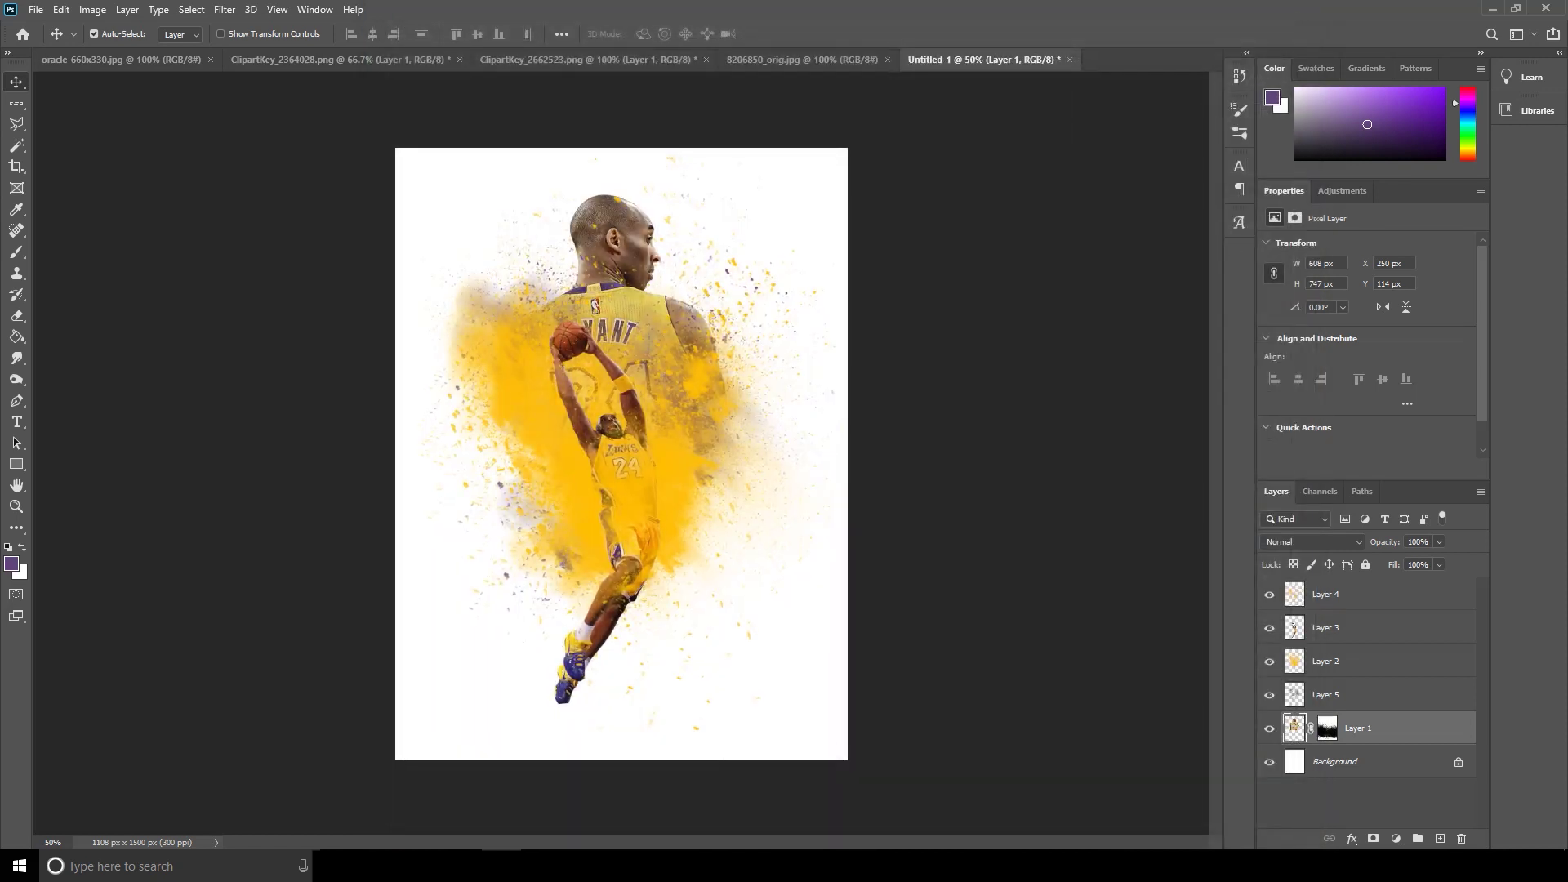
# - Run Camera Raw on Layer 3 with Clarity +99, Highlights -100, Shadows +100, Vibrance -47
pyautogui.click(1372, 627)
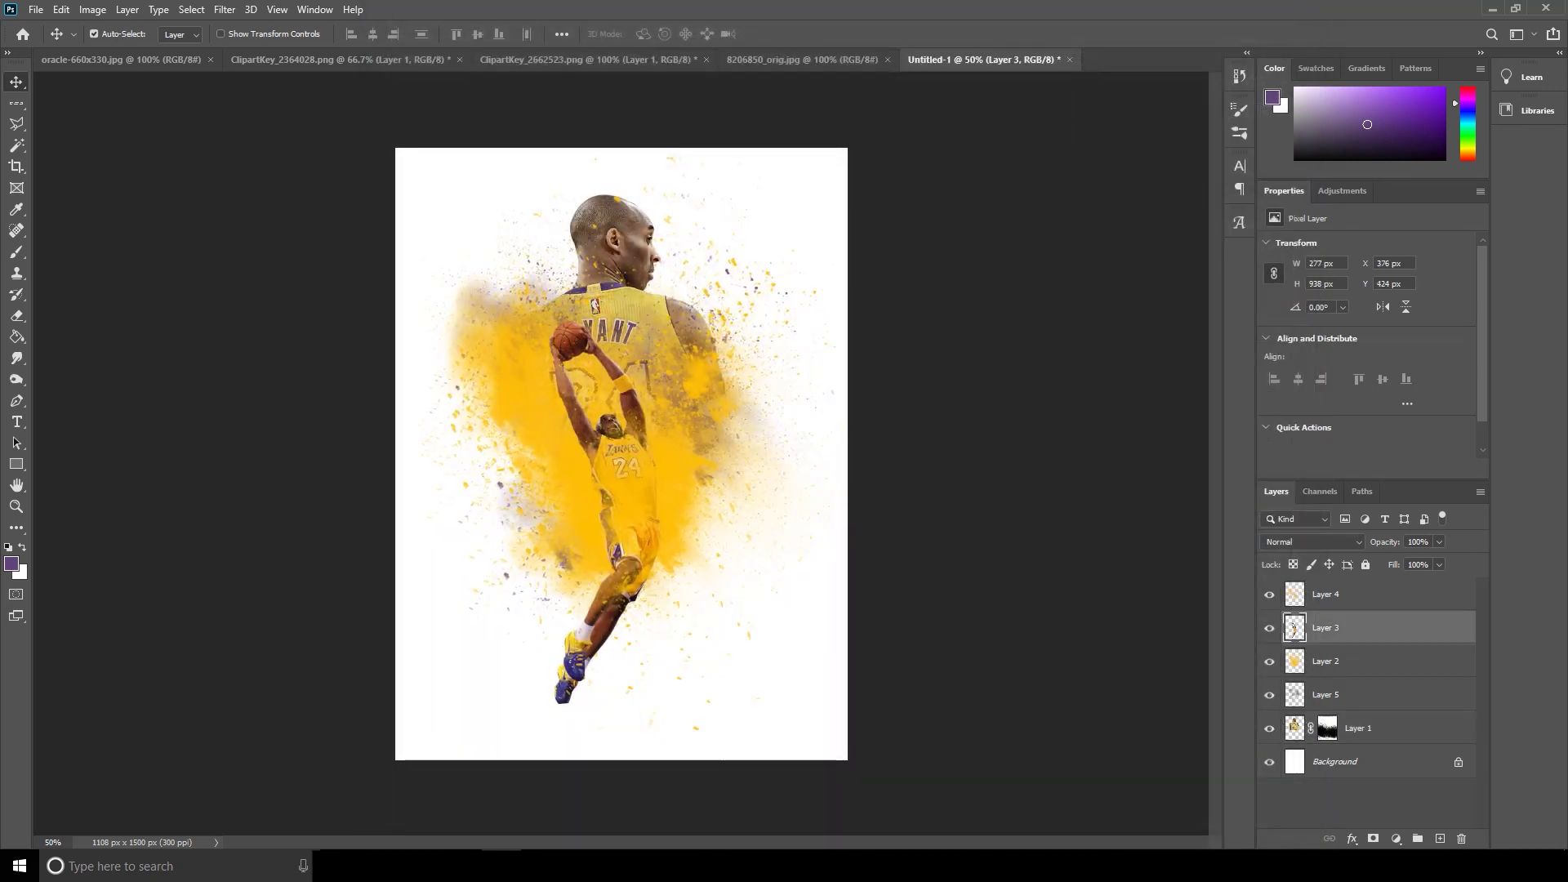
pyautogui.click(225, 9)
pyautogui.click(245, 107)
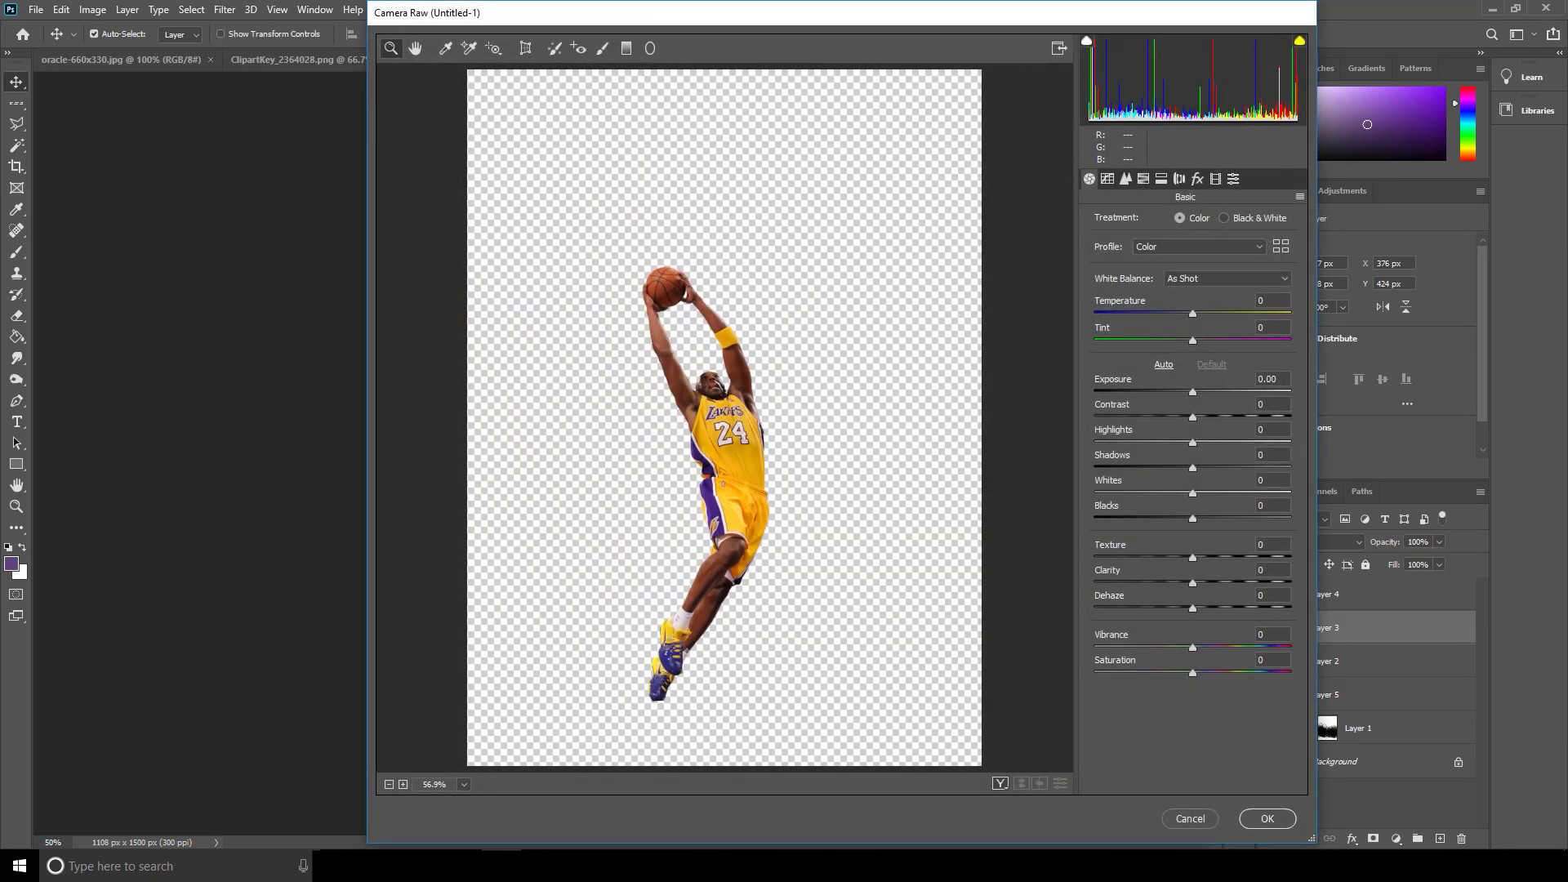
pyautogui.moveTo(1192, 582); pyautogui.dragTo(1290, 582)
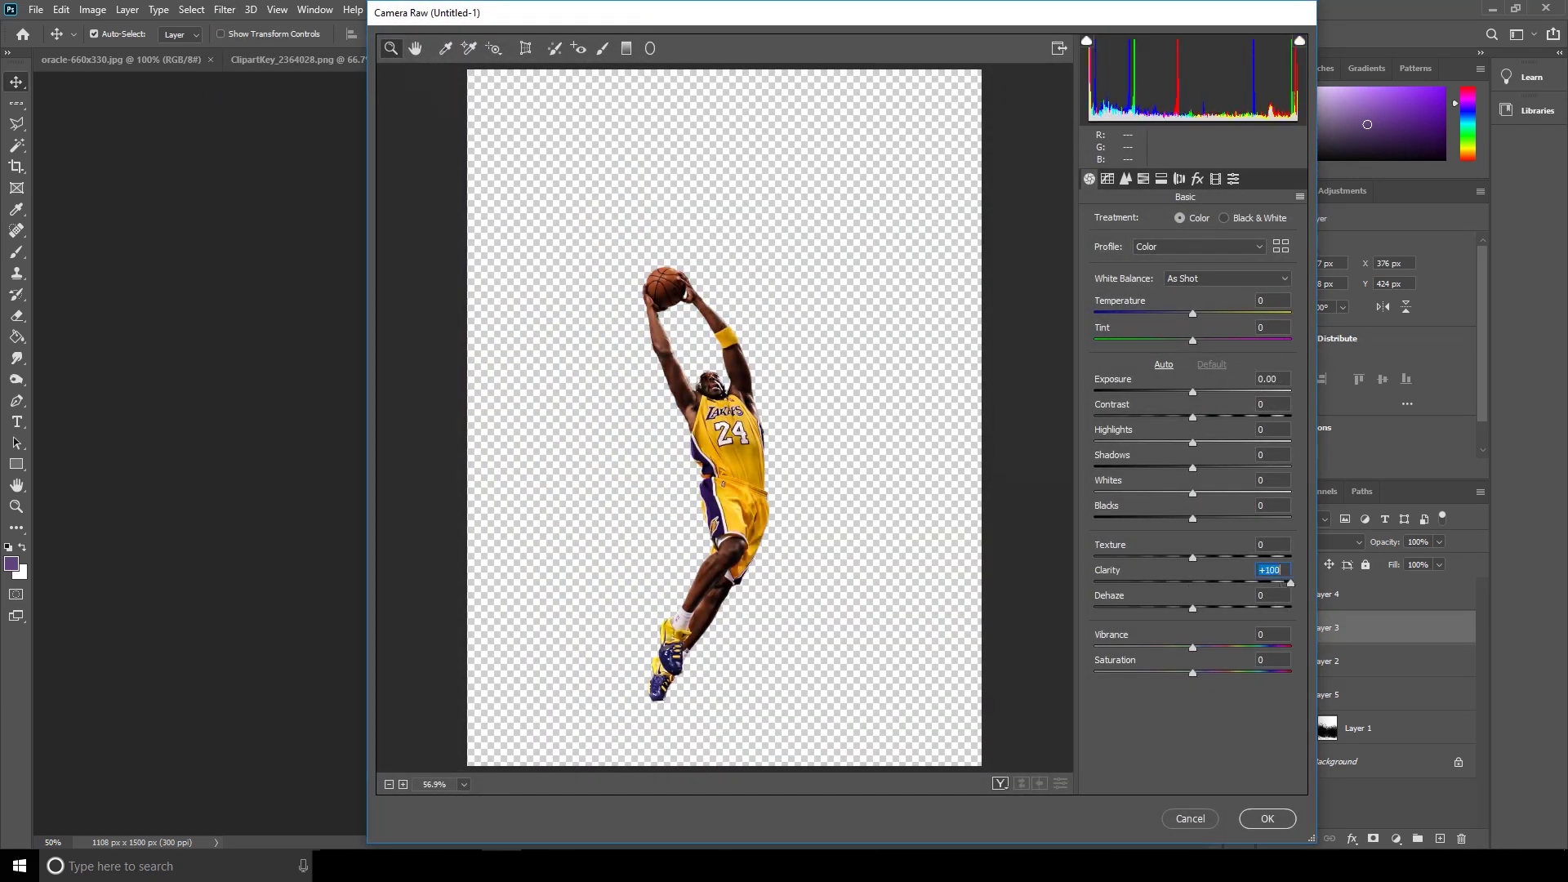
pyautogui.press('Down')
pyautogui.moveTo(1192, 467); pyautogui.dragTo(1290, 467)
pyautogui.moveTo(1193, 442); pyautogui.dragTo(1095, 442)
pyautogui.moveTo(1193, 647); pyautogui.dragTo(1147, 647)
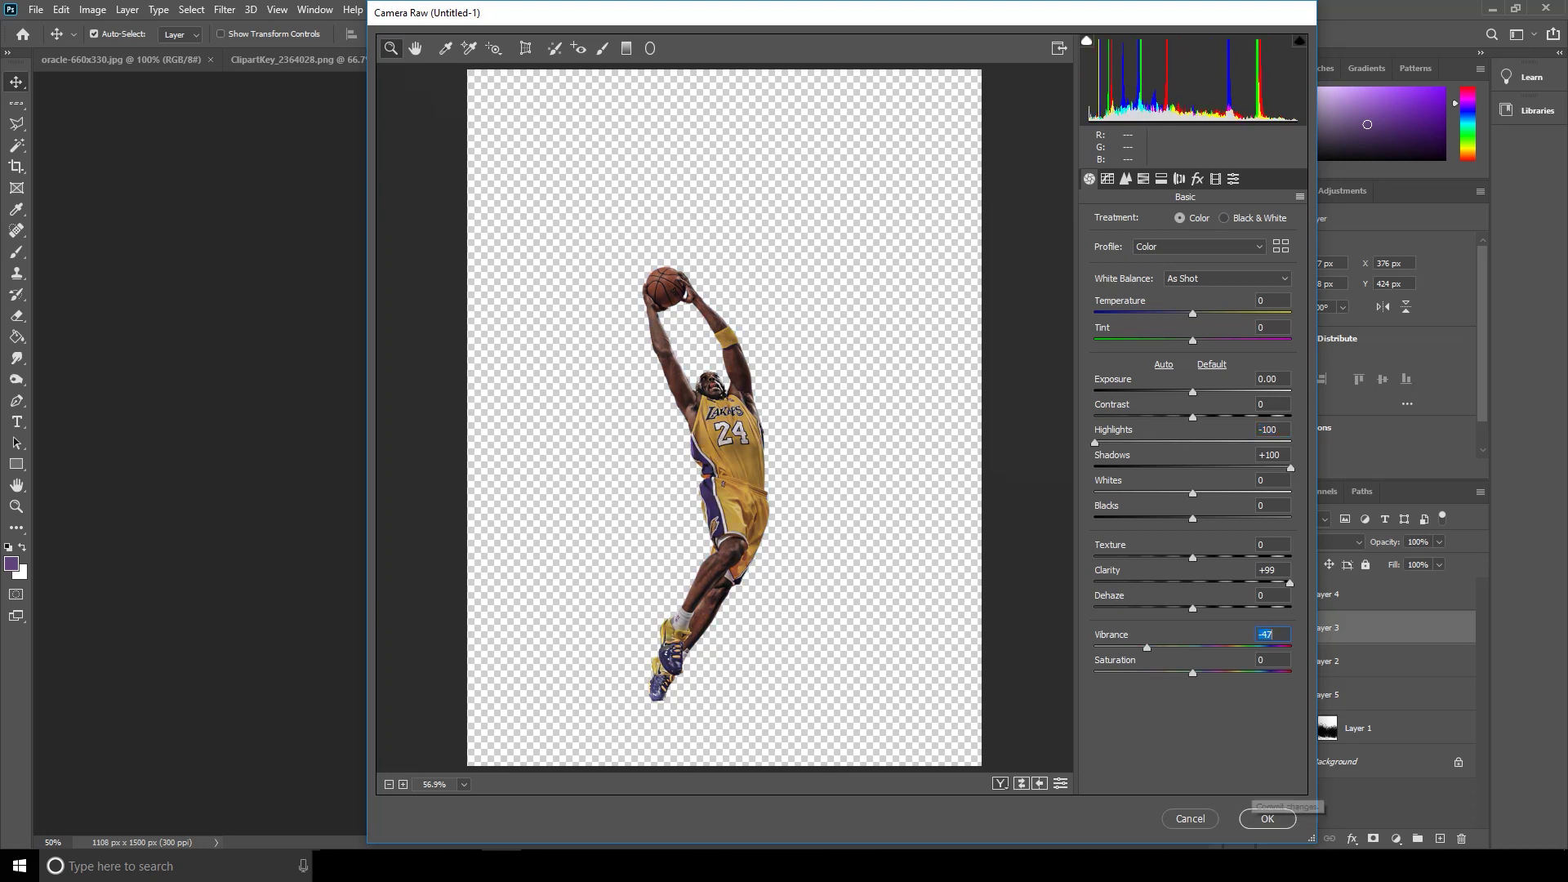
pyautogui.click(1267, 818)
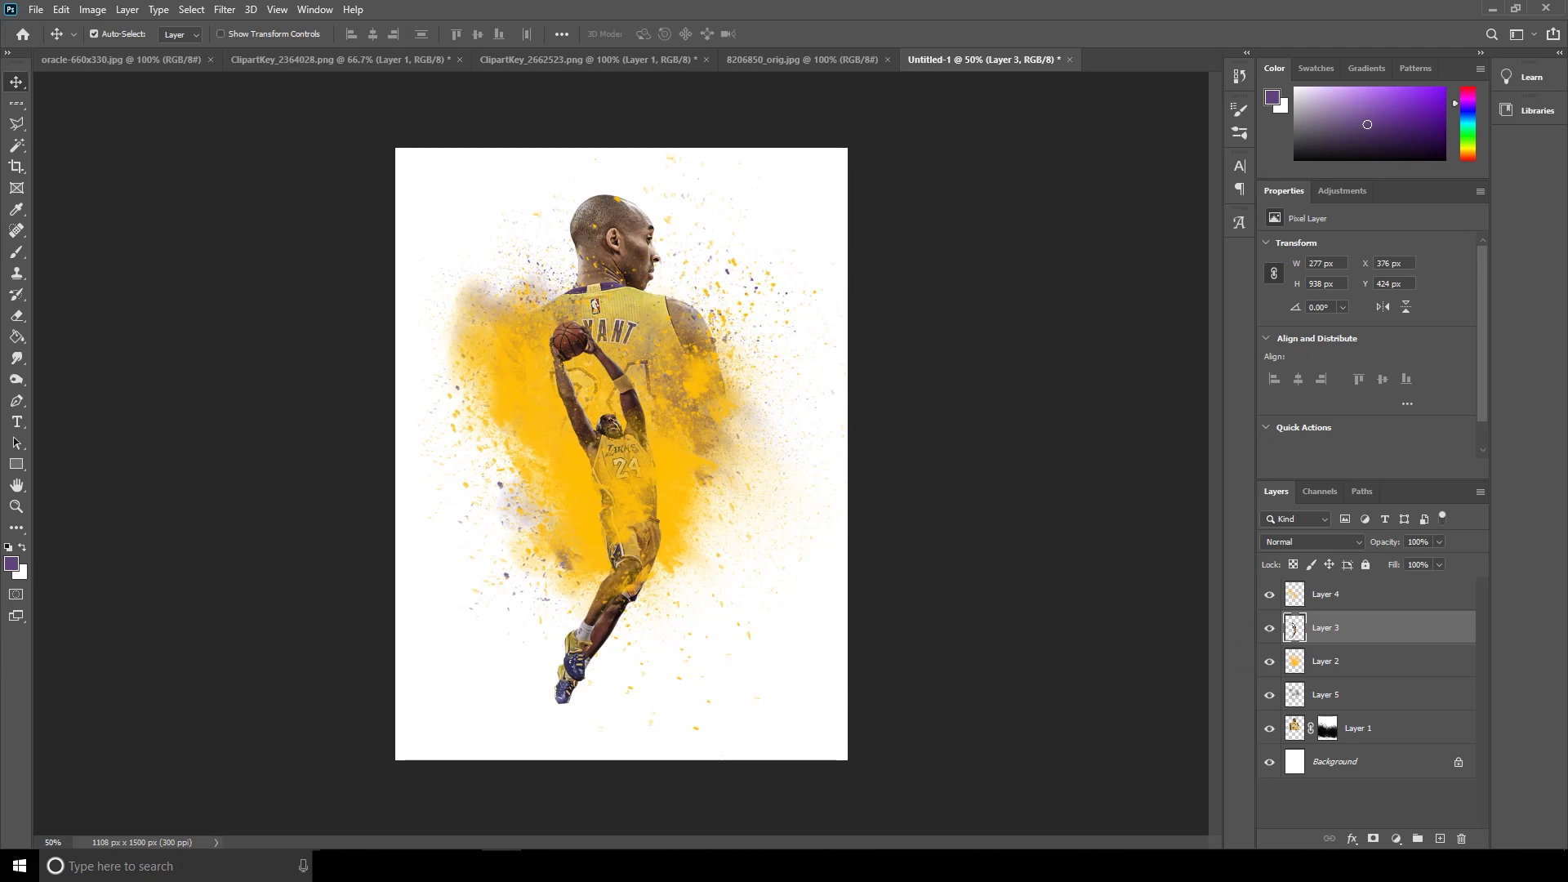
# - Lower Layer 5's opacity to 78%
pyautogui.click(1356, 694)
pyautogui.click(1439, 541)
pyautogui.moveTo(1440, 561)
pyautogui.mouseDown()
pyautogui.moveTo(1402, 561)
pyautogui.moveTo(1424, 562)
pyautogui.mouseUp()
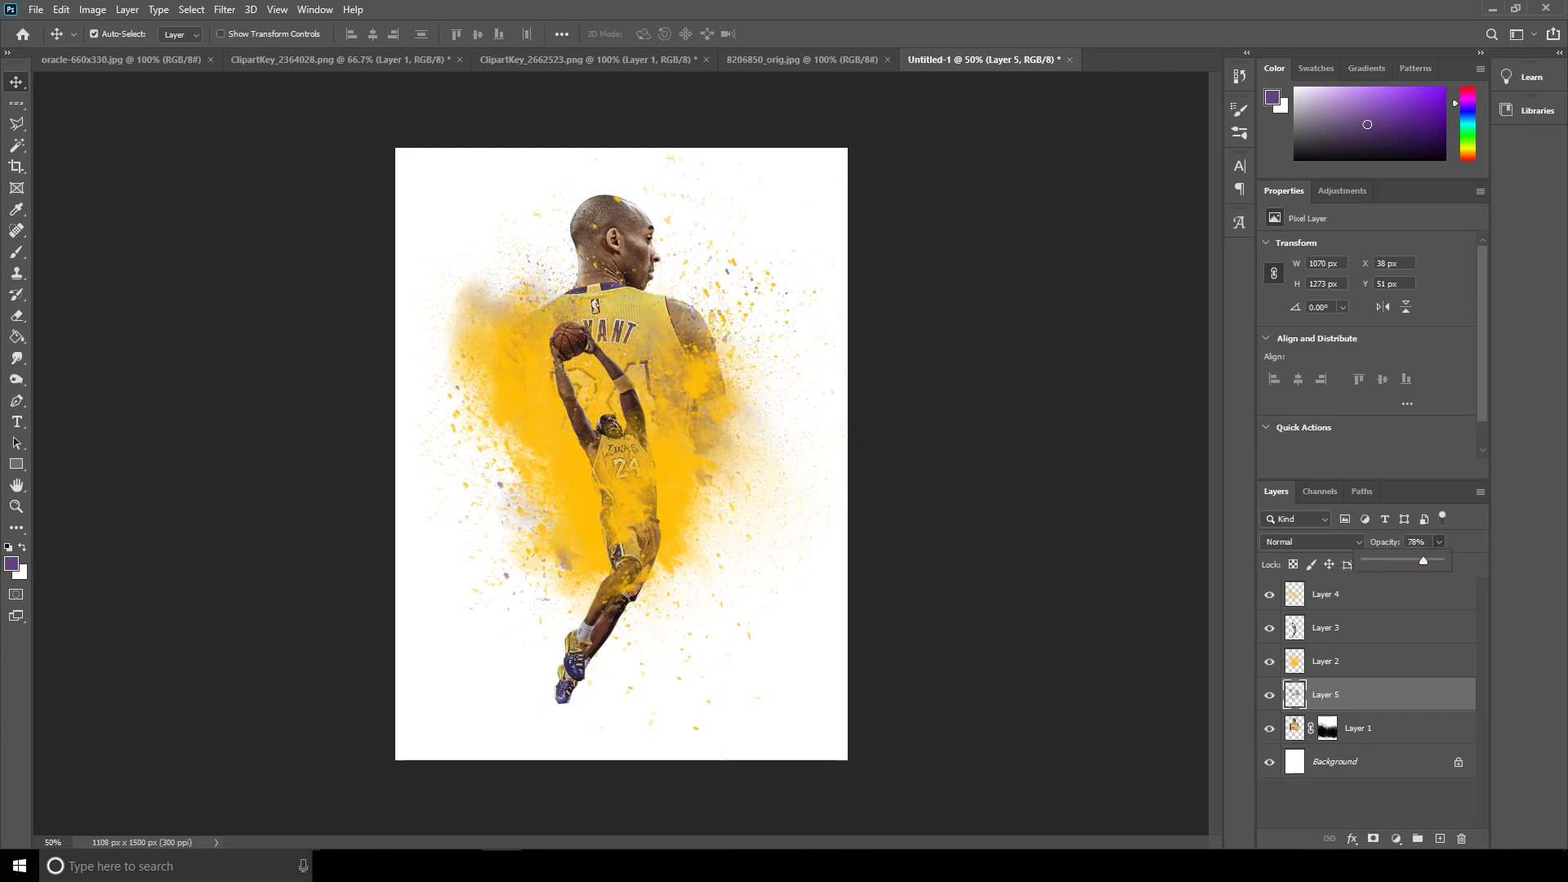
pyautogui.click(1356, 627)
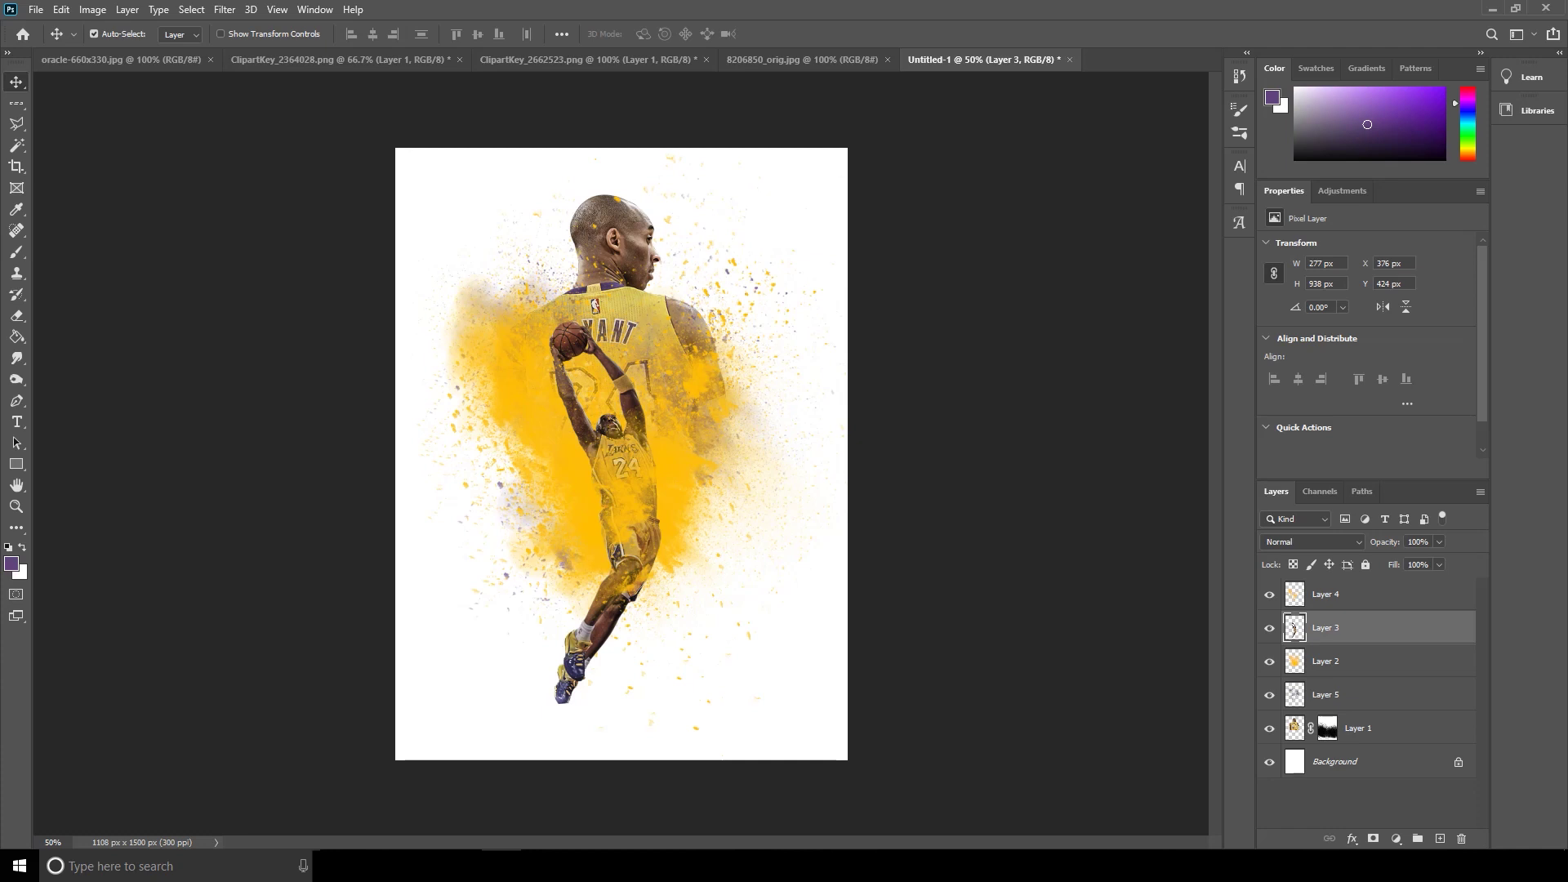
pyautogui.click(1355, 694)
# - Add a Gradient Map above Layer 5 using the black-to-white Foreground to Background preset
pyautogui.click(1395, 839)
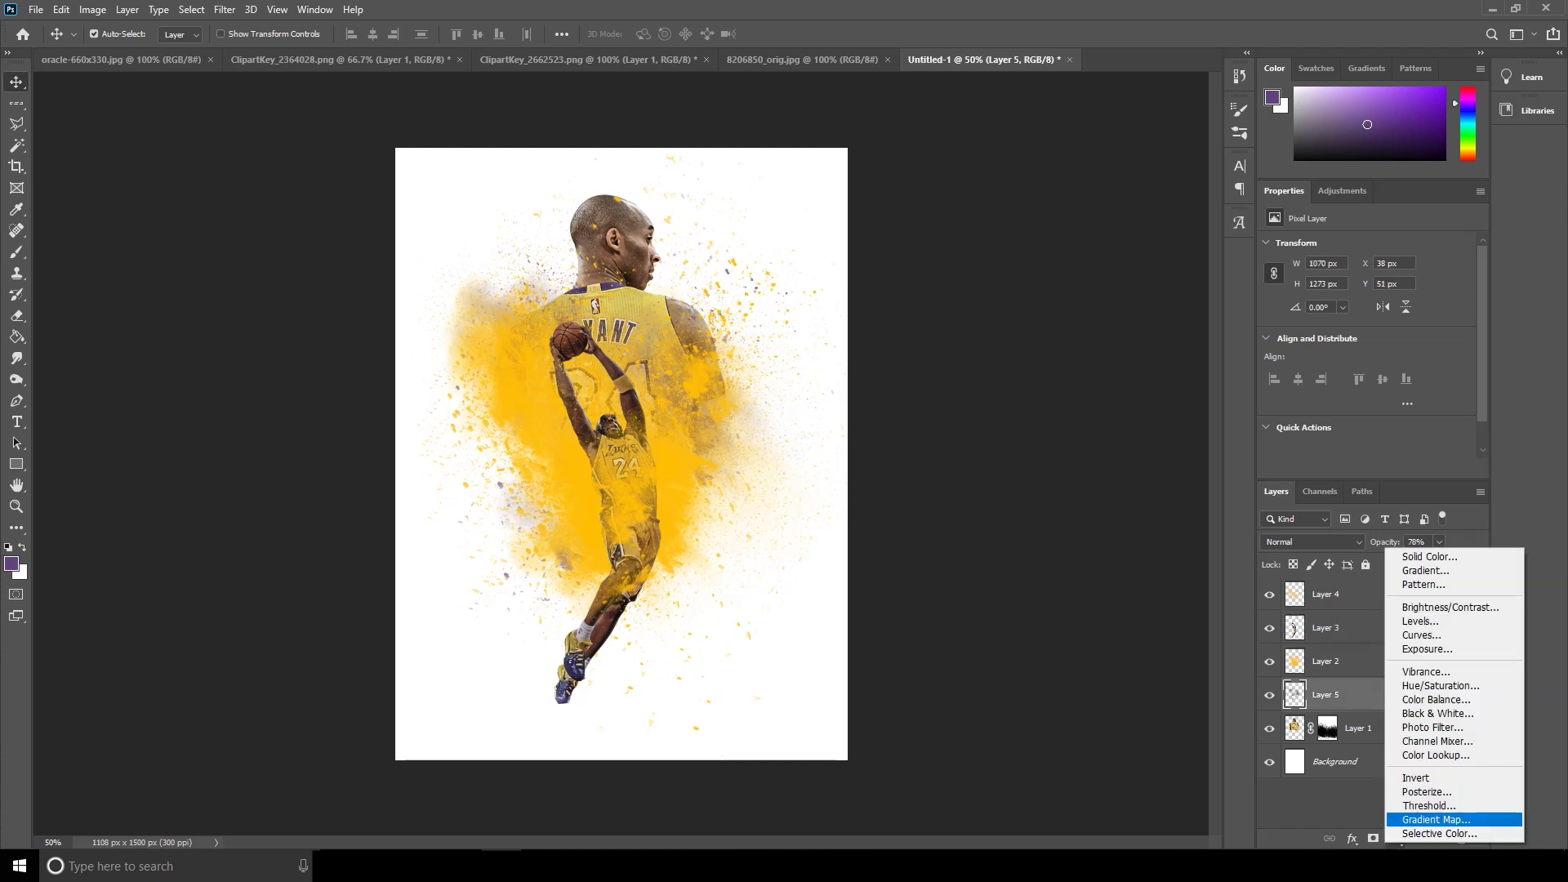
pyautogui.click(1437, 819)
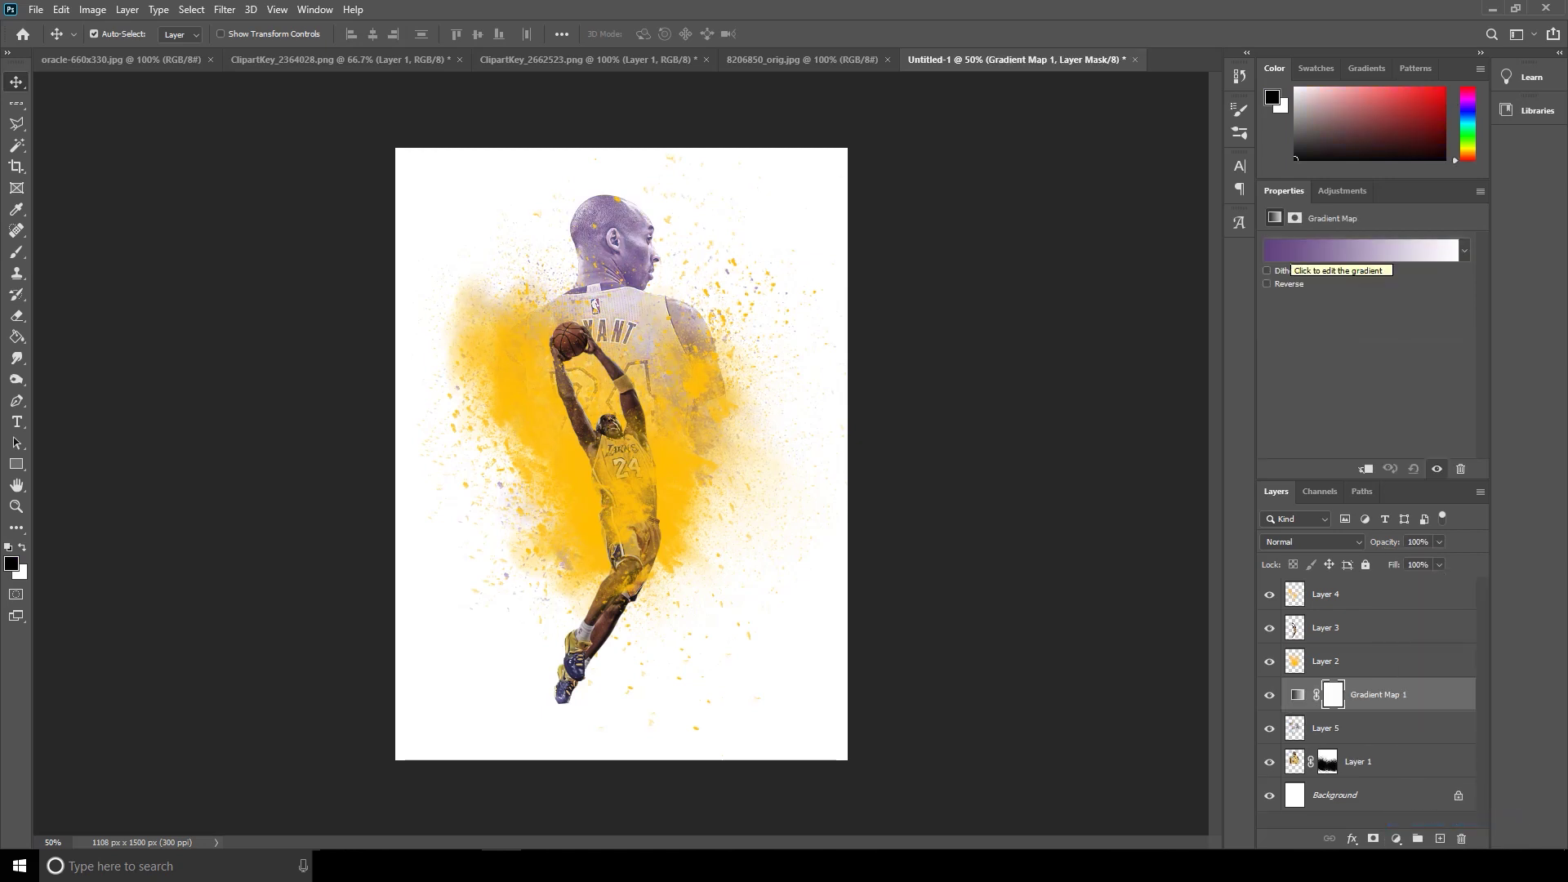
pyautogui.click(1291, 251)
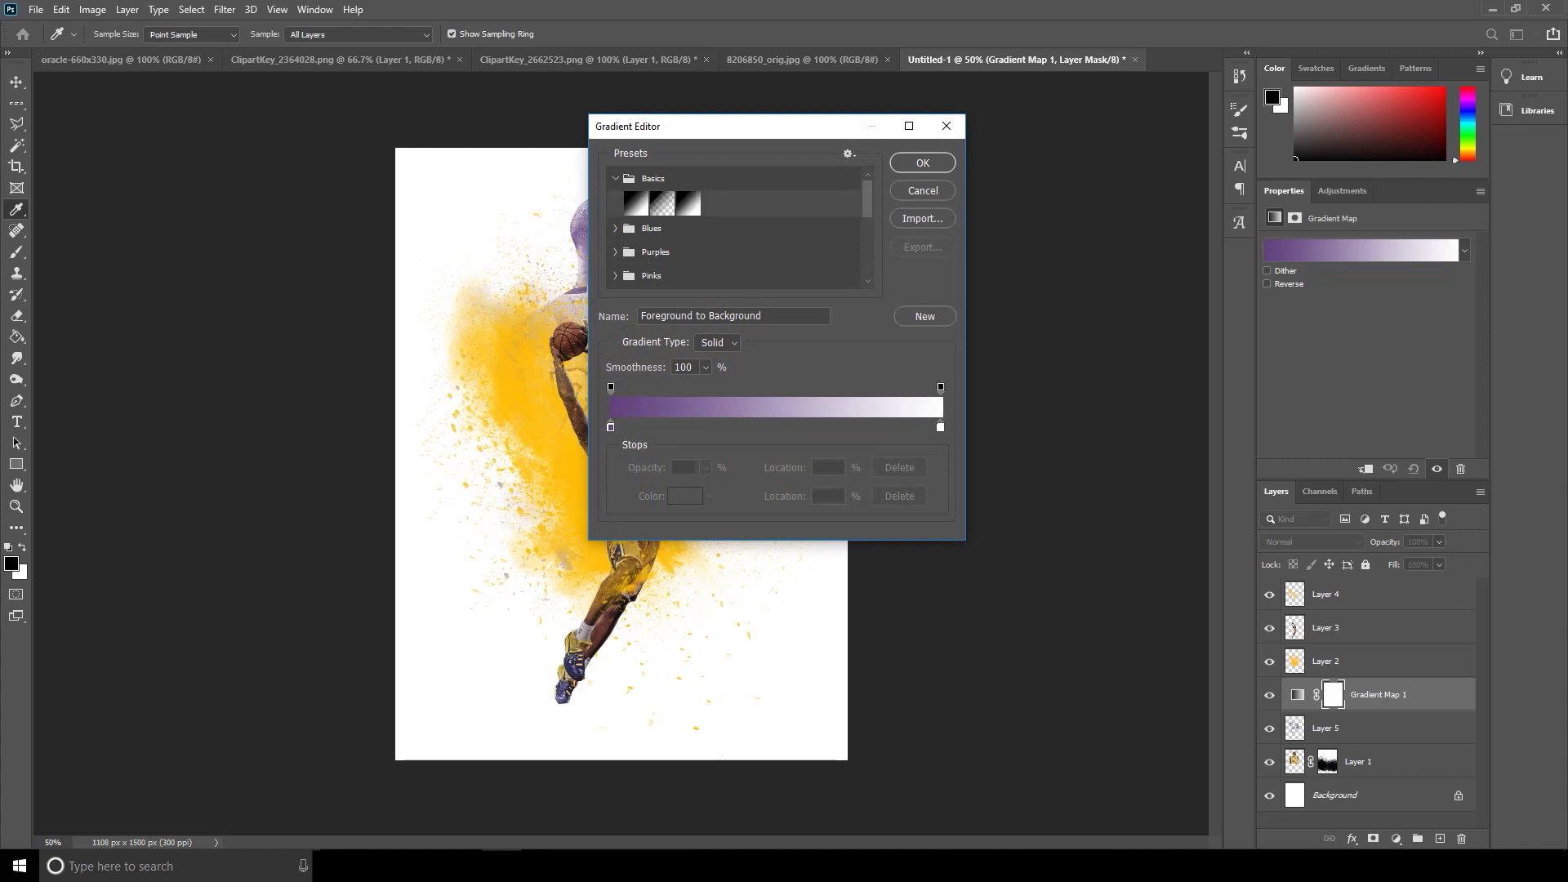
pyautogui.click(635, 204)
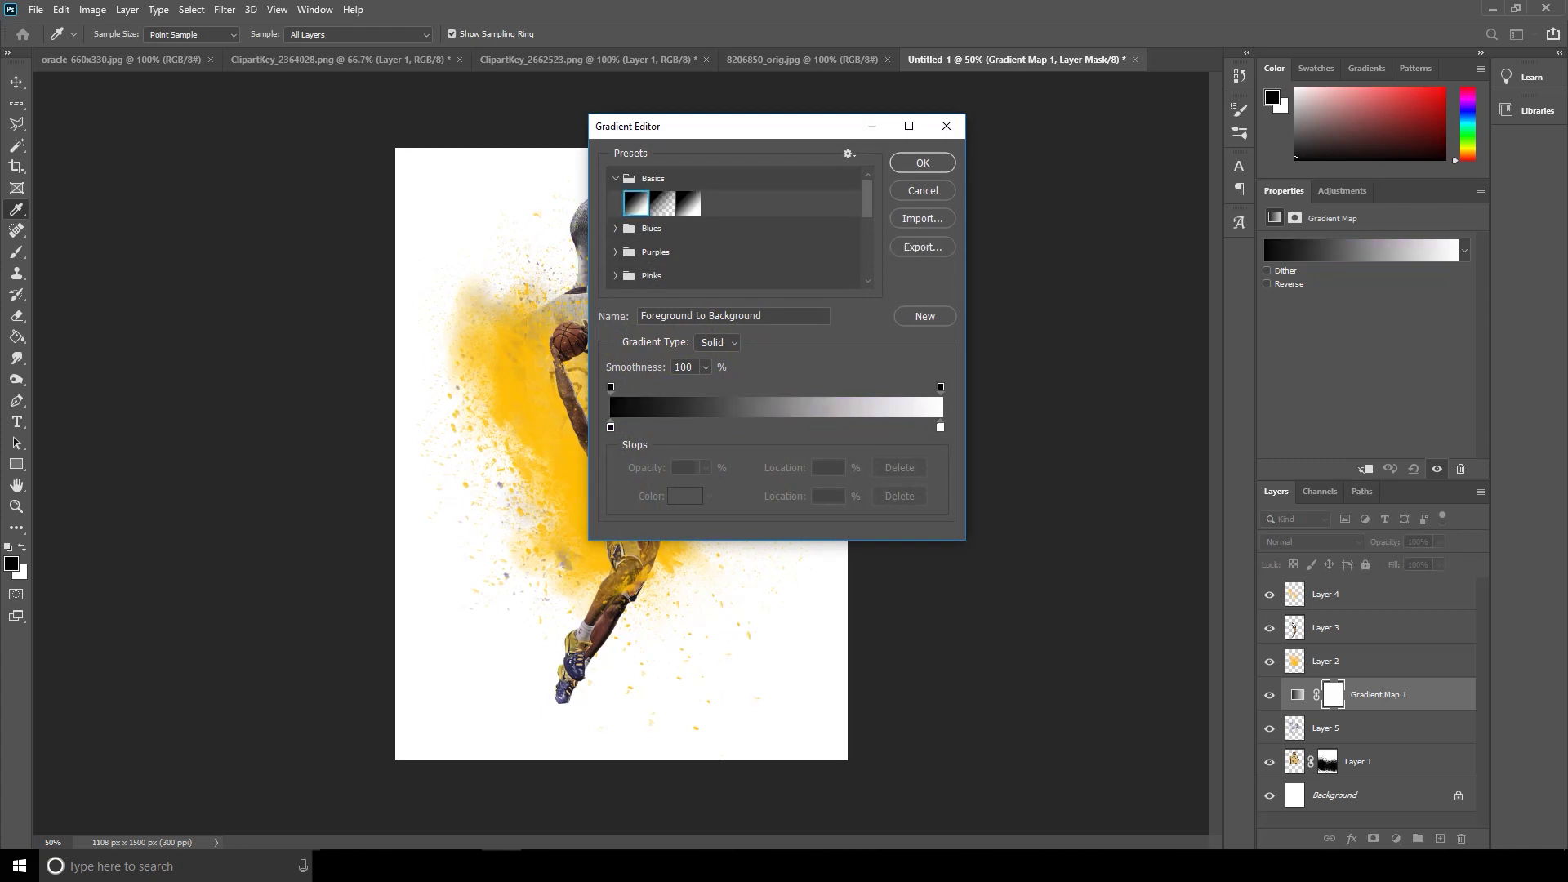
pyautogui.click(922, 163)
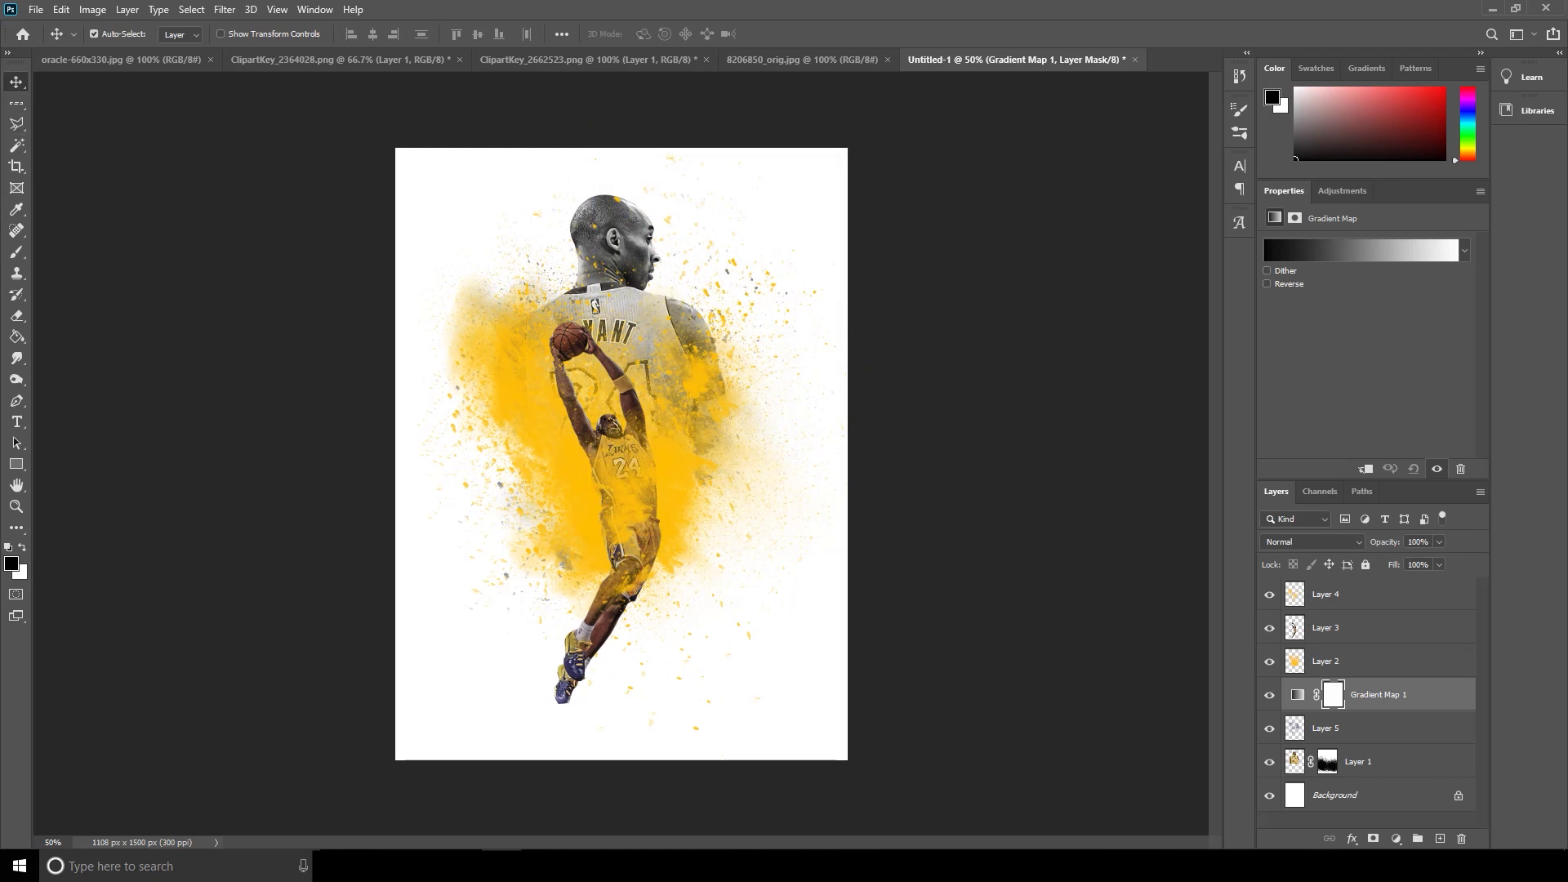
pyautogui.click(1325, 594)
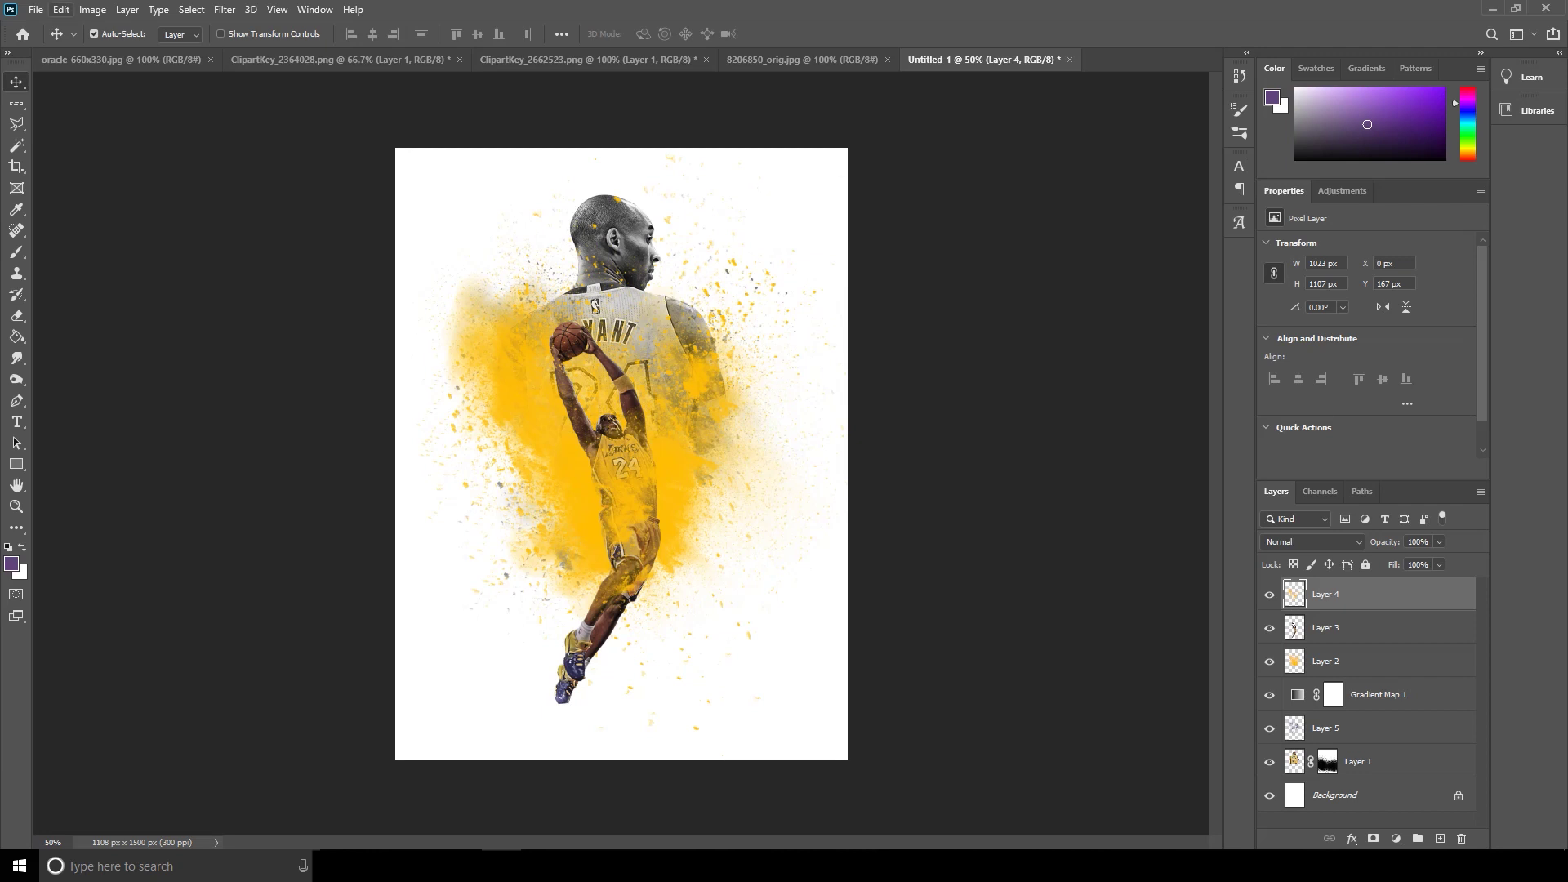
# - Scale the Layer 4 yellow splash to about 72%, lower it over the dunking figure, and duplicate it
pyautogui.click(62, 9)
pyautogui.click(107, 366)
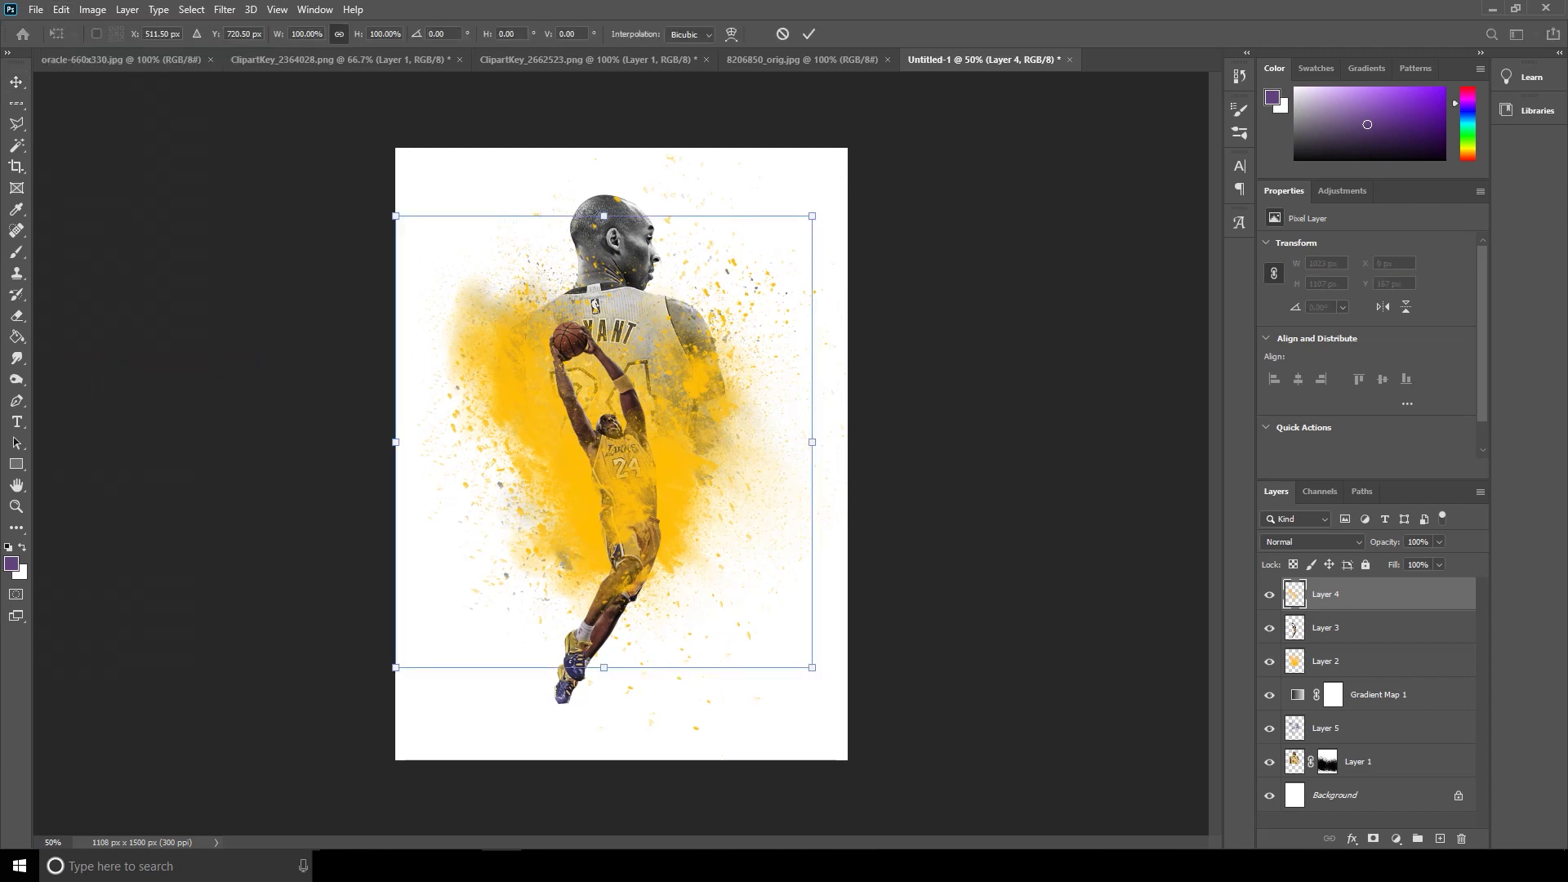
pyautogui.moveTo(812, 215); pyautogui.dragTo(753, 278)
pyautogui.moveTo(685, 371); pyautogui.dragTo(688, 441)
pyautogui.moveTo(696, 447); pyautogui.dragTo(704, 455)
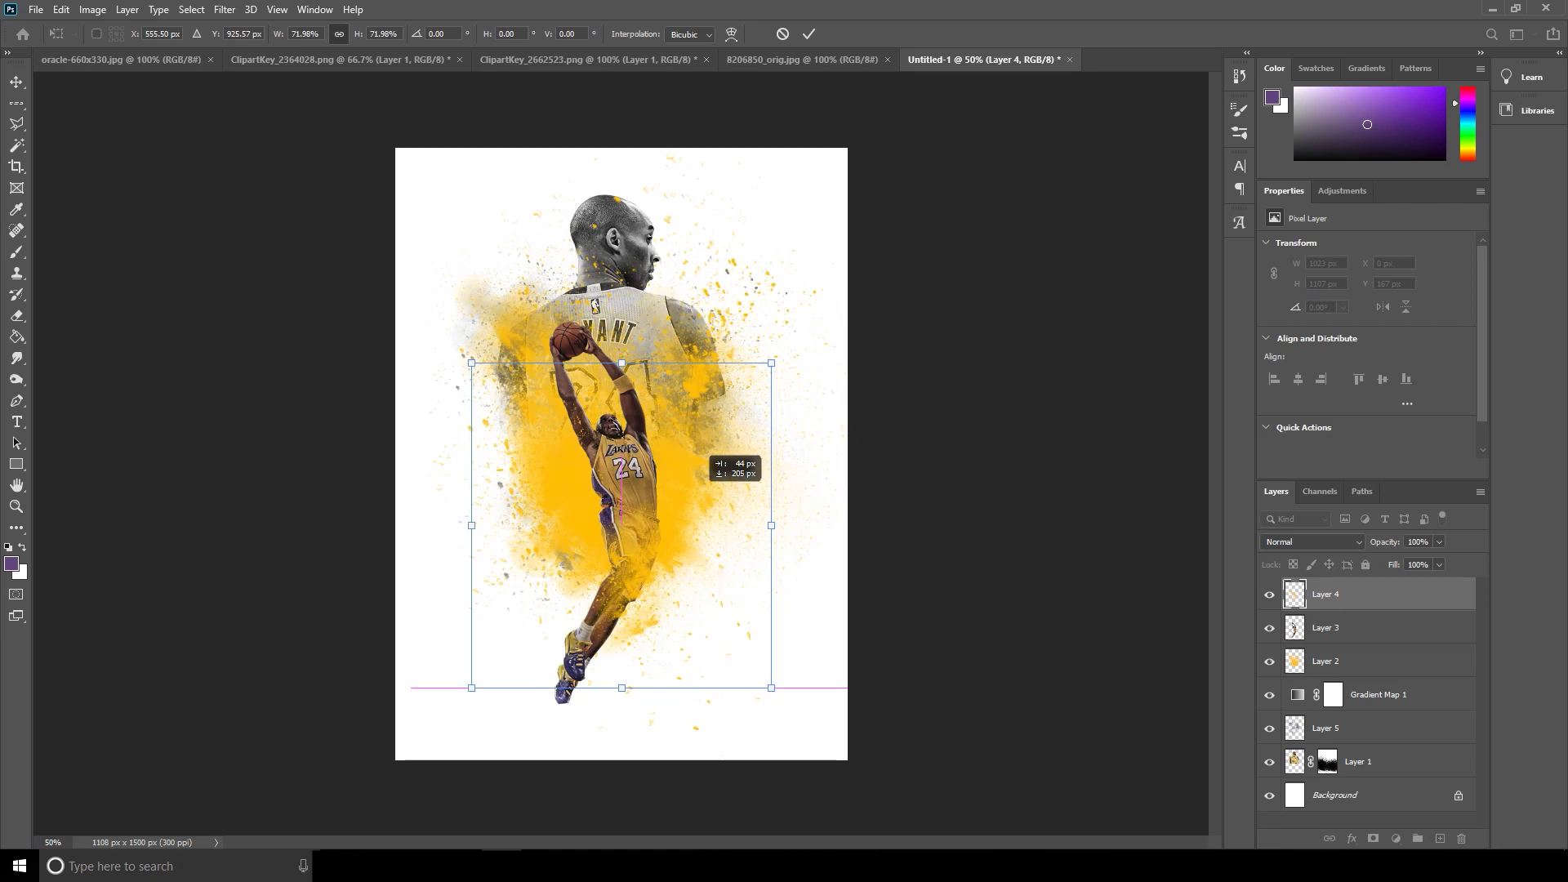
pyautogui.moveTo(704, 456)
pyautogui.mouseDown()
pyautogui.moveTo(702, 488)
pyautogui.moveTo(707, 429)
pyautogui.mouseUp()
pyautogui.press('Return')
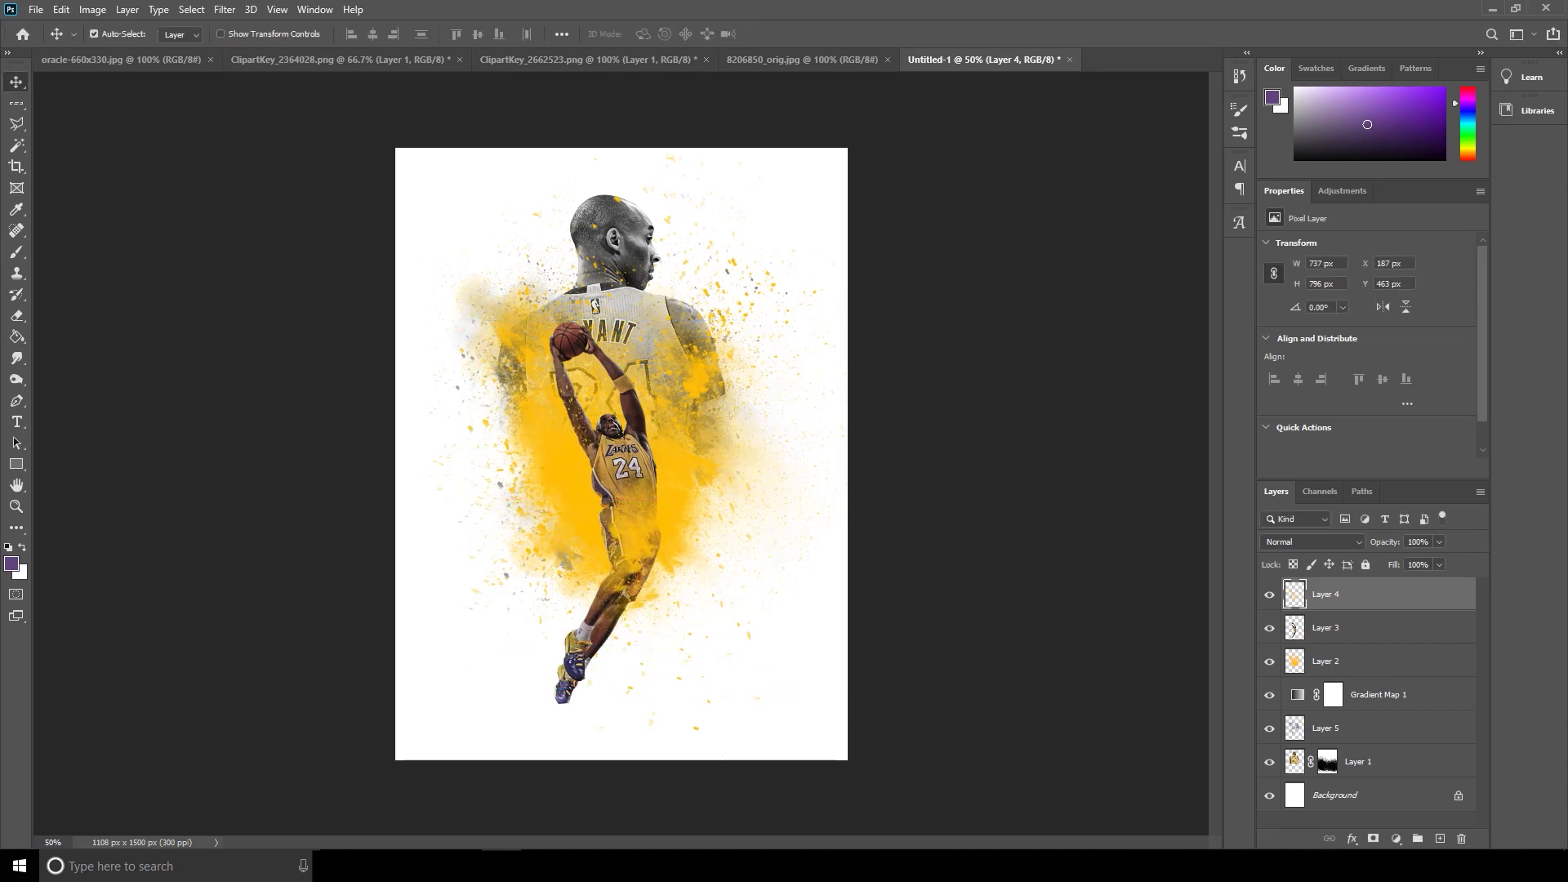
pyautogui.hotkey('ctrl', 'j')
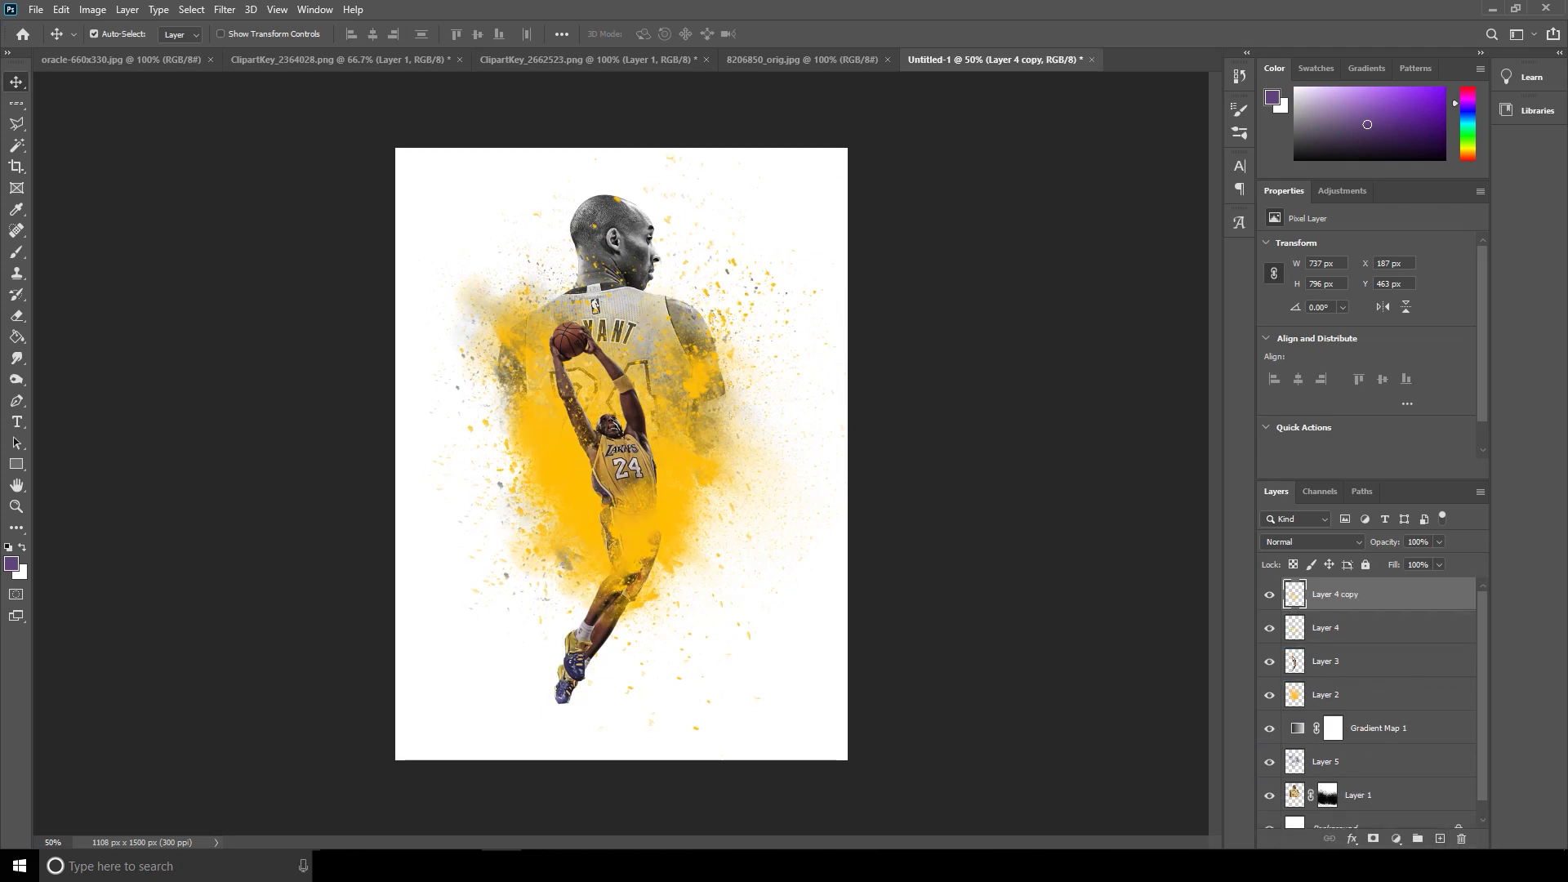
# - Scale Layer 4 copy to about 58%, tilt it roughly -11°, and place it over the jersey's left side
pyautogui.click(61, 9)
pyautogui.click(90, 360)
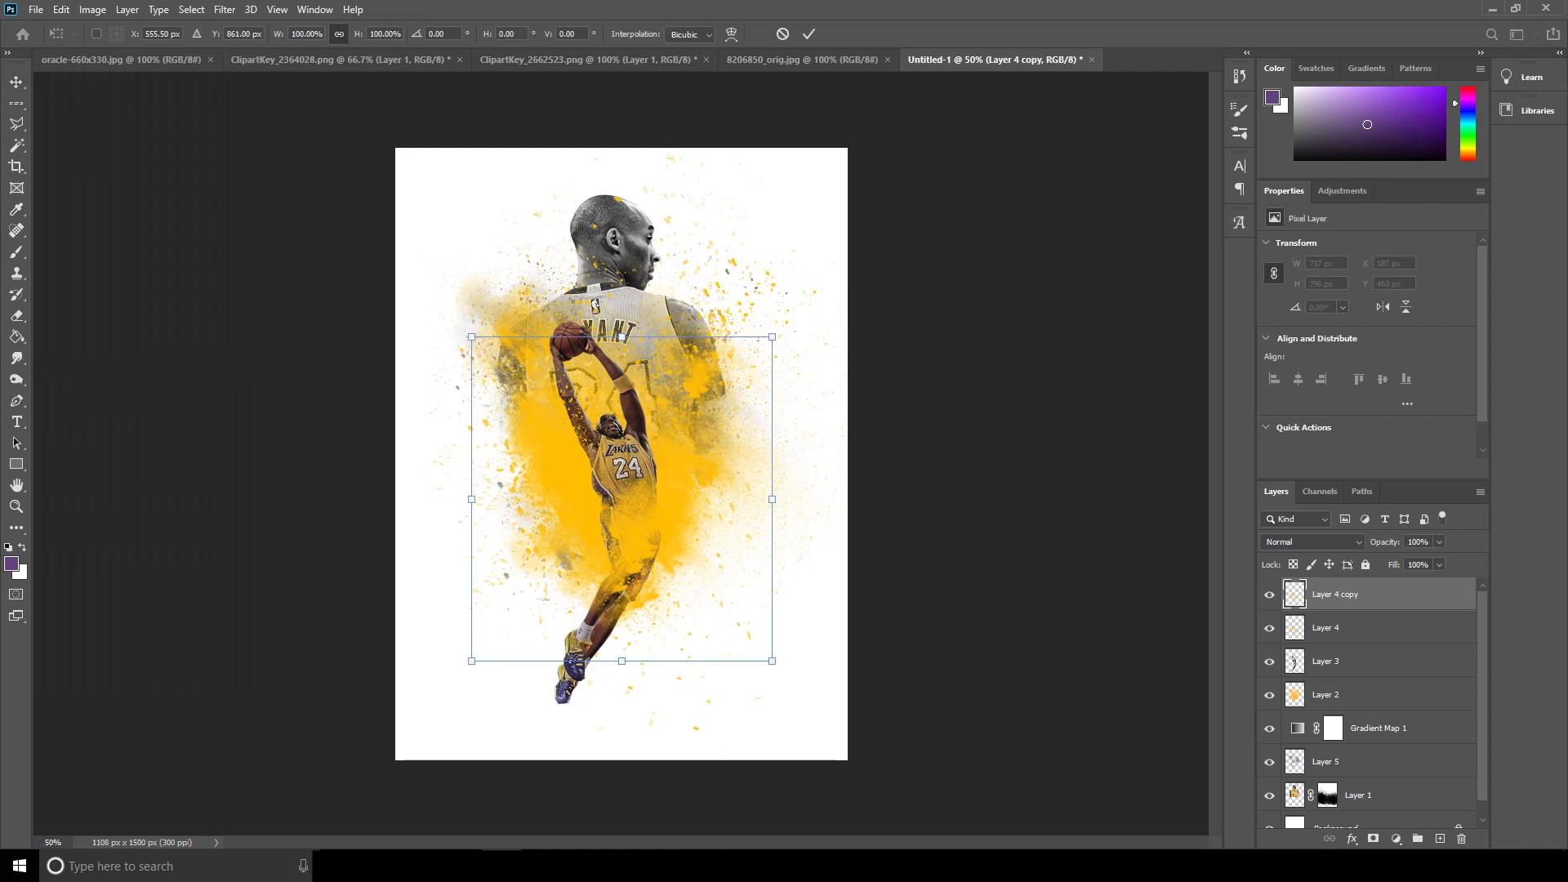
pyautogui.moveTo(772, 661); pyautogui.dragTo(654, 531)
pyautogui.moveTo(666, 327); pyautogui.dragTo(796, 522)
pyautogui.moveTo(663, 458); pyautogui.dragTo(547, 351)
pyautogui.moveTo(588, 229); pyautogui.dragTo(384, 291)
pyautogui.moveTo(539, 380); pyautogui.dragTo(586, 379)
pyautogui.press('Return')
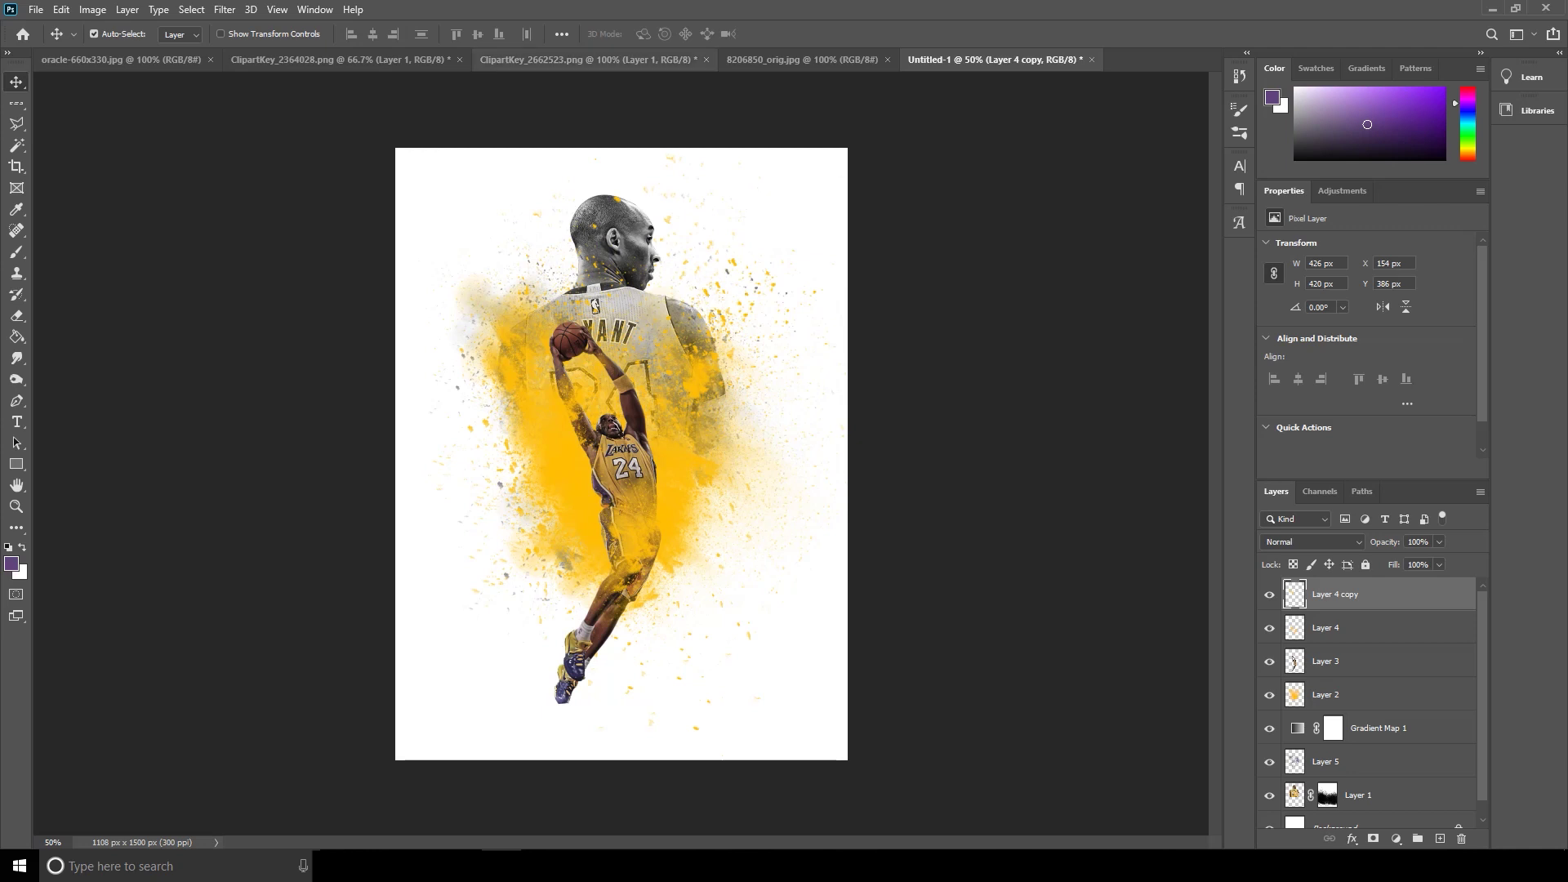
# - Drag the signature image onto the Untitled-1 poster as a new Layer 6
pyautogui.click(588, 59)
pyautogui.click(341, 60)
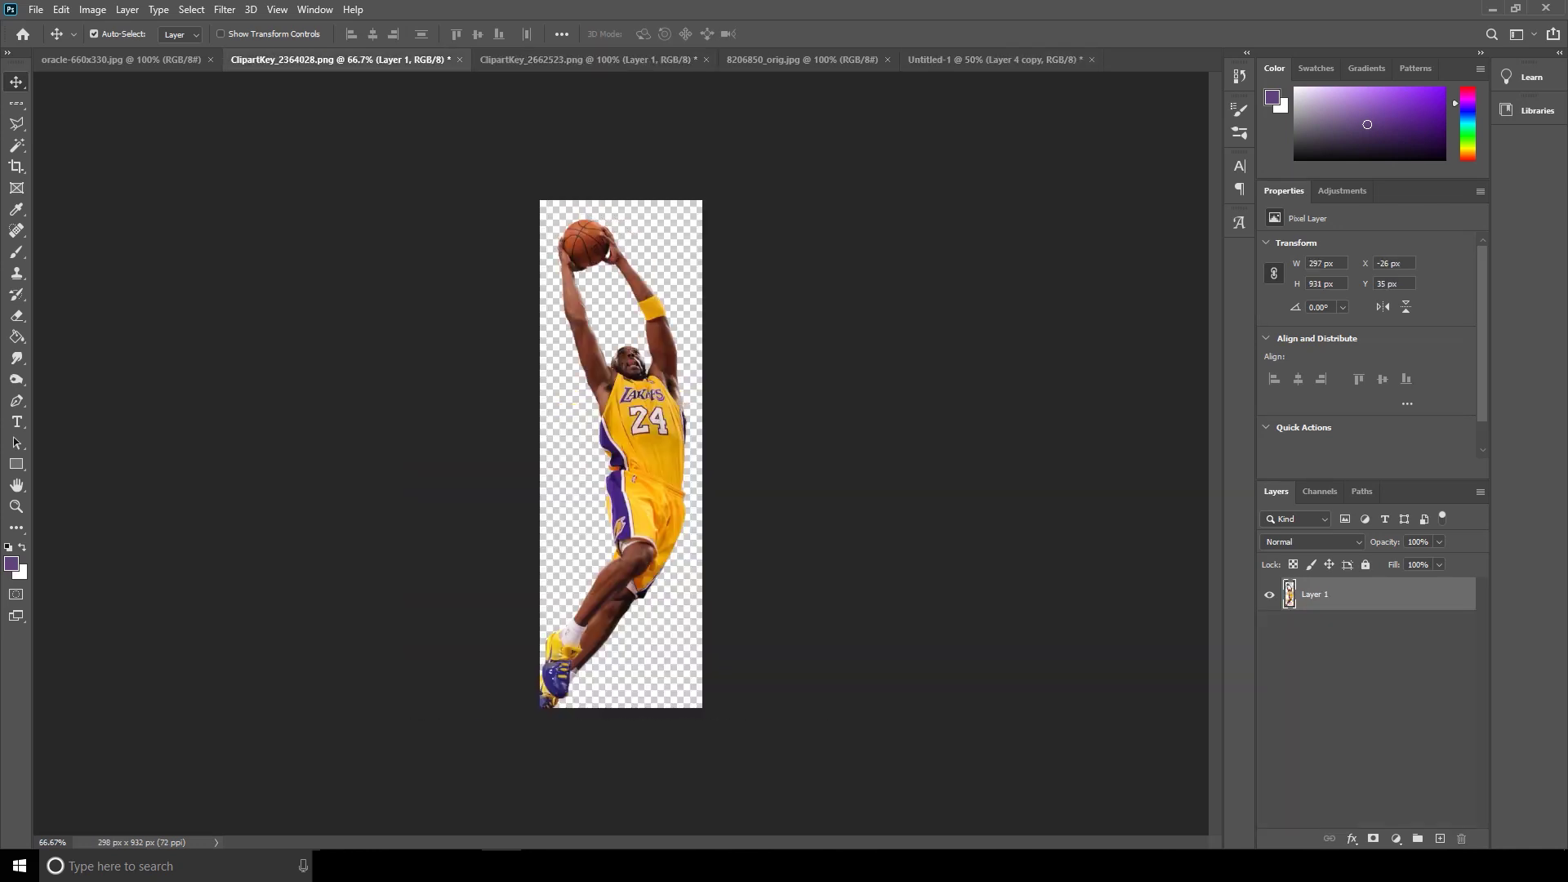
pyautogui.click(802, 60)
pyautogui.moveTo(954, 175)
pyautogui.mouseDown()
pyautogui.moveTo(994, 59)
pyautogui.moveTo(735, 327)
pyautogui.moveTo(622, 485)
pyautogui.mouseUp()
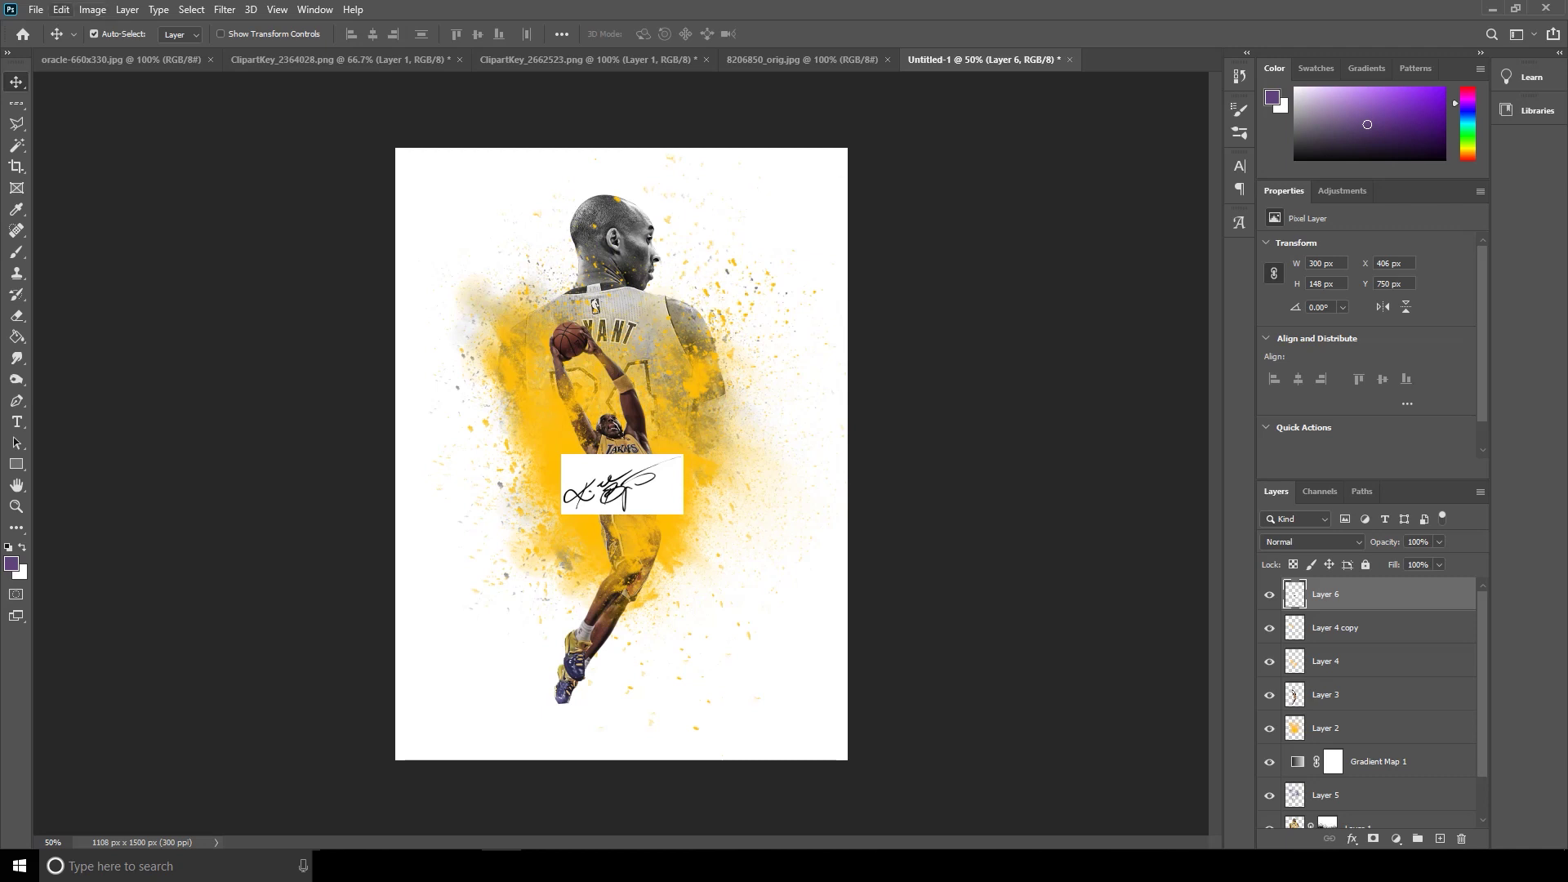
# - Enlarge the signature to about 234% (roughly 792×346 px) across the poster's middle
pyautogui.click(62, 9)
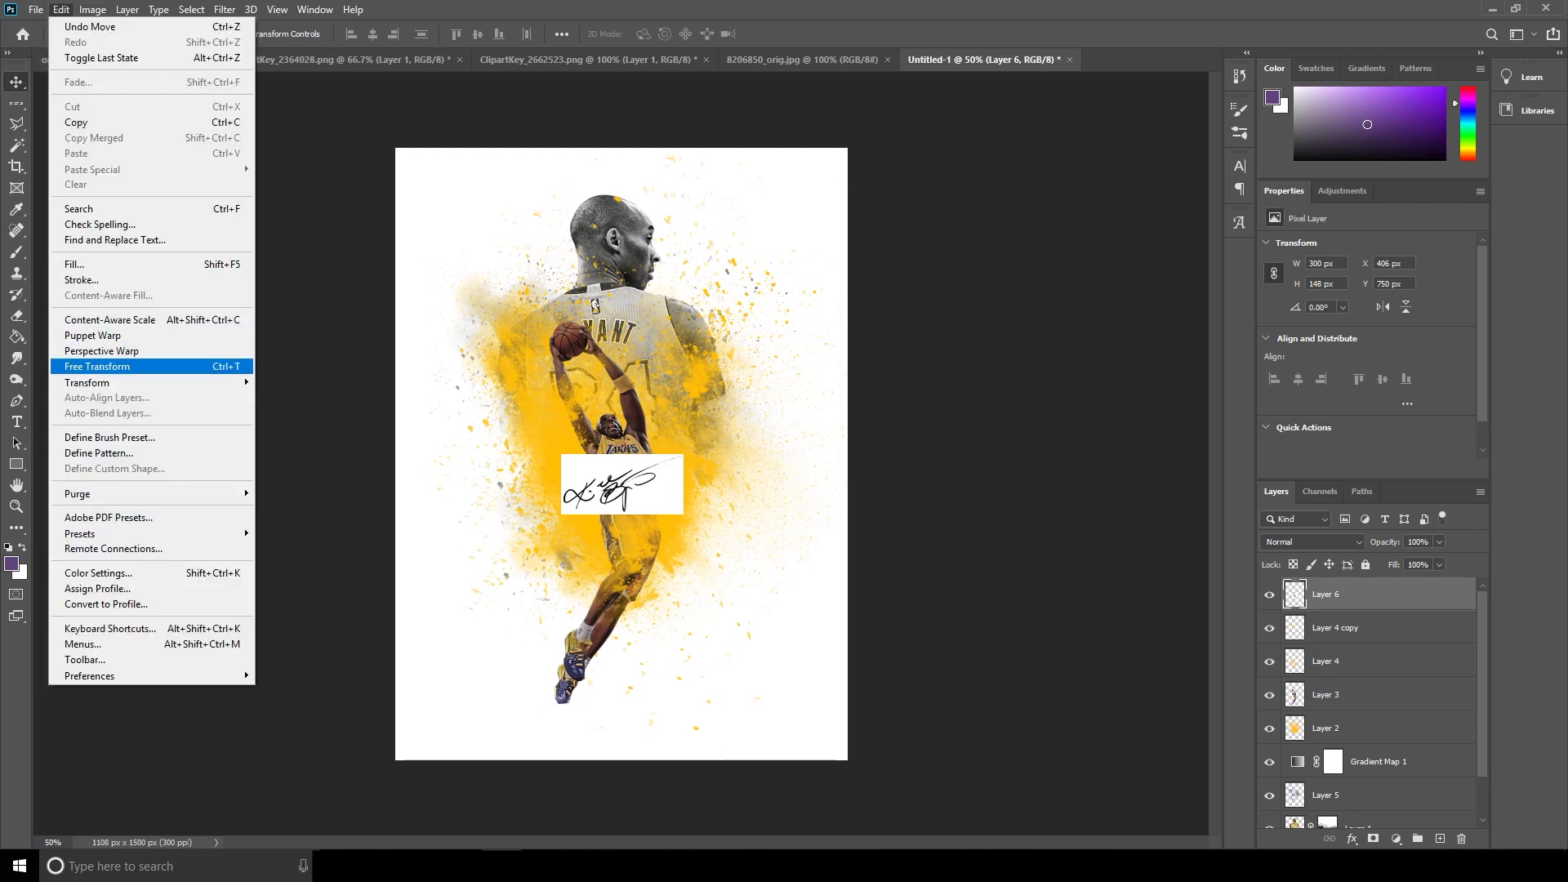
pyautogui.click(97, 366)
pyautogui.moveTo(683, 514)
pyautogui.mouseDown()
pyautogui.moveTo(782, 561)
pyautogui.moveTo(764, 554)
pyautogui.mouseUp()
pyautogui.press('Return')
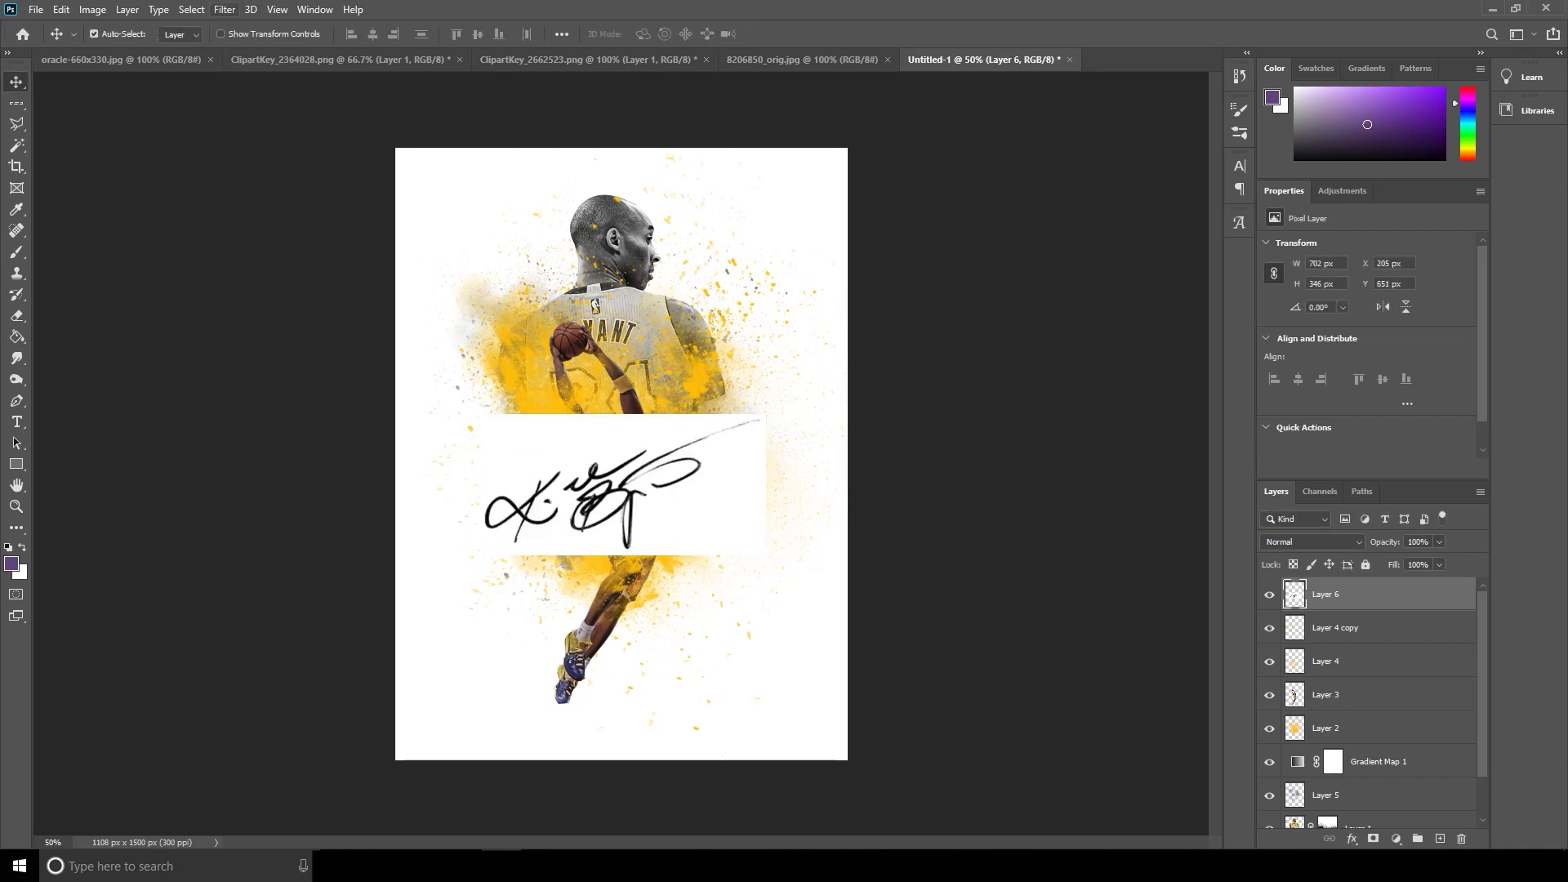
pyautogui.click(225, 9)
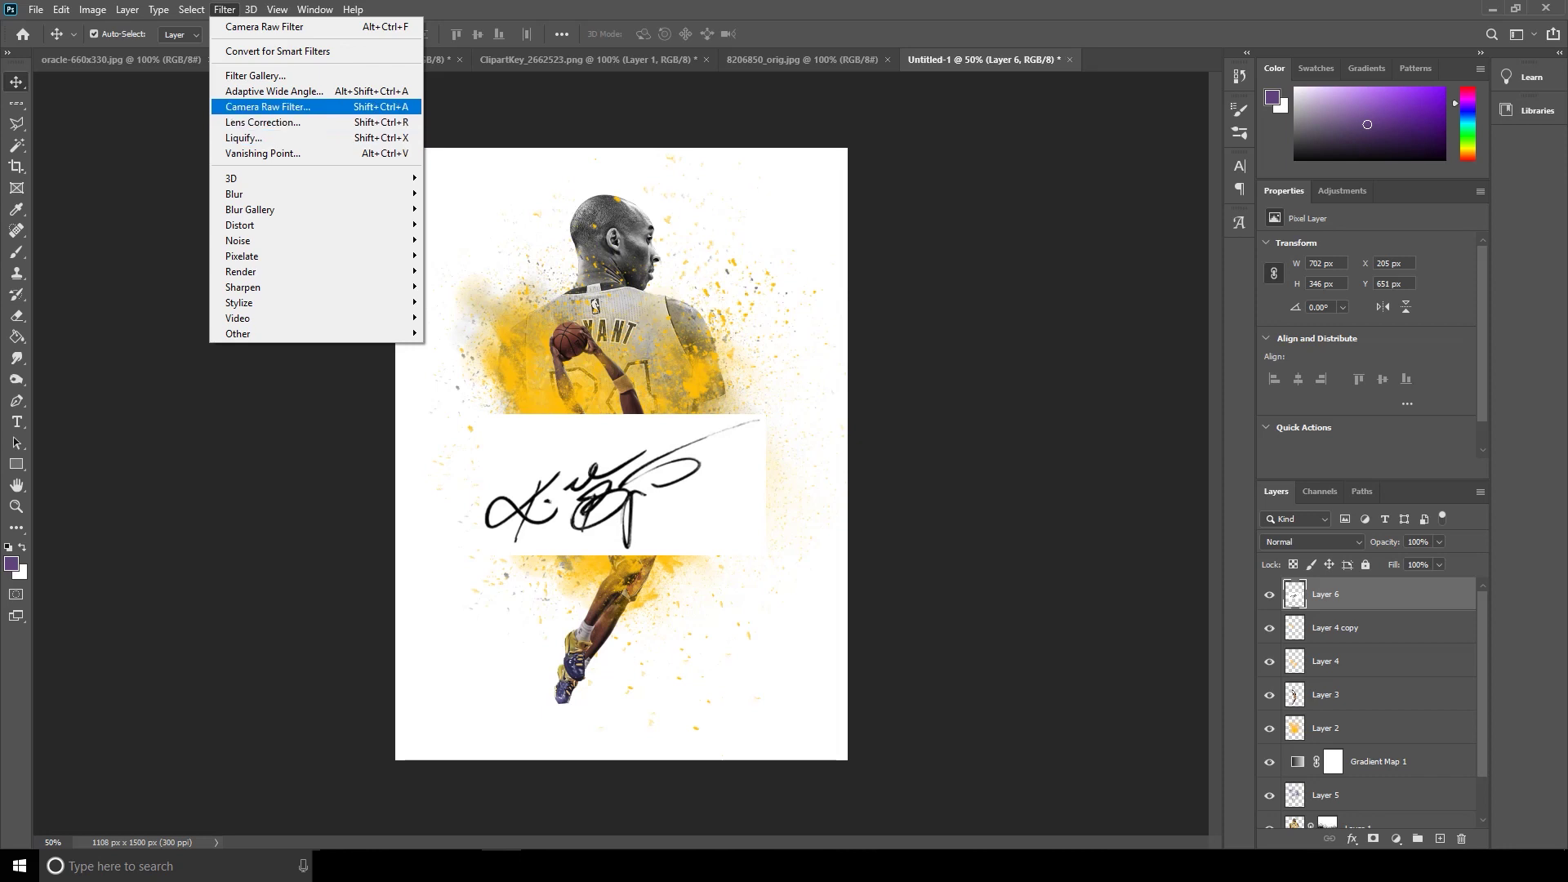
# - Apply Camera Raw Clarity +100 to the signature and preview the Linear Burn blend mode
pyautogui.click(268, 107)
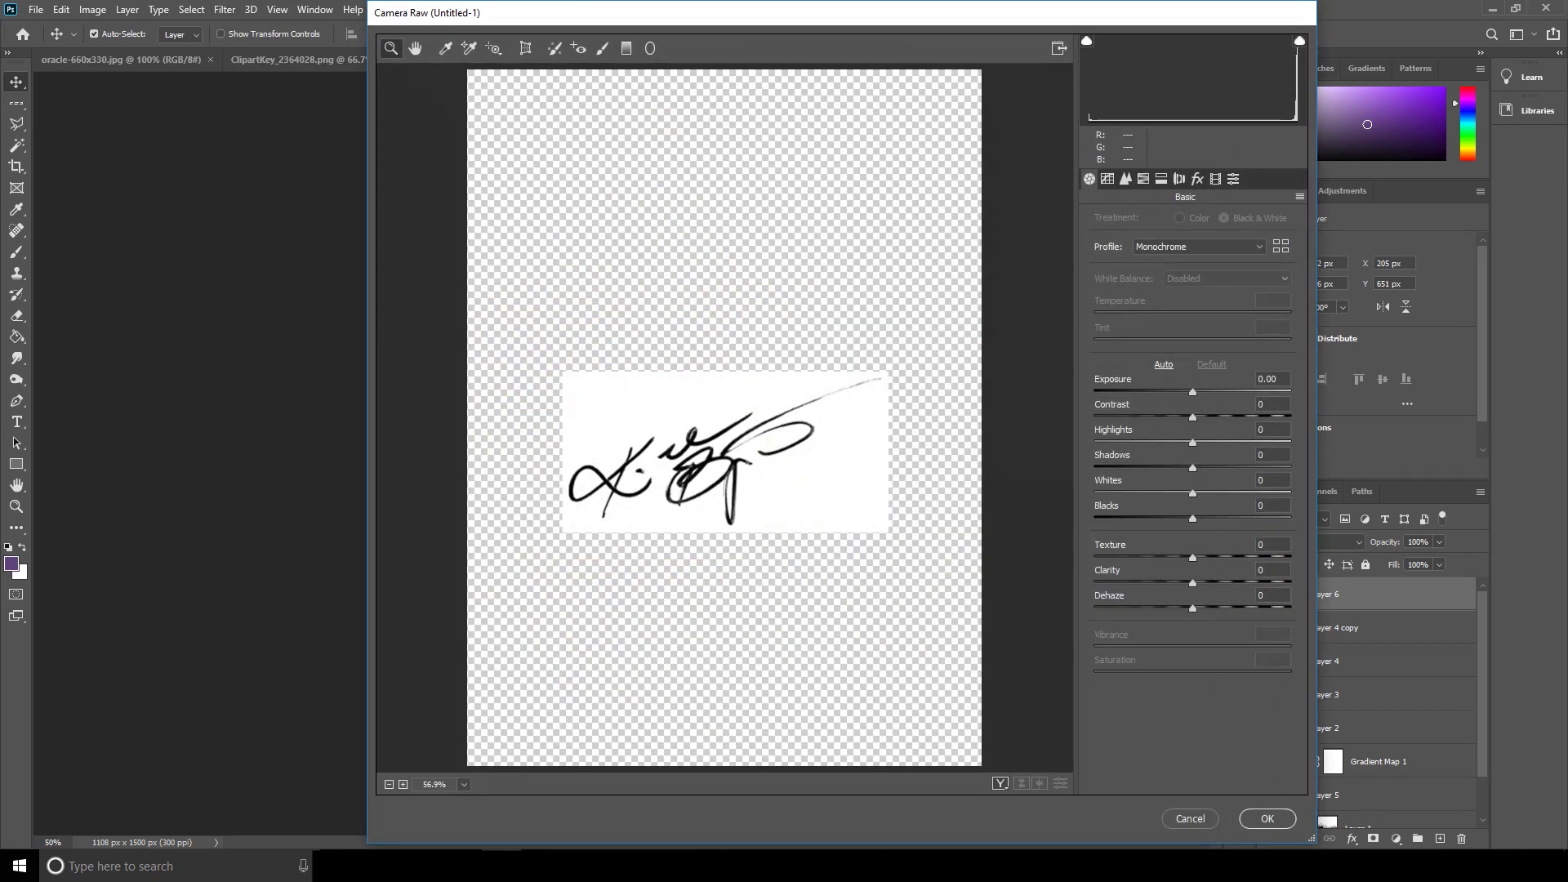
pyautogui.click(1272, 570)
pyautogui.write('100')
pyautogui.press('Return')
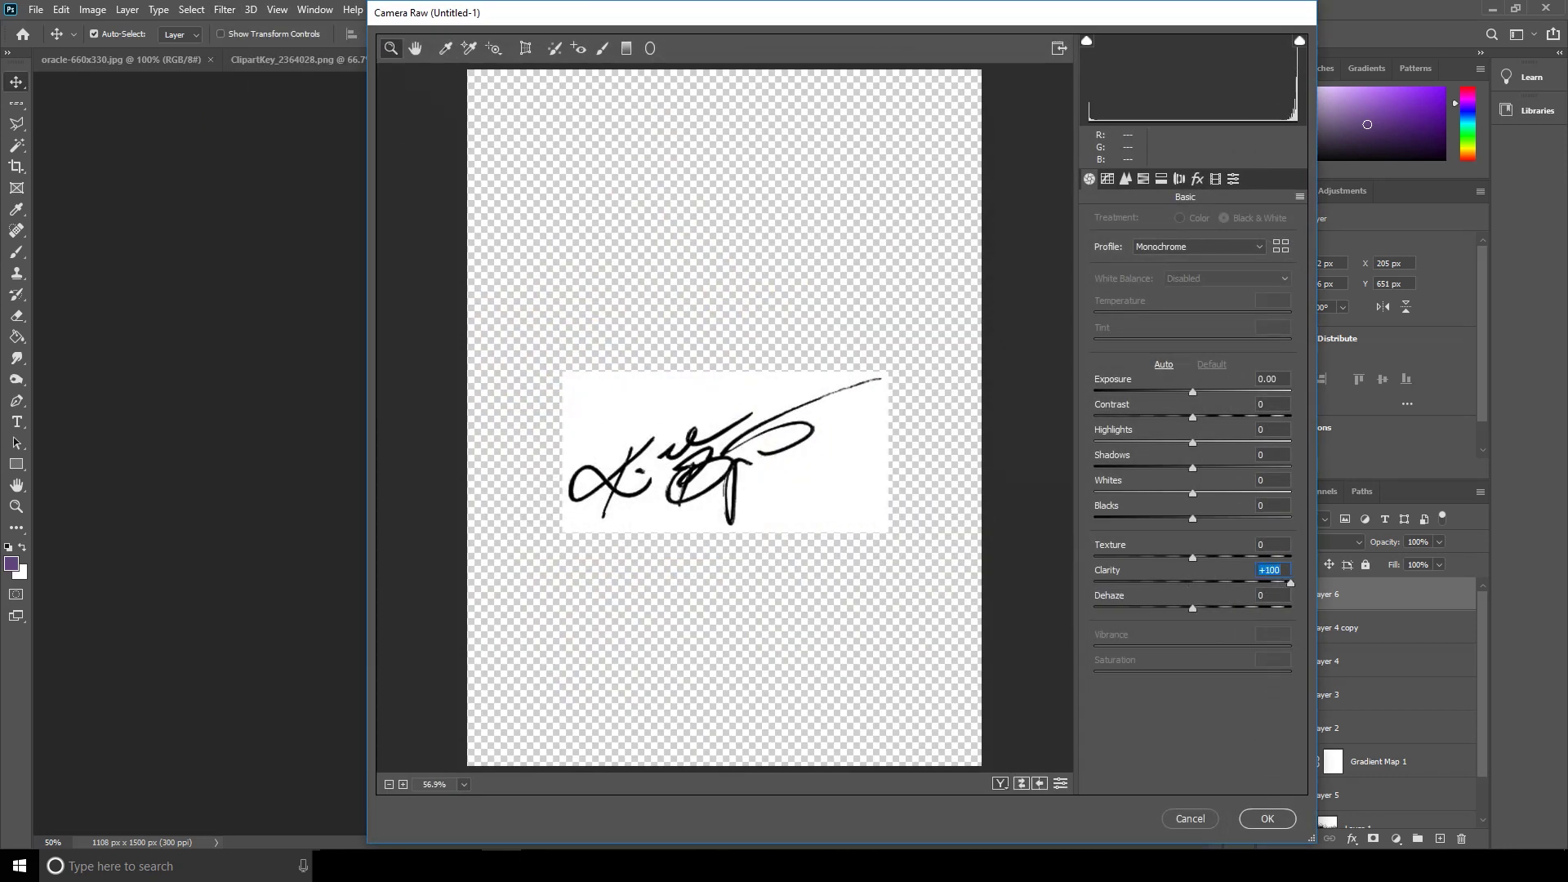
pyautogui.click(1267, 818)
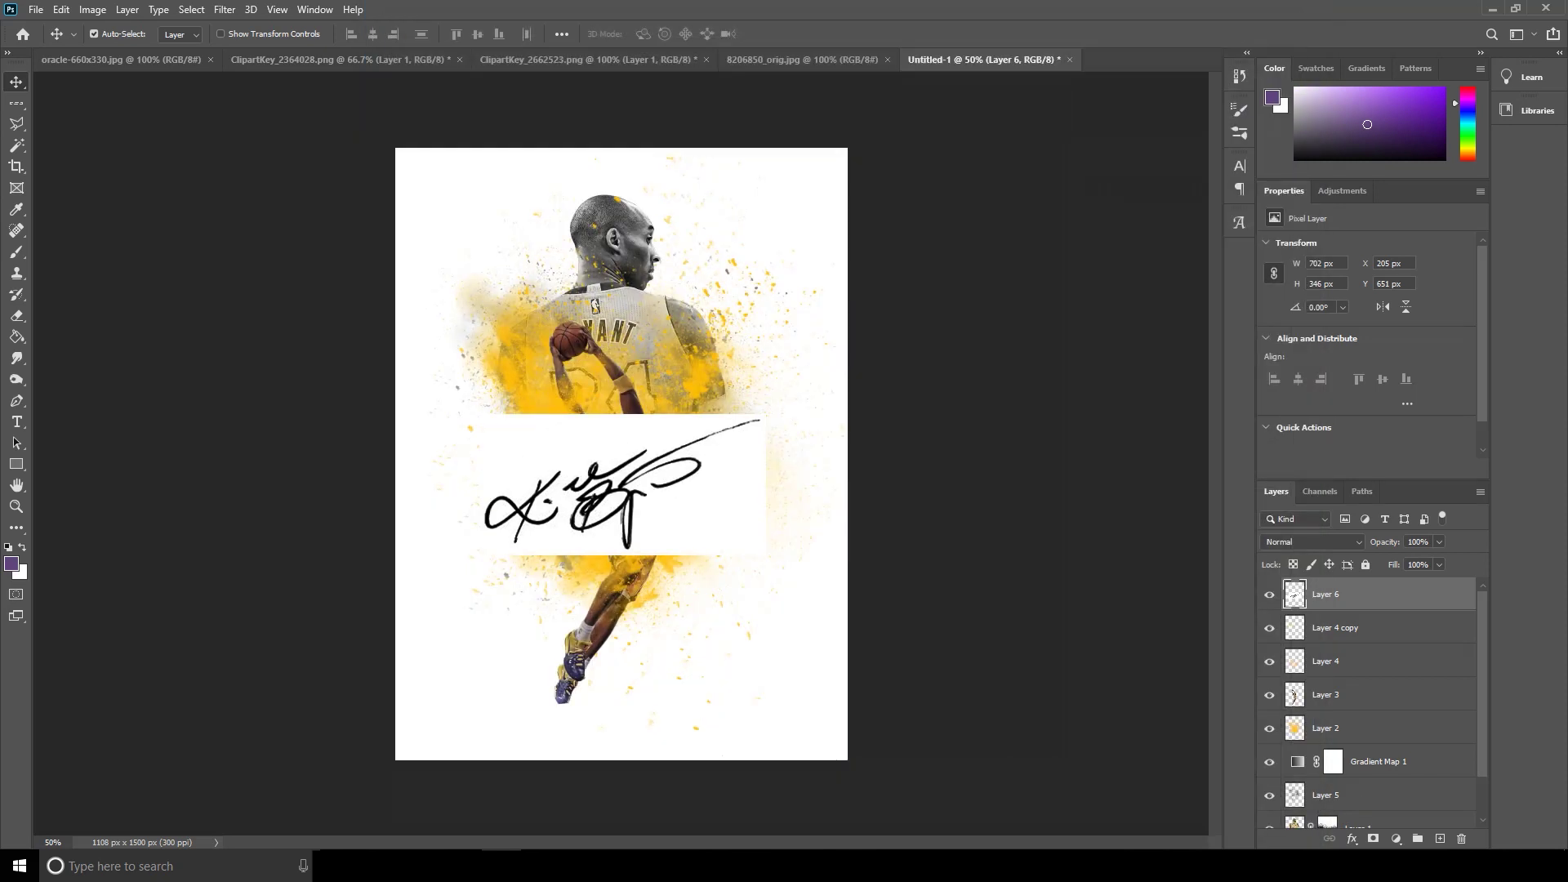
pyautogui.click(1311, 542)
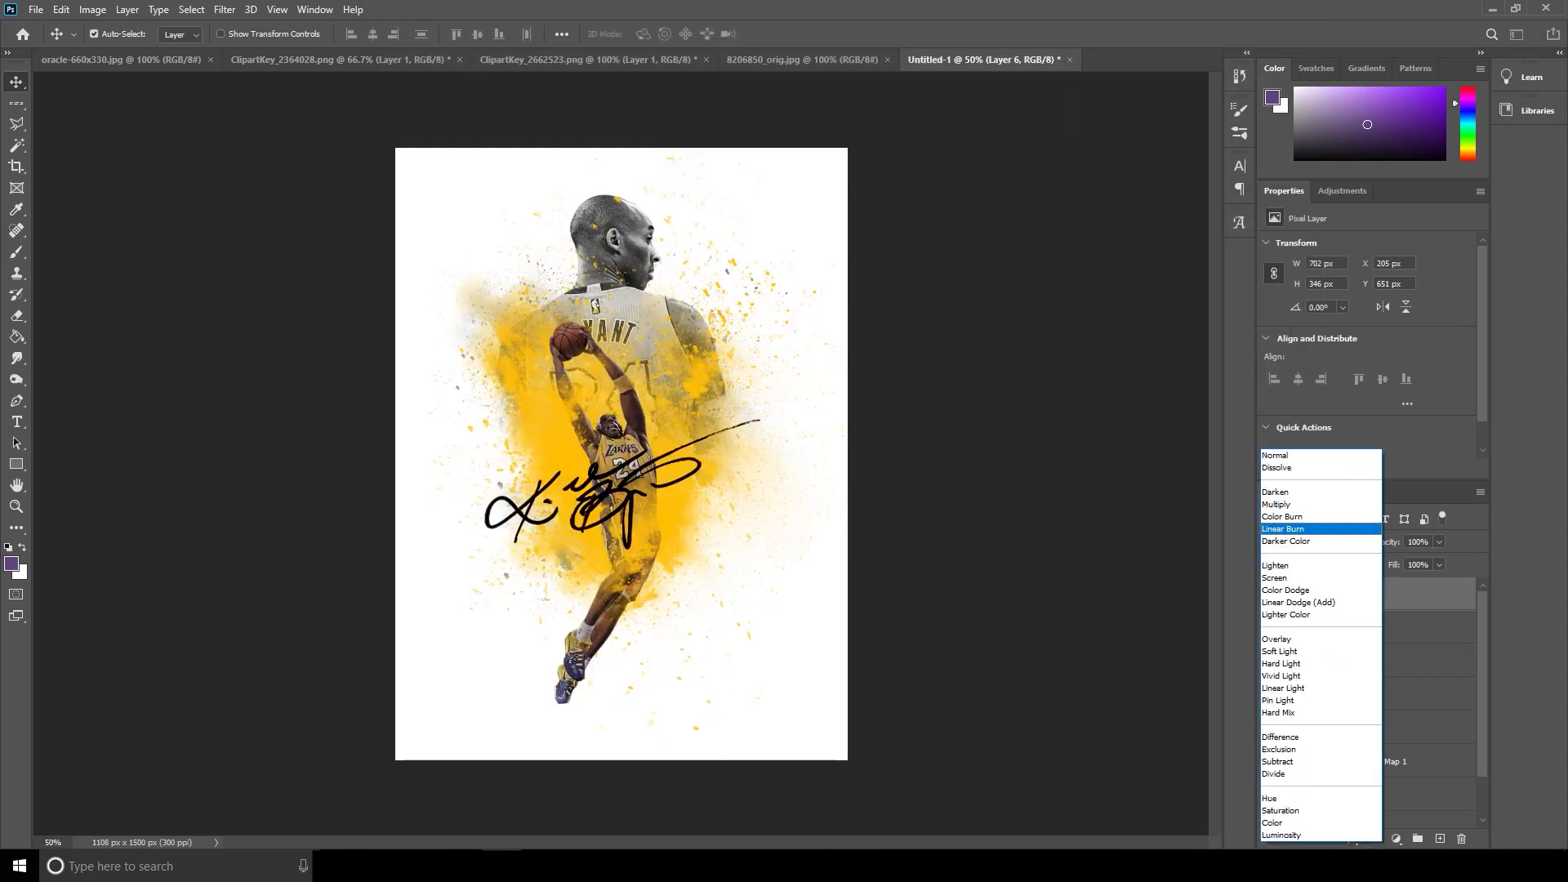
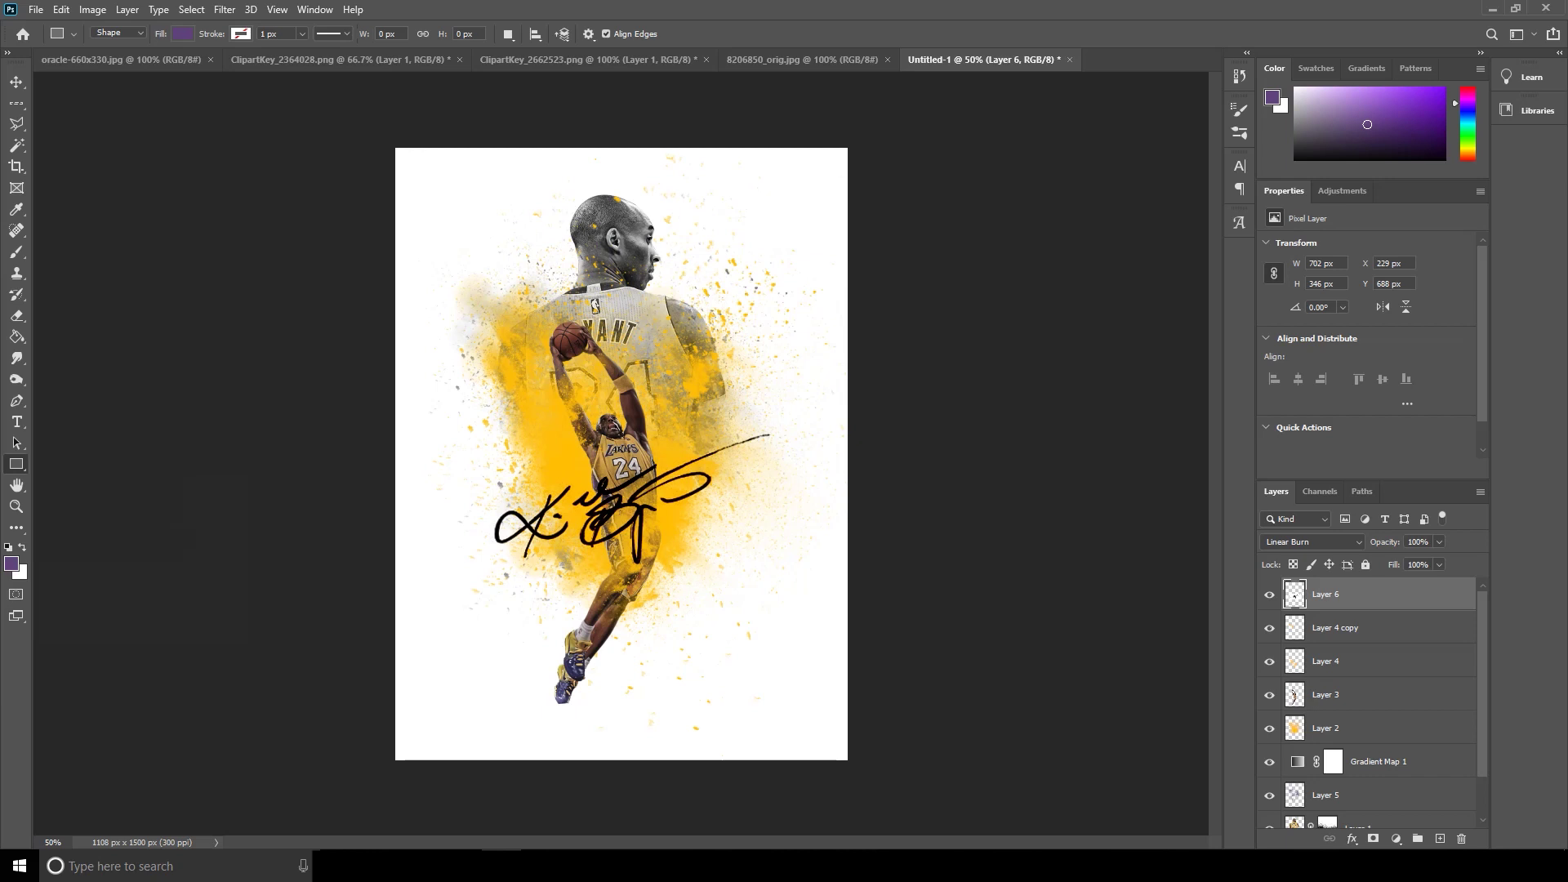
# - Open the foreground Color Picker from the toolbar swatch, currently purple 61417e
pyautogui.click(11, 564)
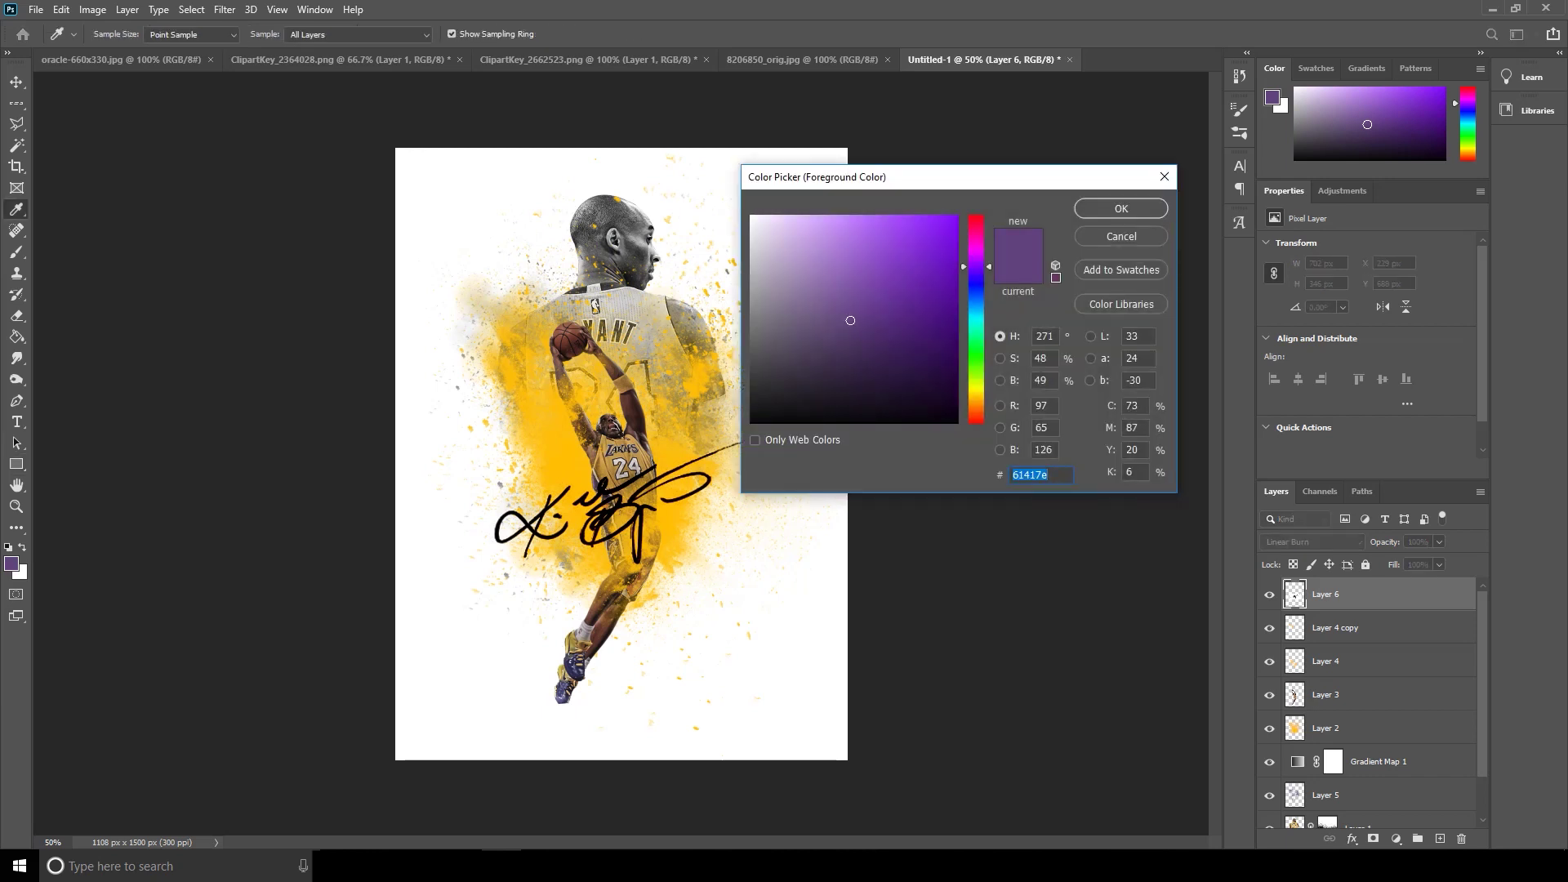
# - Set the foreground to yellow ffc000 and draw thin vertical yellow bars around the player
pyautogui.write('ffc000')
pyautogui.press('Return')
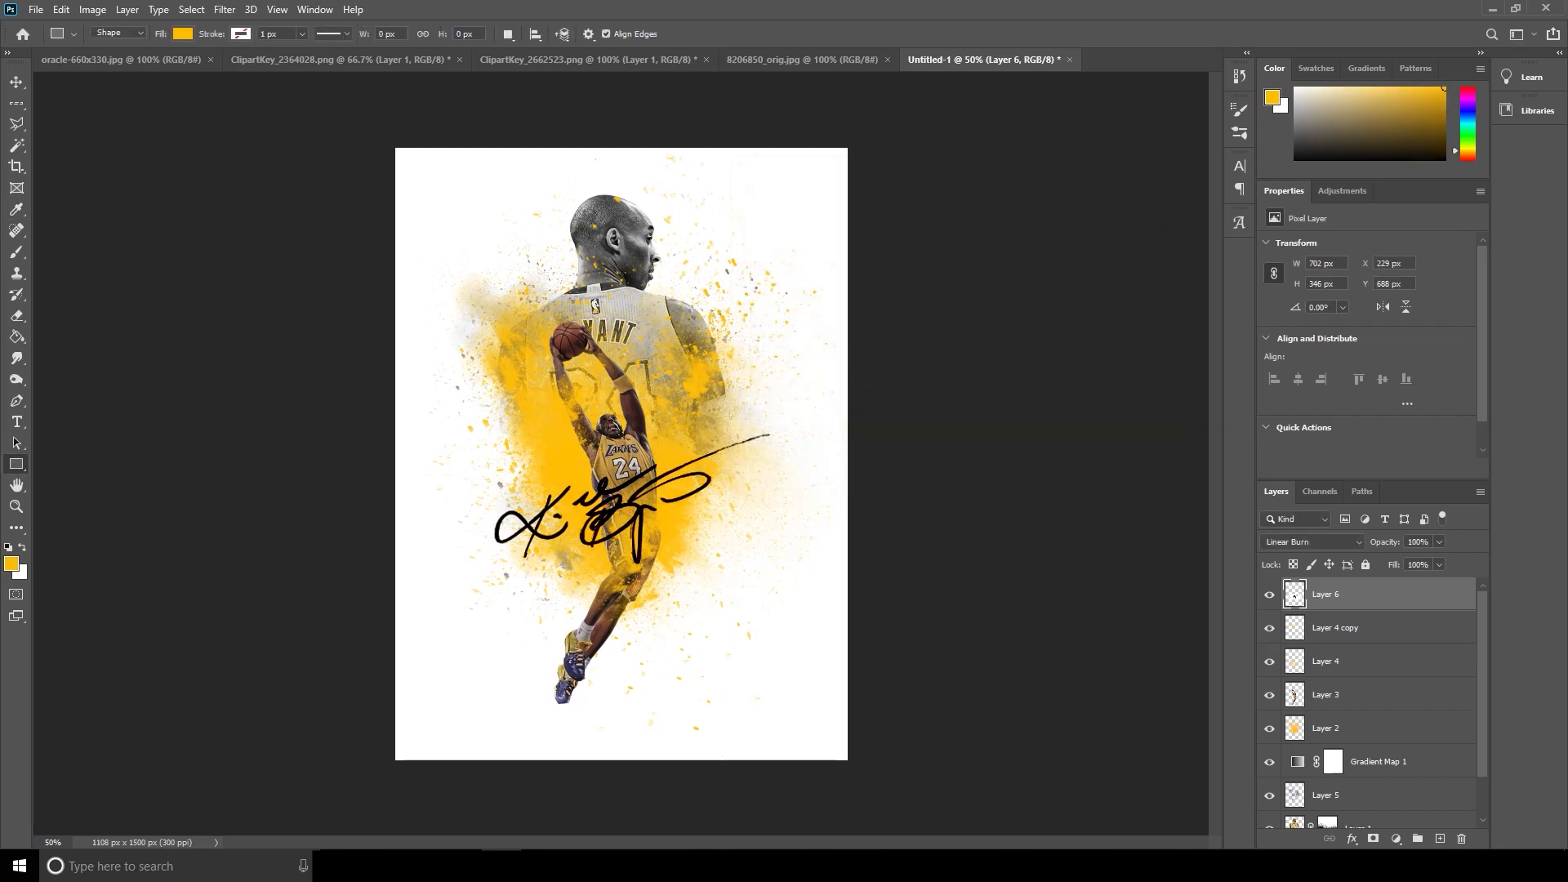
pyautogui.moveTo(720, 128); pyautogui.dragTo(726, 308)
pyautogui.moveTo(486, 132)
pyautogui.mouseDown()
pyautogui.moveTo(490, 343)
pyautogui.moveTo(488, 254)
pyautogui.mouseUp()
pyautogui.moveTo(453, 286); pyautogui.dragTo(454, 425)
pyautogui.moveTo(487, 313); pyautogui.dragTo(487, 327)
pyautogui.moveTo(743, 342); pyautogui.dragTo(744, 552)
pyautogui.moveTo(773, 500); pyautogui.dragTo(777, 527)
pyautogui.moveTo(773, 561); pyautogui.dragTo(777, 637)
pyautogui.moveTo(687, 603)
pyautogui.mouseDown()
pyautogui.moveTo(693, 764)
pyautogui.moveTo(762, 763)
pyautogui.mouseUp()
# - Add more yellow bars, small rectangles and squares, plus a large bar at top left
pyautogui.moveTo(488, 743); pyautogui.dragTo(499, 764)
pyautogui.moveTo(543, 752); pyautogui.dragTo(548, 764)
pyautogui.moveTo(434, 551); pyautogui.dragTo(437, 609)
pyautogui.moveTo(762, 129); pyautogui.dragTo(781, 216)
pyautogui.moveTo(412, 106); pyautogui.dragTo(484, 321)
pyautogui.moveTo(789, 458); pyautogui.dragTo(794, 472)
pyautogui.moveTo(468, 459); pyautogui.dragTo(487, 479)
pyautogui.moveTo(763, 294); pyautogui.dragTo(767, 309)
pyautogui.moveTo(534, 226); pyautogui.dragTo(538, 231)
pyautogui.moveTo(670, 194); pyautogui.dragTo(672, 215)
pyautogui.moveTo(680, 245); pyautogui.dragTo(688, 254)
pyautogui.click(822, 453)
pyautogui.moveTo(814, 426); pyautogui.dragTo(885, 616)
pyautogui.press('Escape')
# - Add a '25' text layer near the top and colour it black (000000)
pyautogui.press('t')
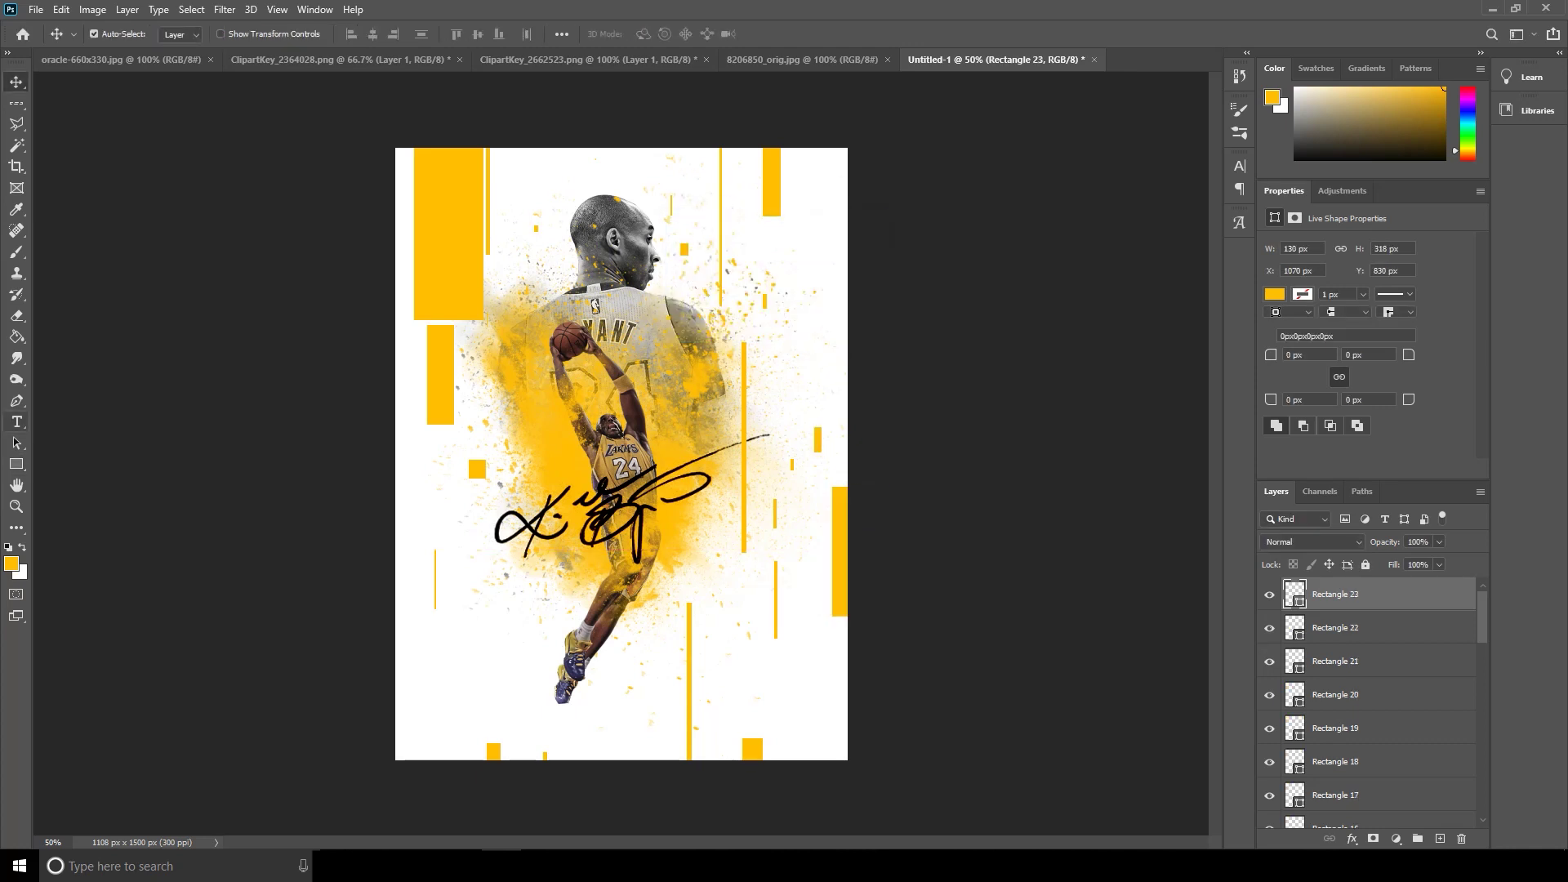
pyautogui.click(566, 196)
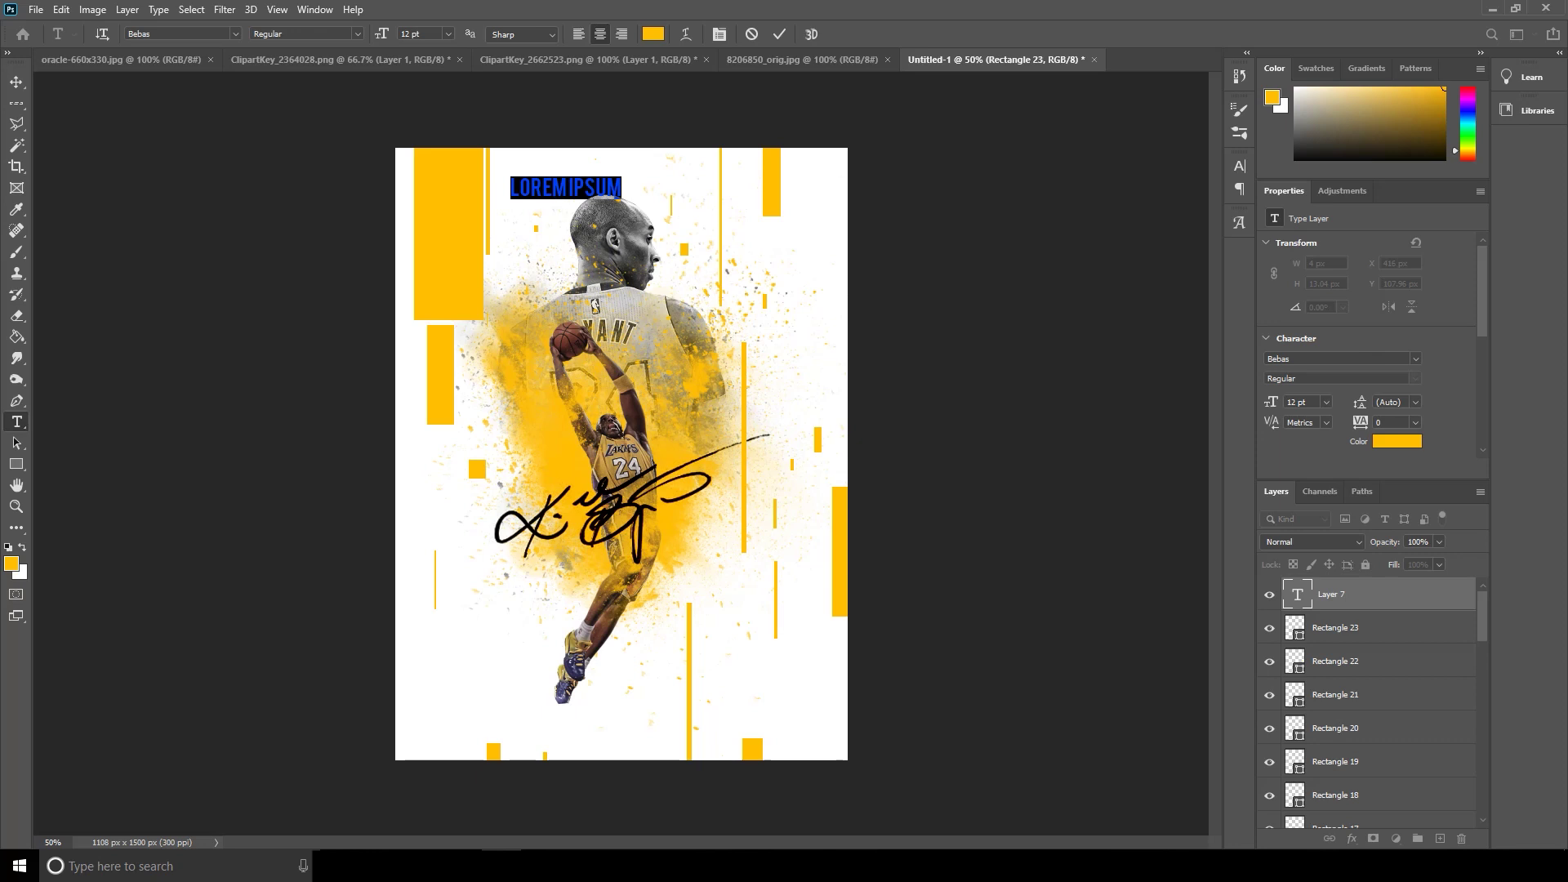
pyautogui.write('25')
pyautogui.hotkey('ctrl', 'Return')
pyautogui.press('v')
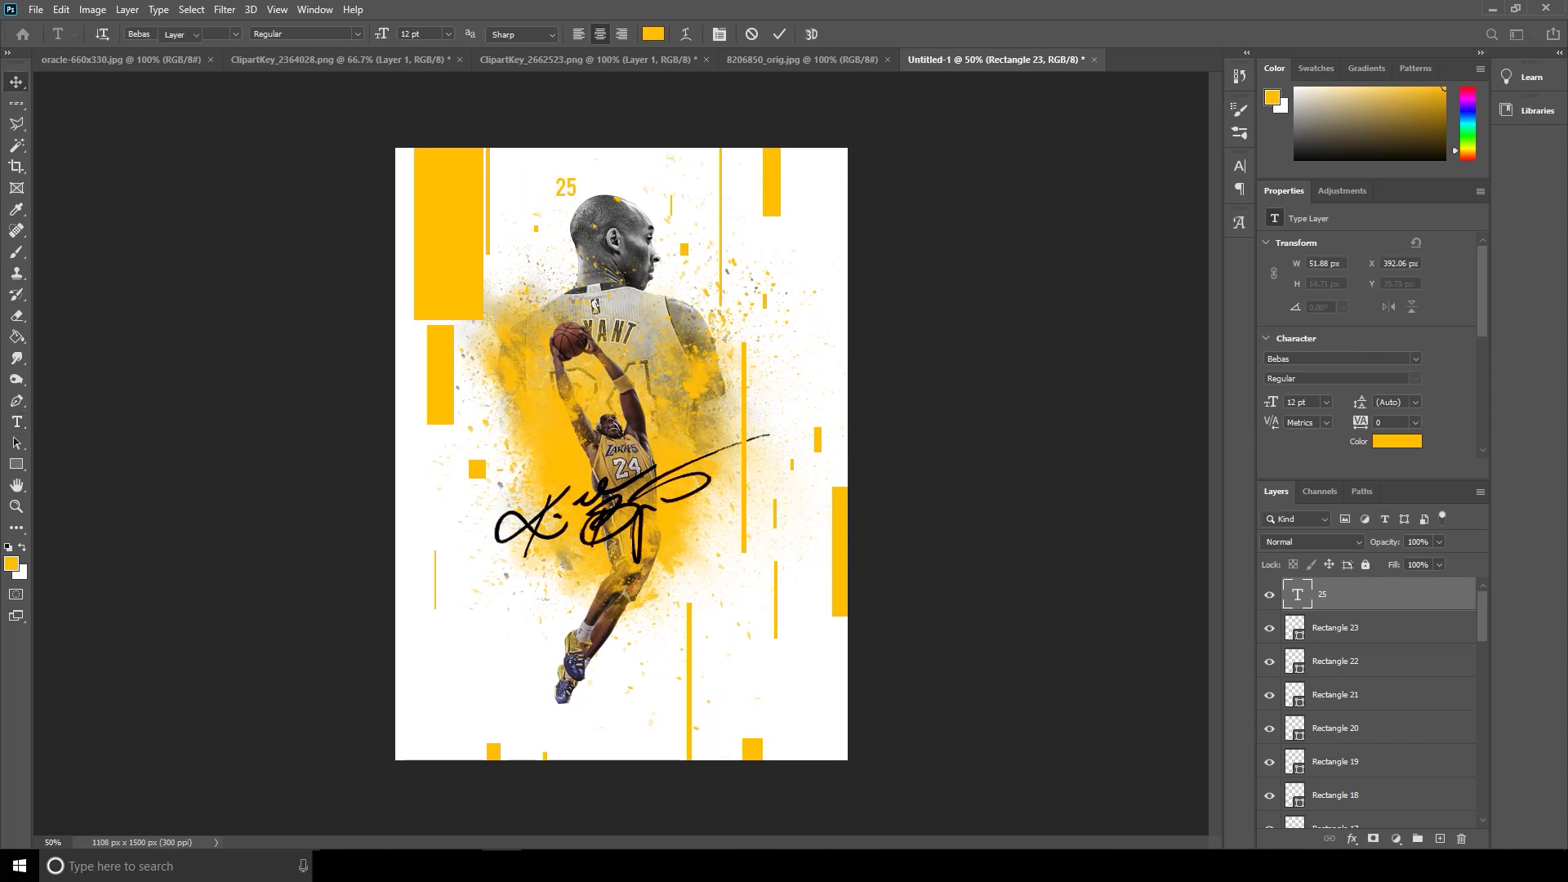
pyautogui.press('Return')
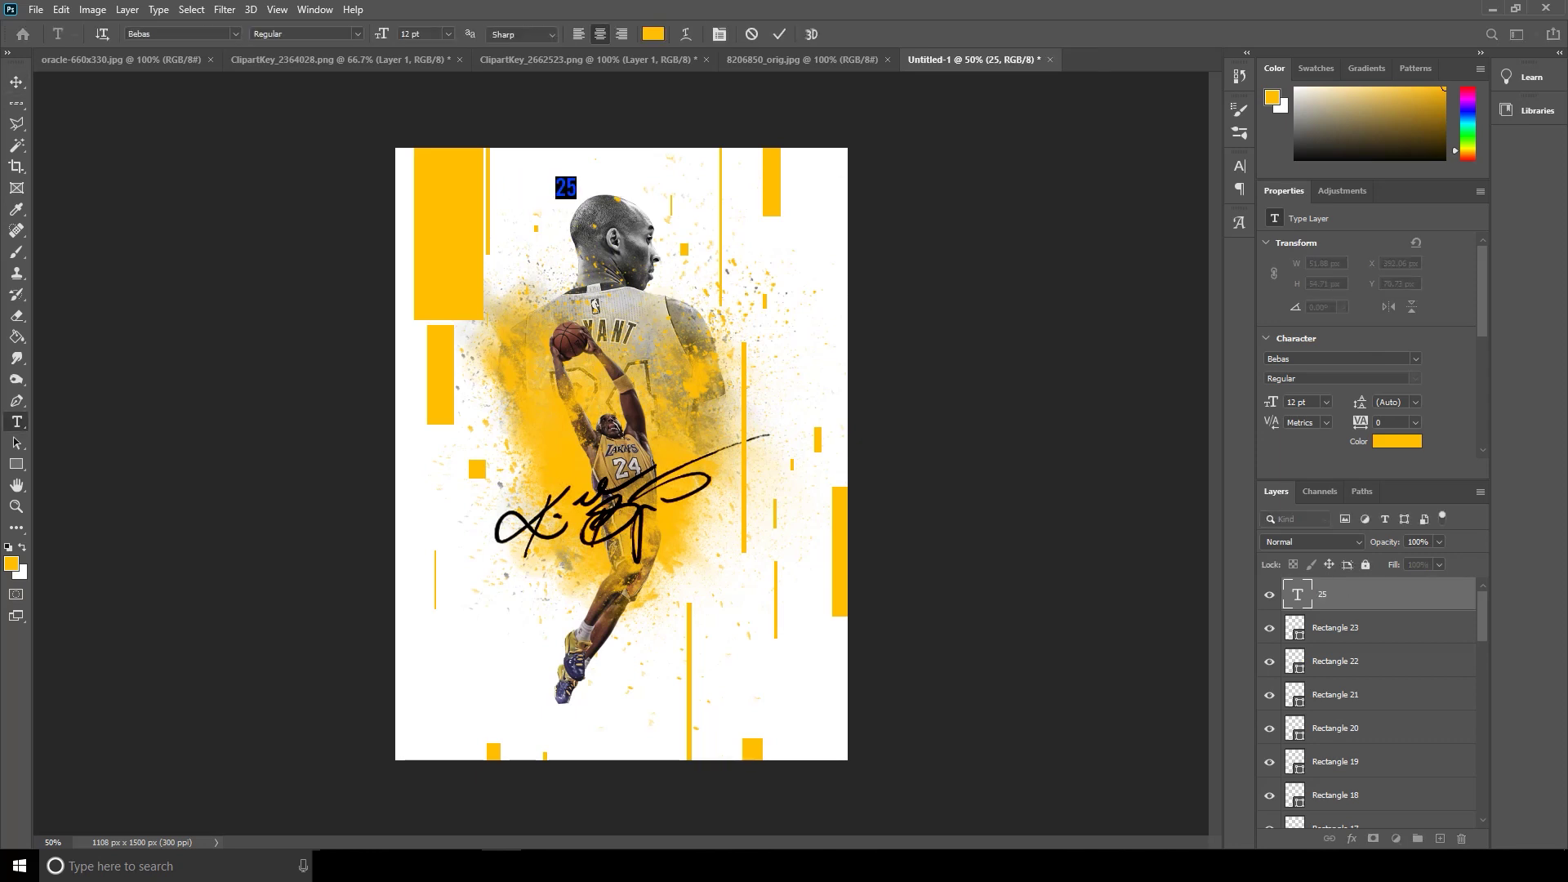
pyautogui.click(654, 33)
pyautogui.write('000000')
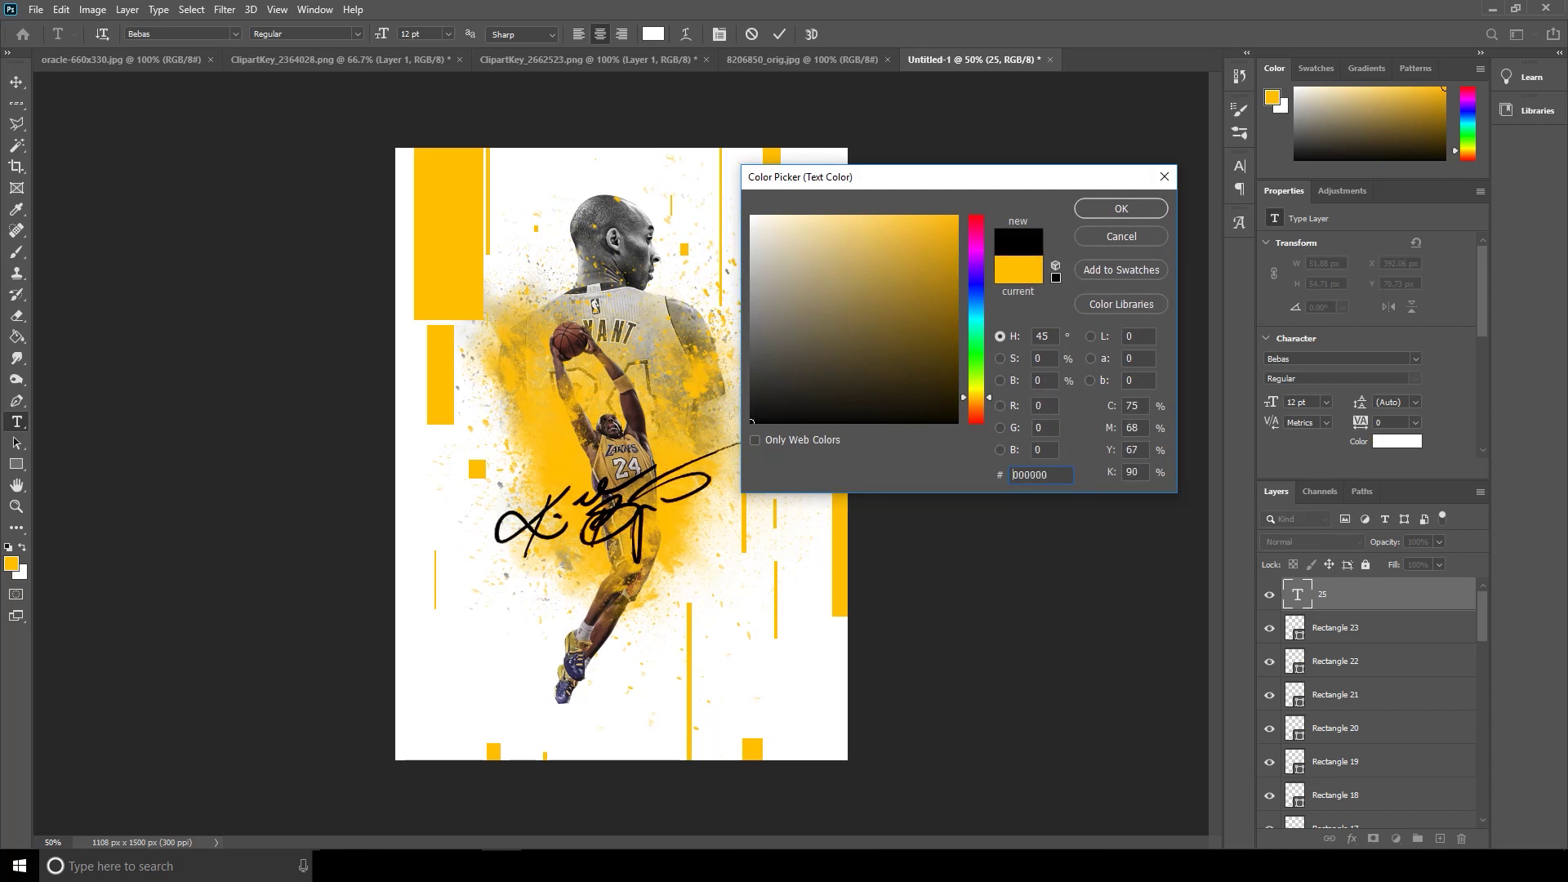
pyautogui.press('Return')
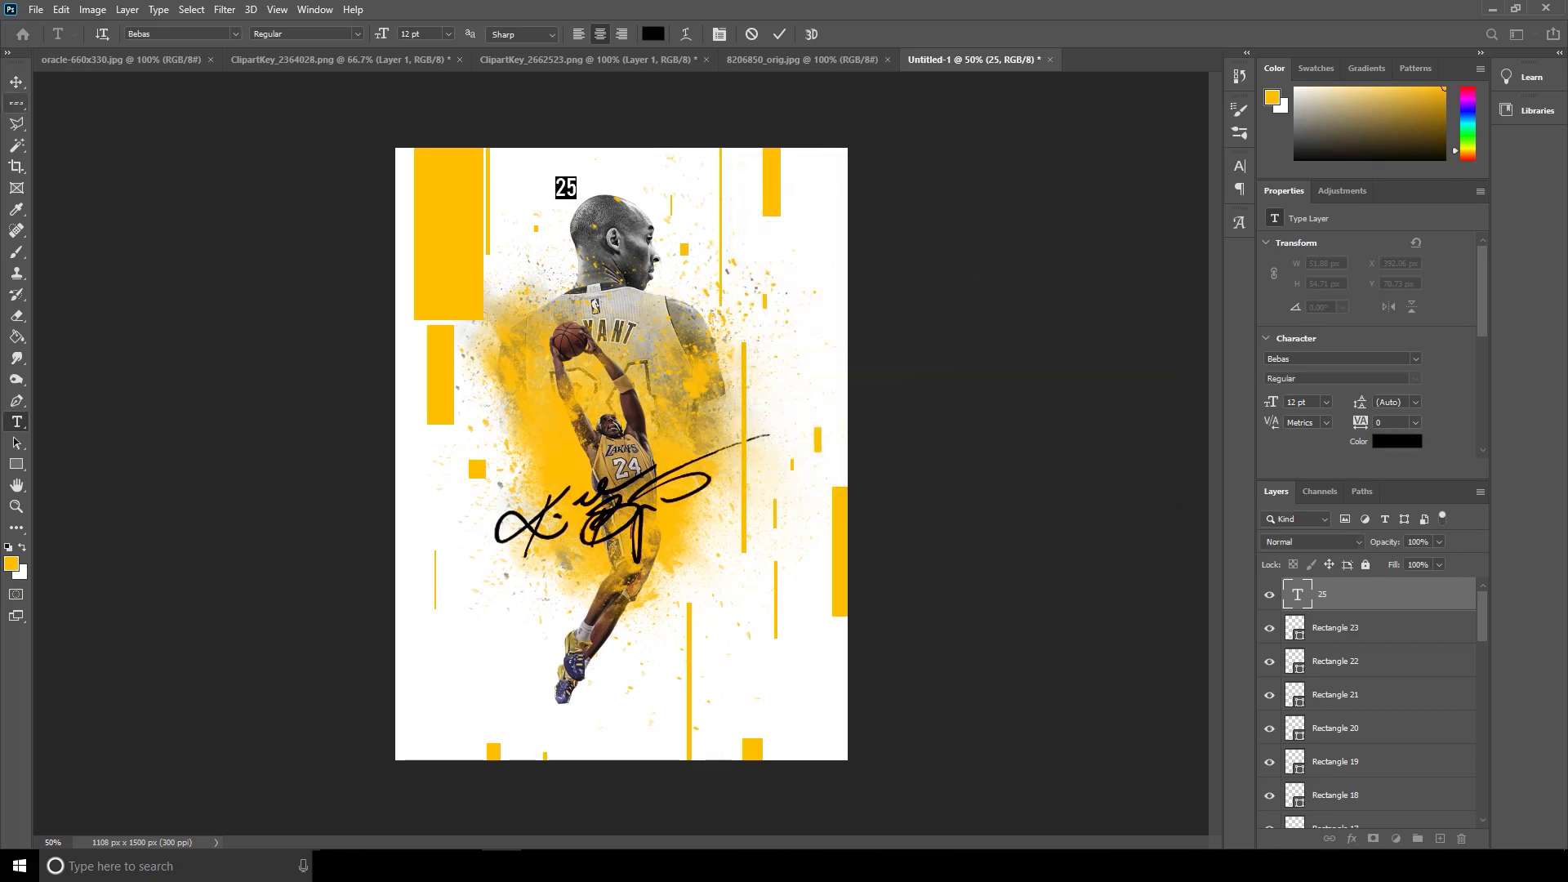
# - Move the 25 onto the top-left yellow bar and enlarge it with Free Transform
pyautogui.click(16, 82)
pyautogui.moveTo(565, 187); pyautogui.dragTo(448, 203)
pyautogui.click(62, 9)
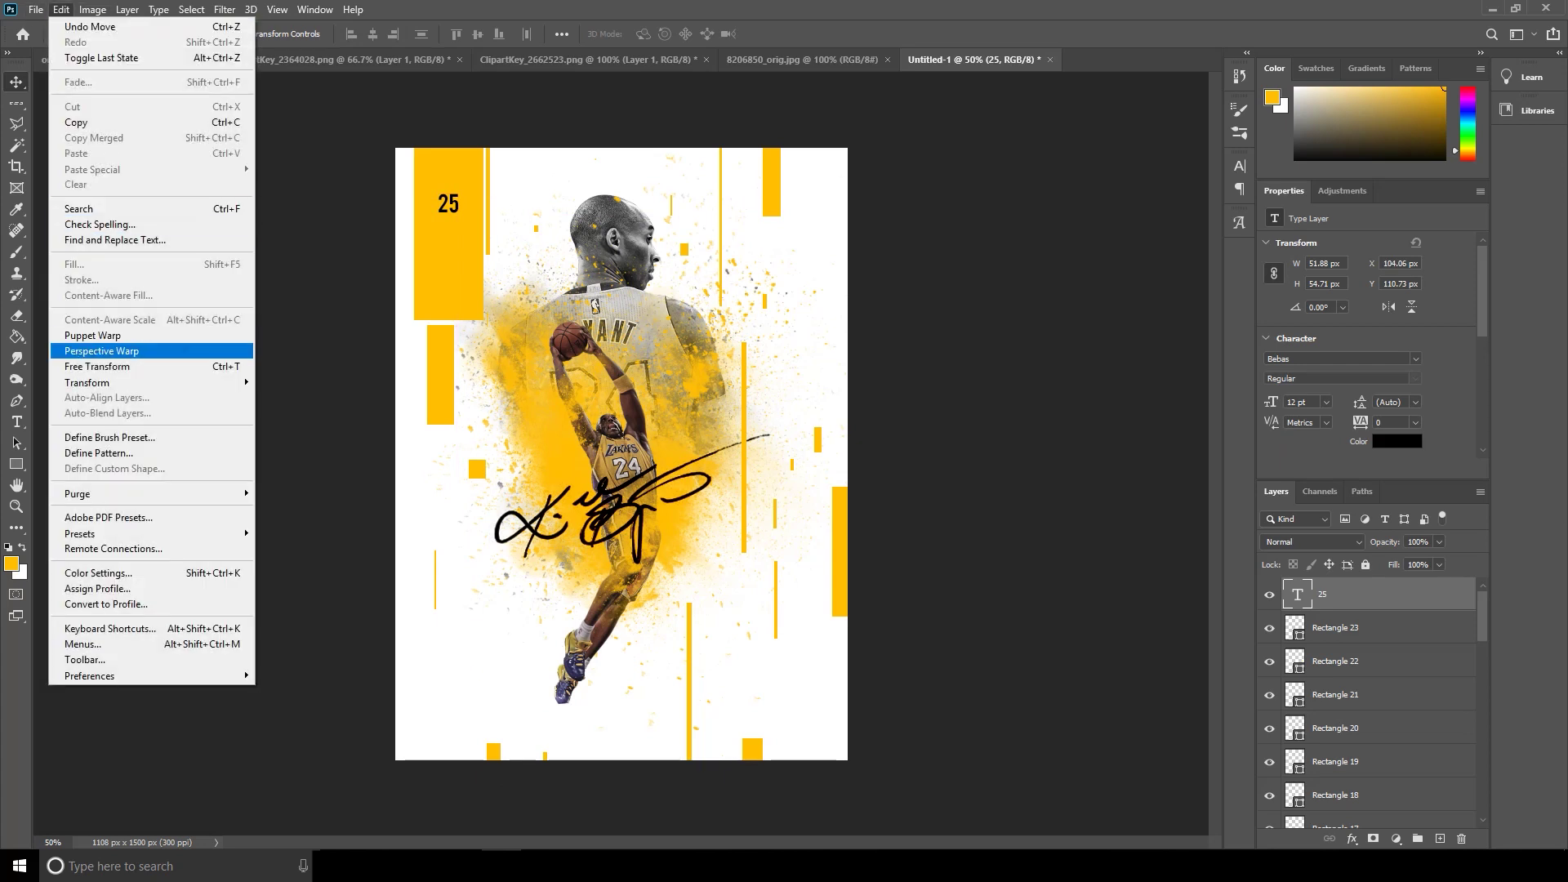
pyautogui.click(98, 366)
pyautogui.moveTo(461, 217)
pyautogui.mouseDown()
pyautogui.moveTo(482, 238)
pyautogui.moveTo(451, 209)
pyautogui.mouseUp()
pyautogui.press('Return')
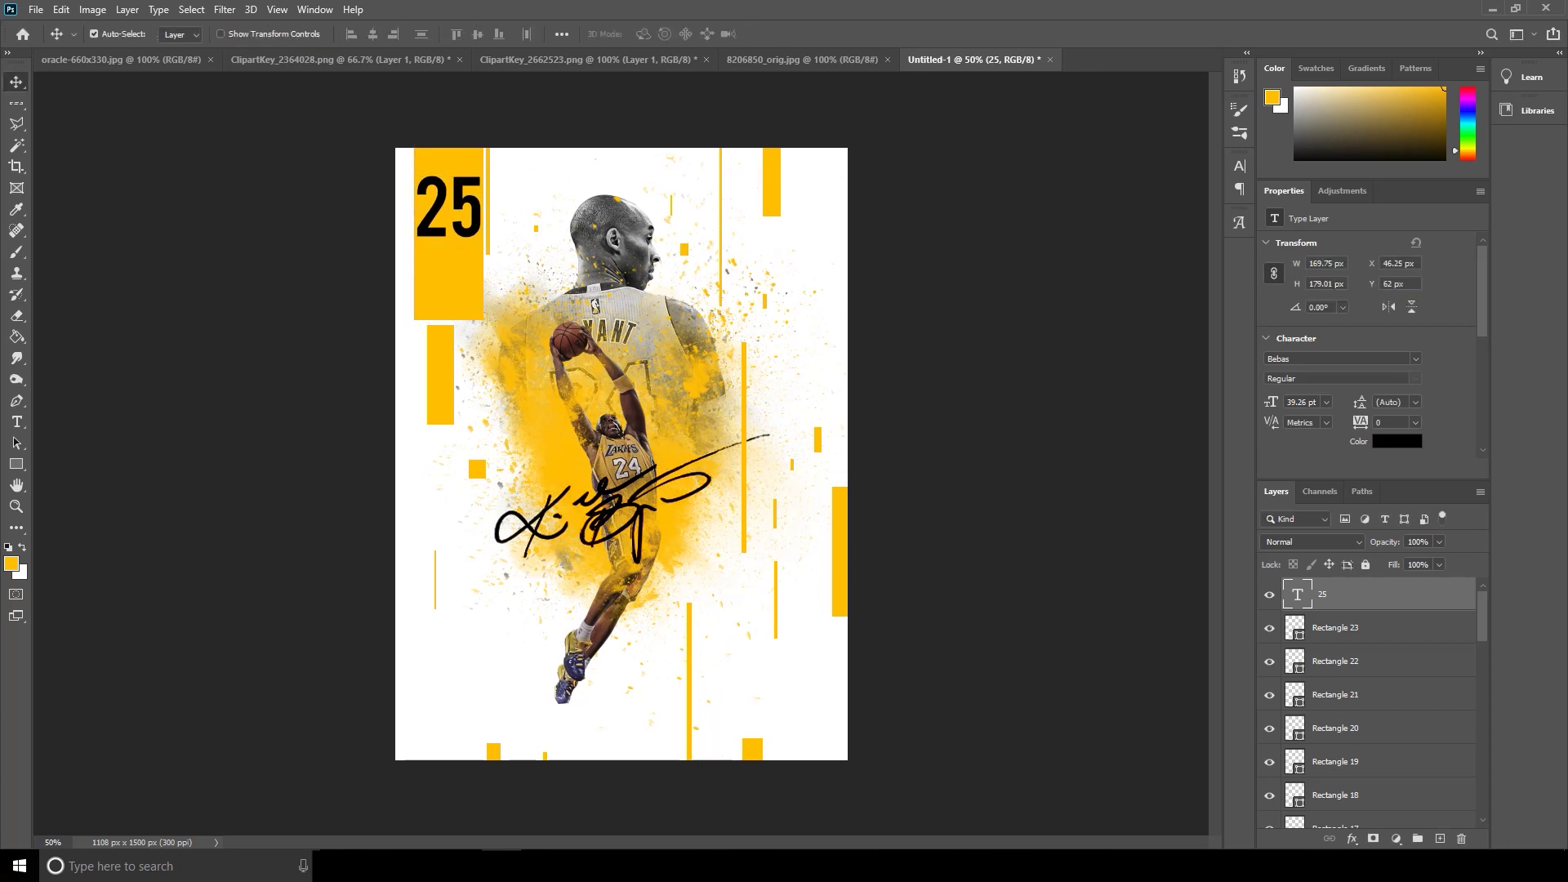
# - Set the 25 in OLD SPORT 01 COLLEGE NCV and shrink it to about 78%
pyautogui.doubleClick(1298, 594)
pyautogui.click(235, 34)
pyautogui.press('Down')
pyautogui.press('Down')
pyautogui.press('Return')
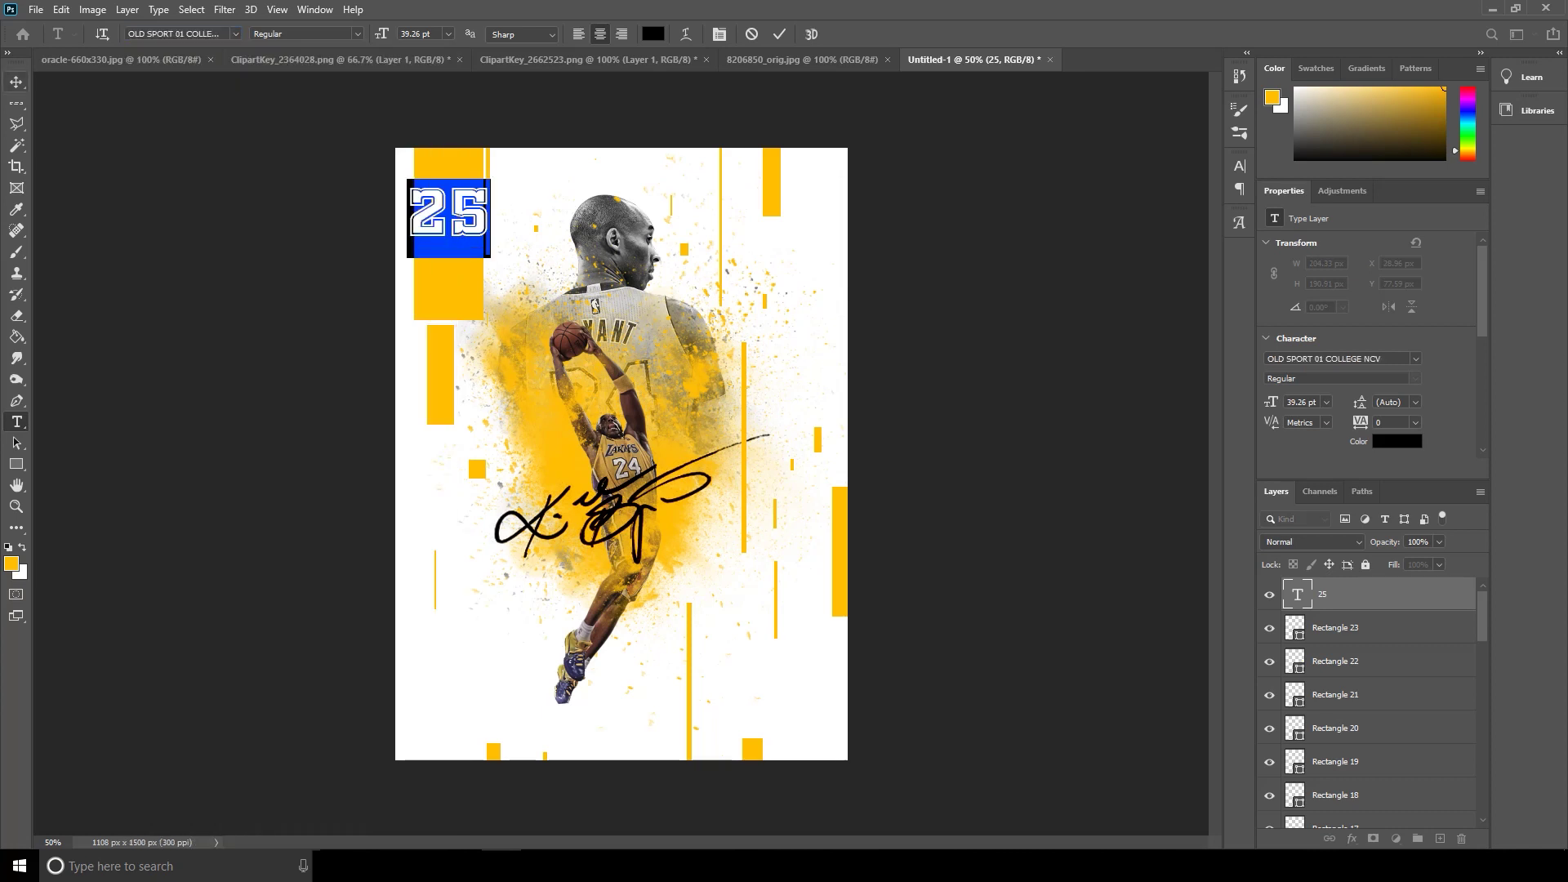
pyautogui.hotkey('ctrl', 'Return')
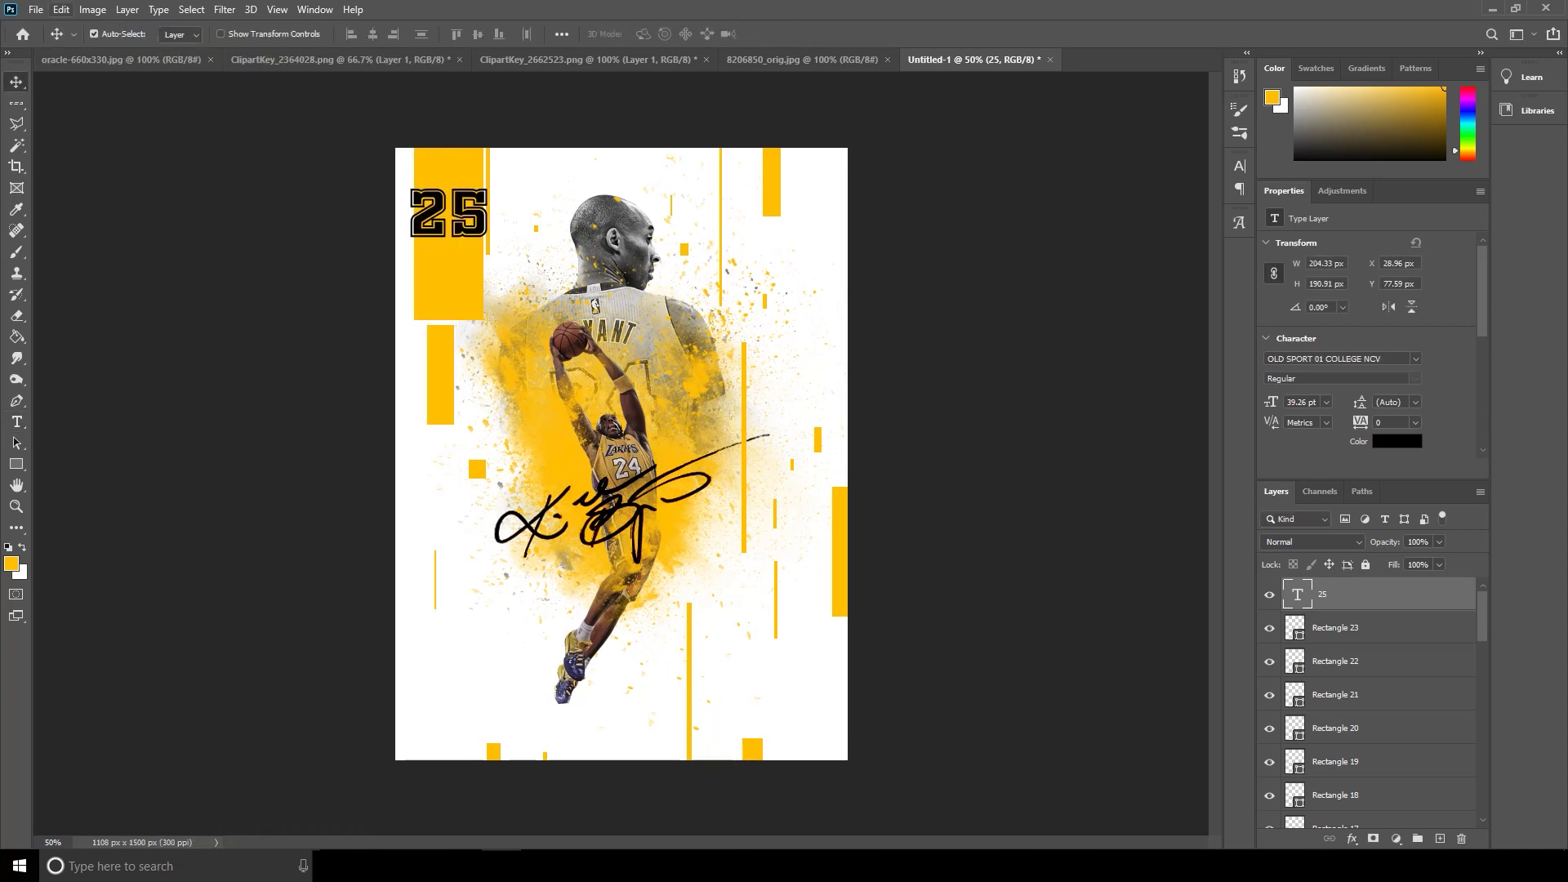
pyautogui.click(62, 9)
pyautogui.press('Return')
pyautogui.moveTo(490, 218); pyautogui.dragTo(481, 219)
pyautogui.press('Return')
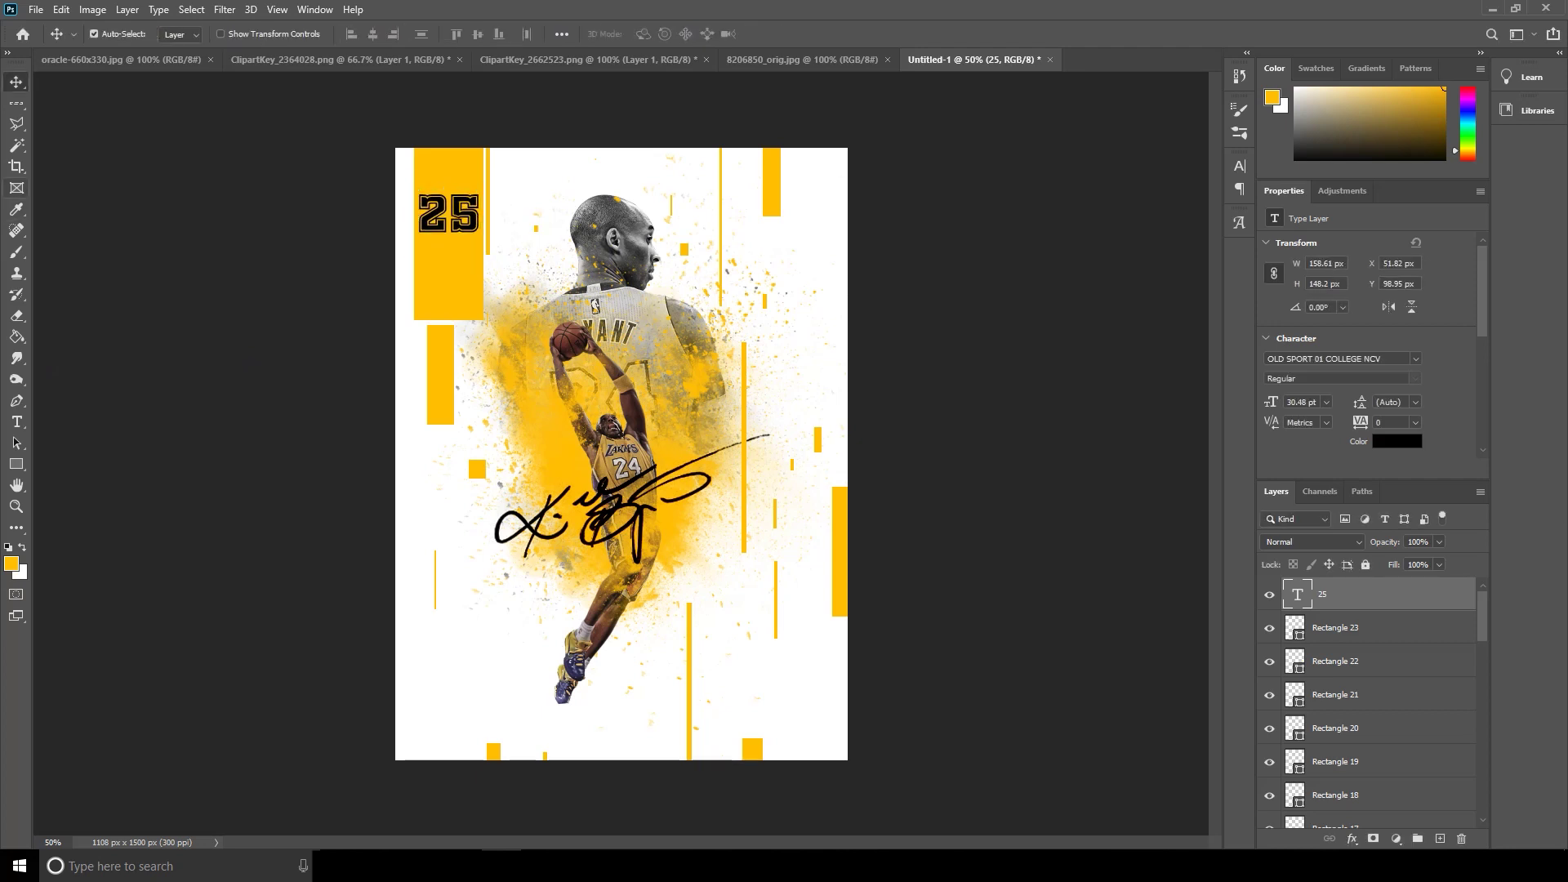
pyautogui.press('t')
pyautogui.click(455, 674)
# - Type KOBI, then enlarge it and place it beside the player's head
pyautogui.write('KOBI')
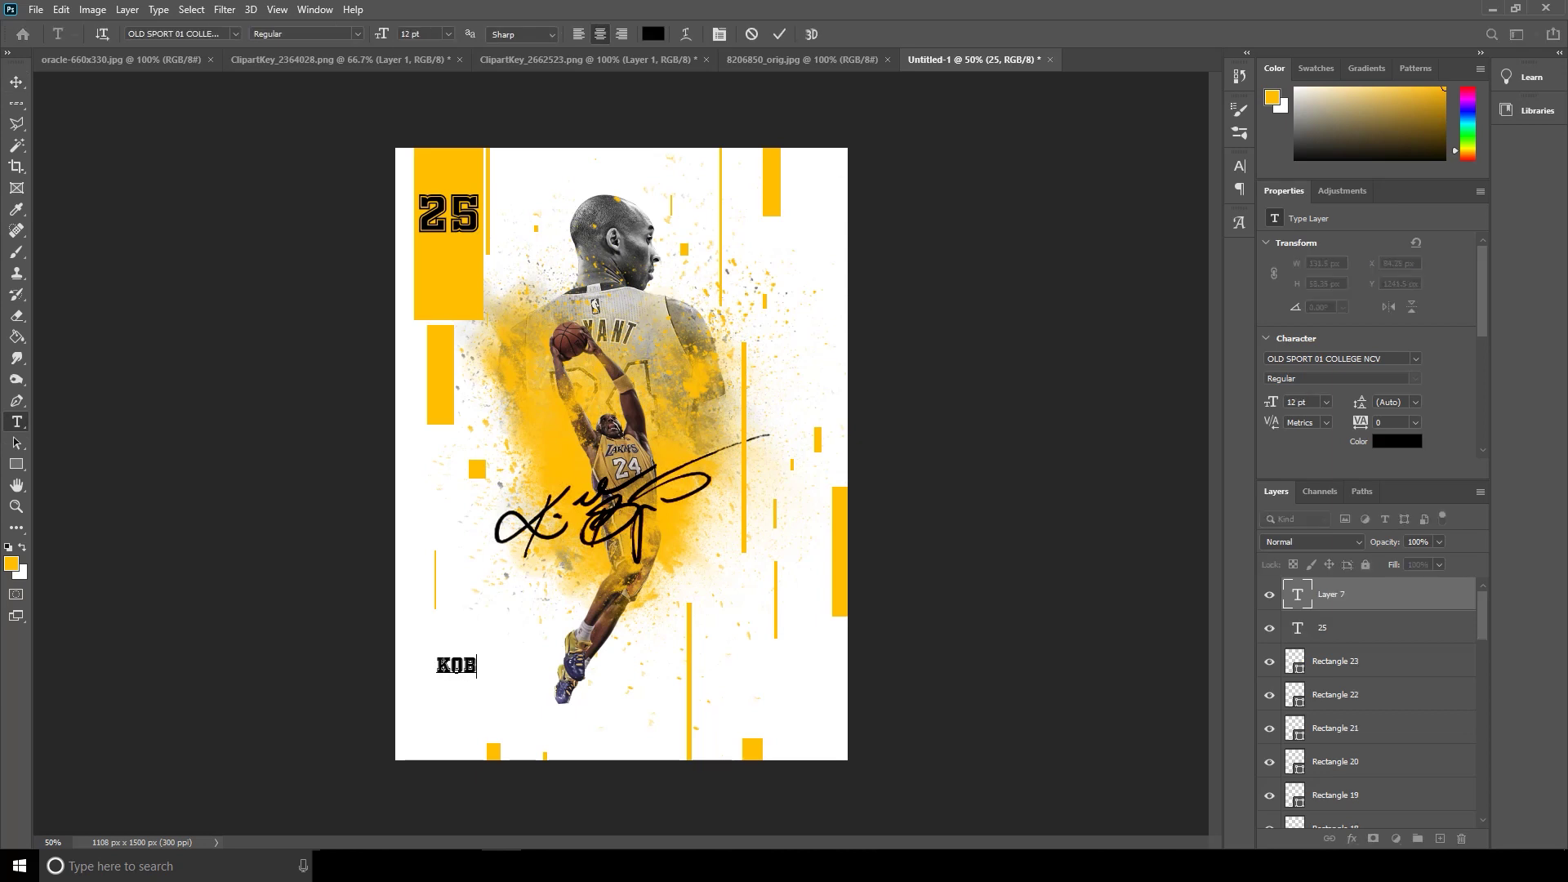
pyautogui.click(235, 34)
pyautogui.click(202, 516)
pyautogui.hotkey('ctrl', 't')
pyautogui.moveTo(482, 678); pyautogui.dragTo(852, 294)
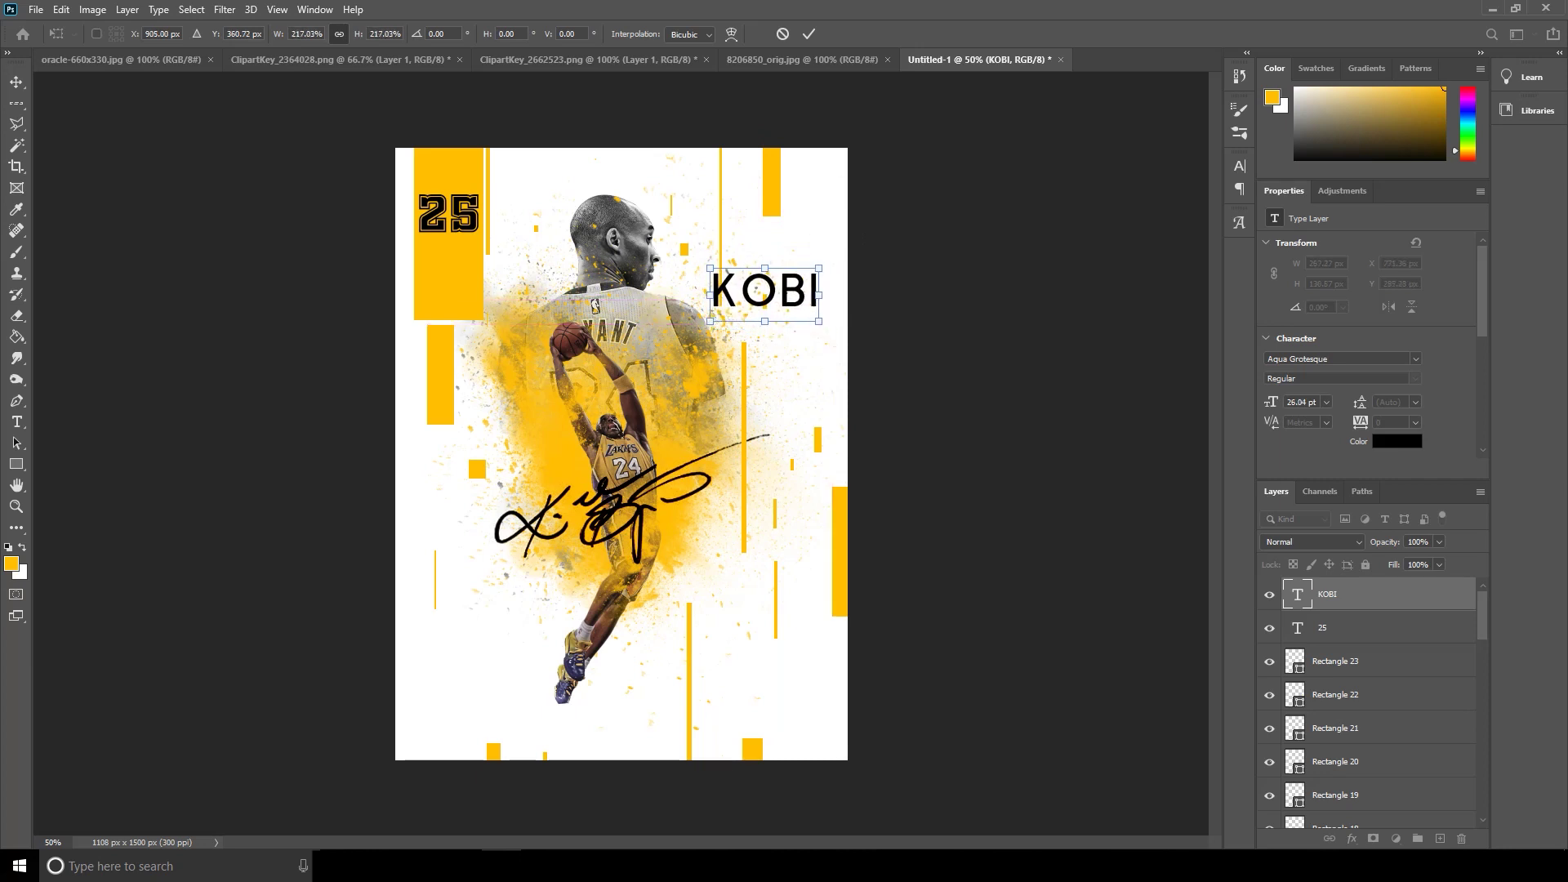
pyautogui.press('Return')
pyautogui.moveTo(758, 292); pyautogui.dragTo(765, 317)
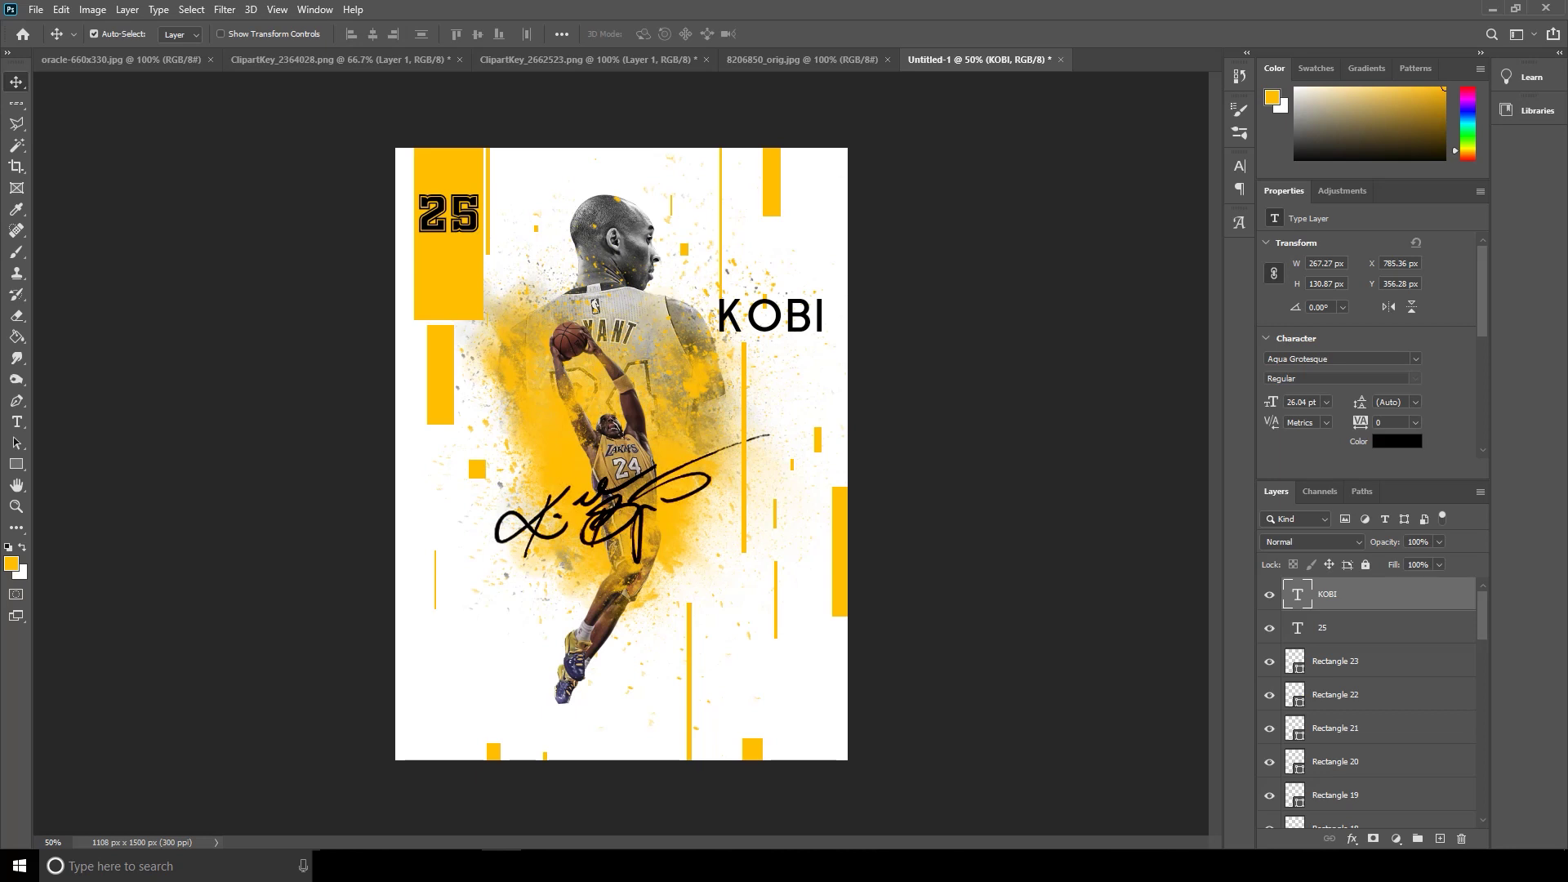
# - Recolour the KOBI text grey (727272)
pyautogui.press('Return')
pyautogui.click(652, 34)
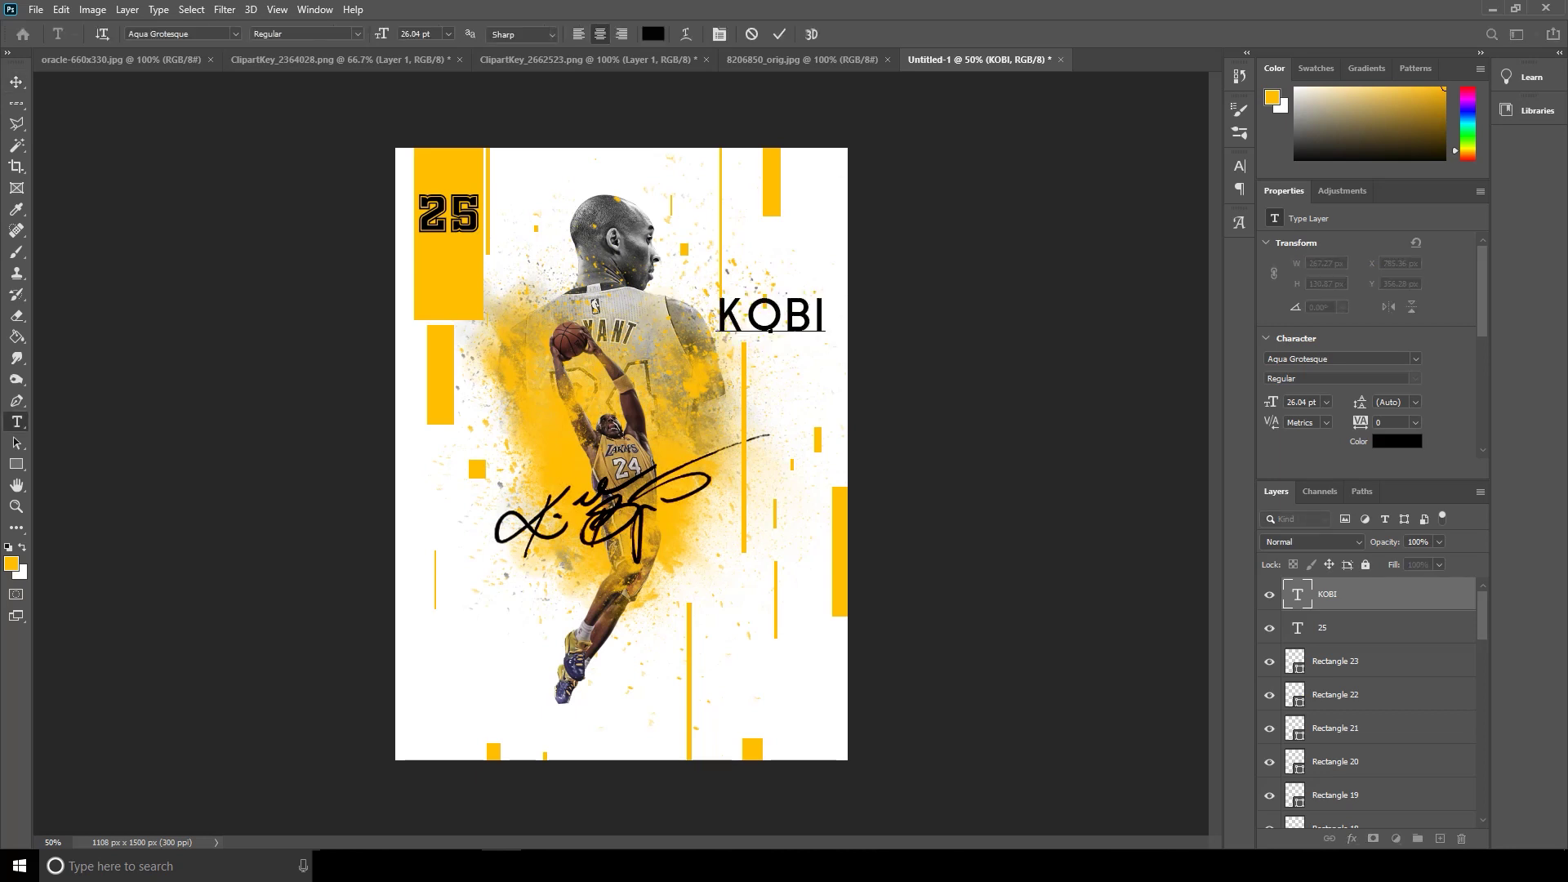
pyautogui.write('bbbbbb')
pyautogui.moveTo(817, 176); pyautogui.dragTo(1020, 131)
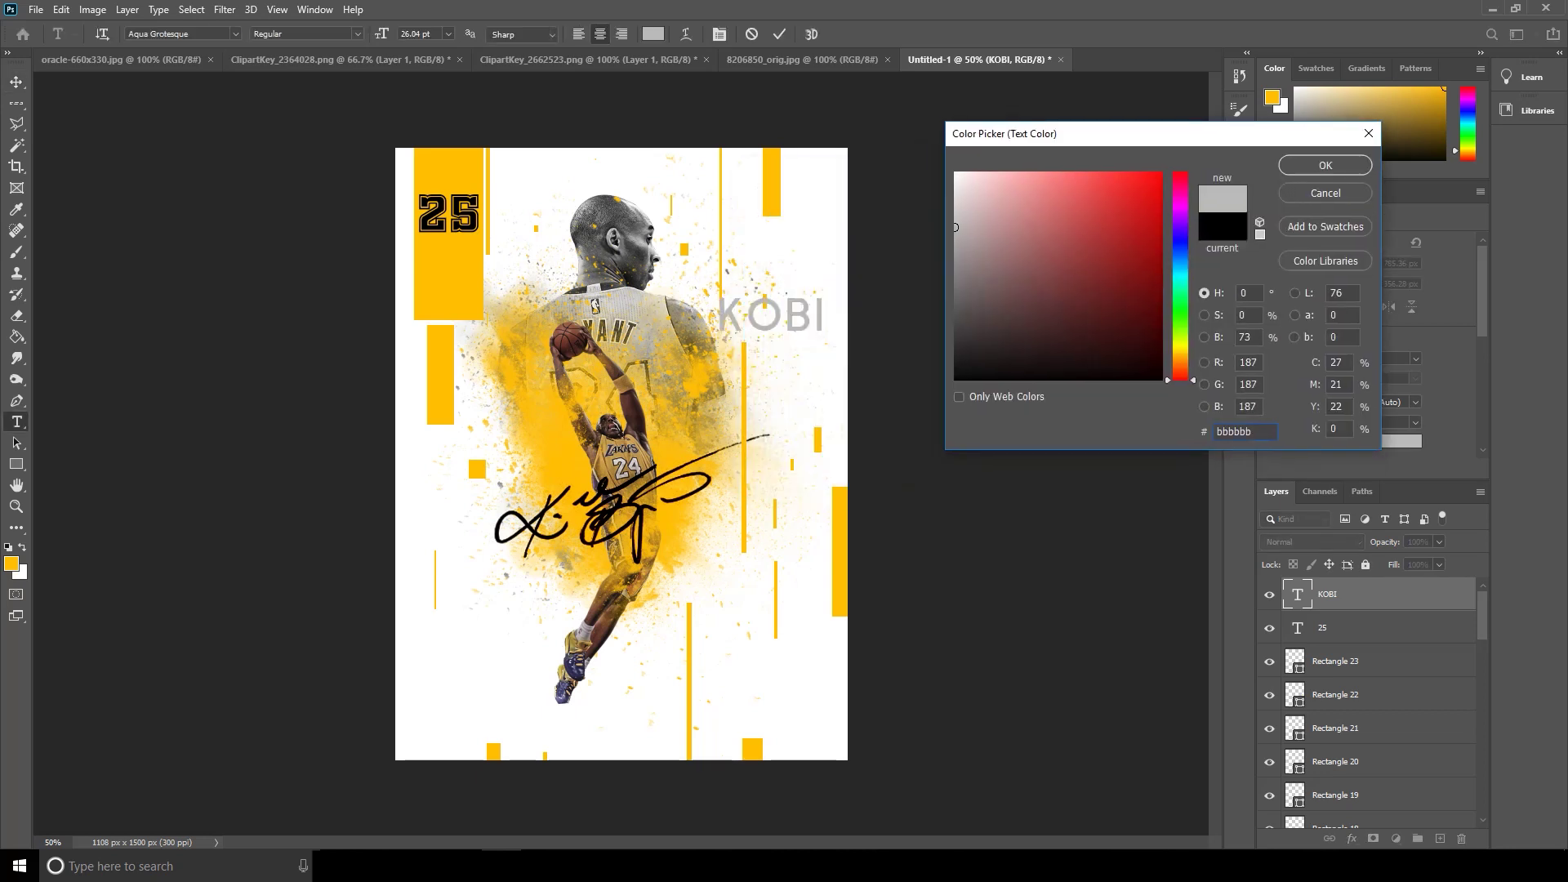
pyautogui.write('938f8f737373')
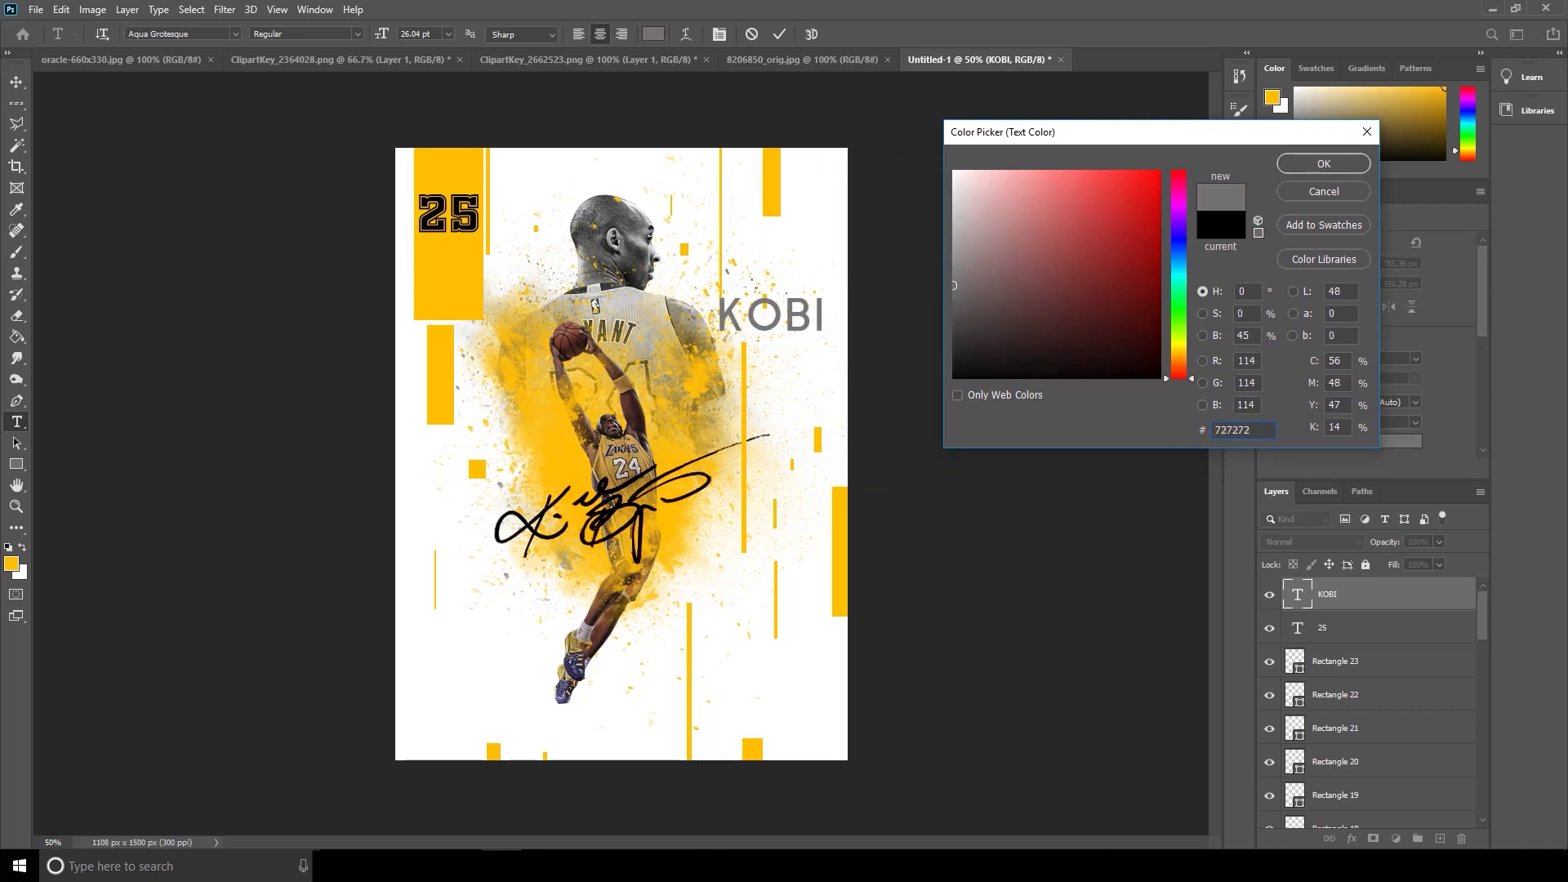
pyautogui.press('Return')
# - Change KOBI to the Etna font and duplicate it directly below
pyautogui.click(158, 33)
pyautogui.click(235, 33)
pyautogui.write('Air')
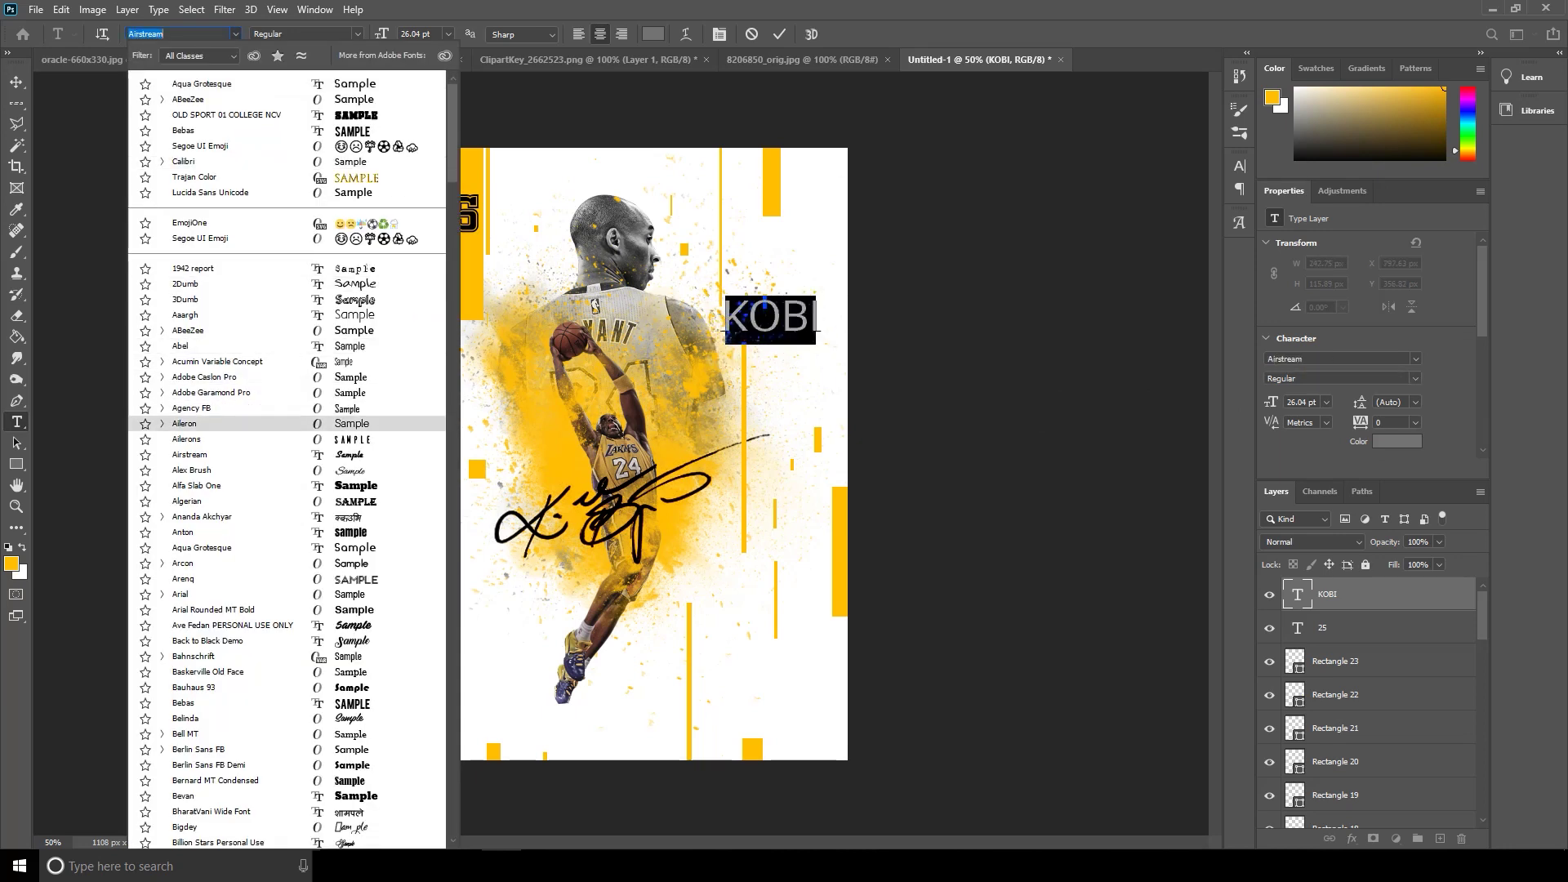
pyautogui.write('Arial R')
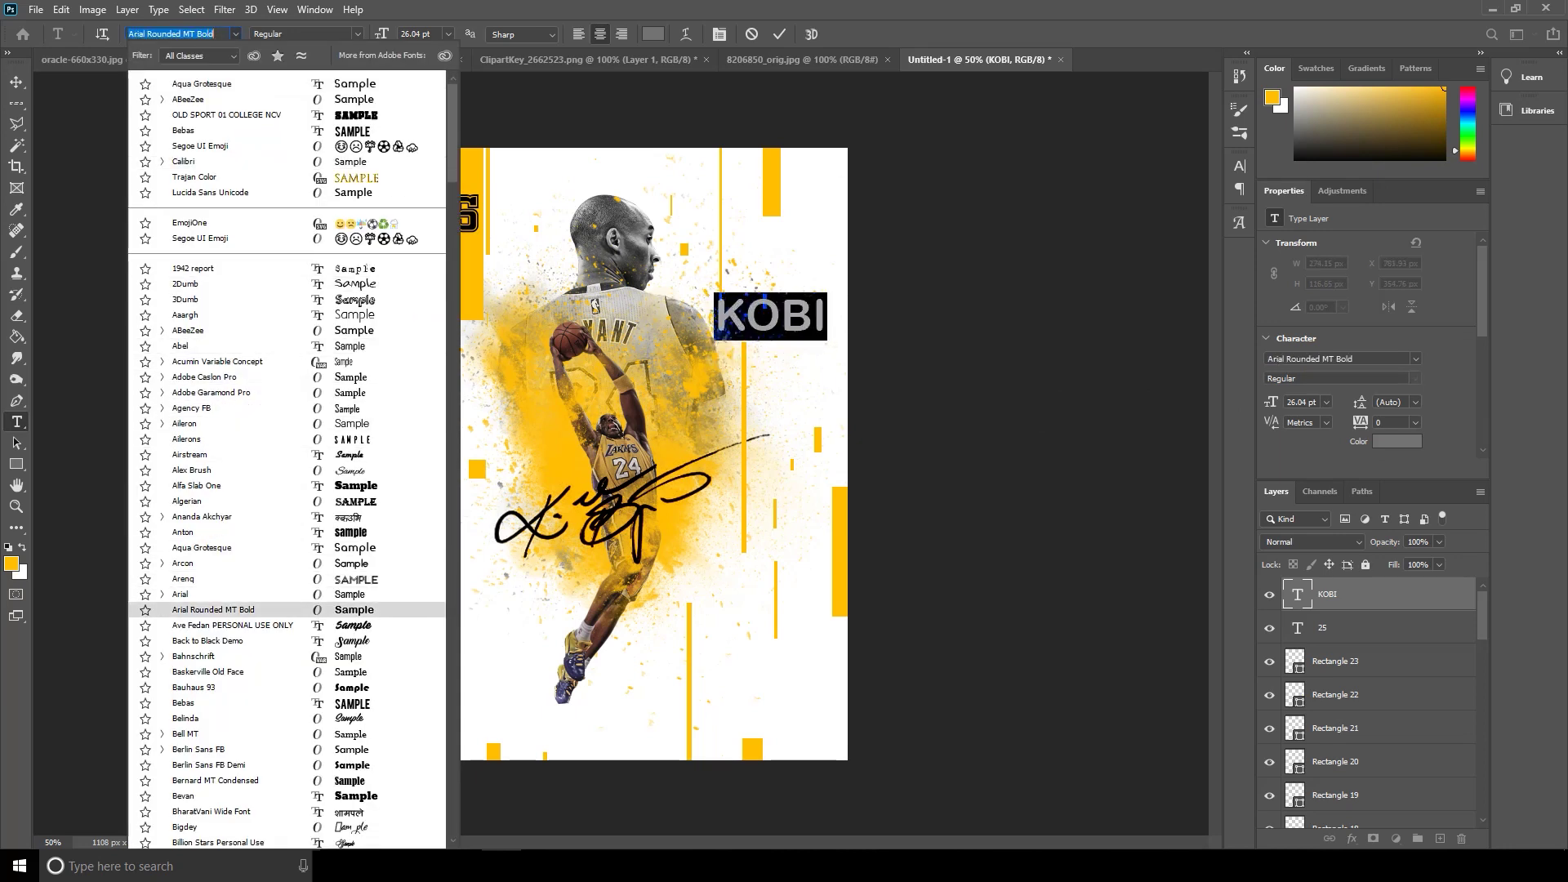
pyautogui.write('Etna')
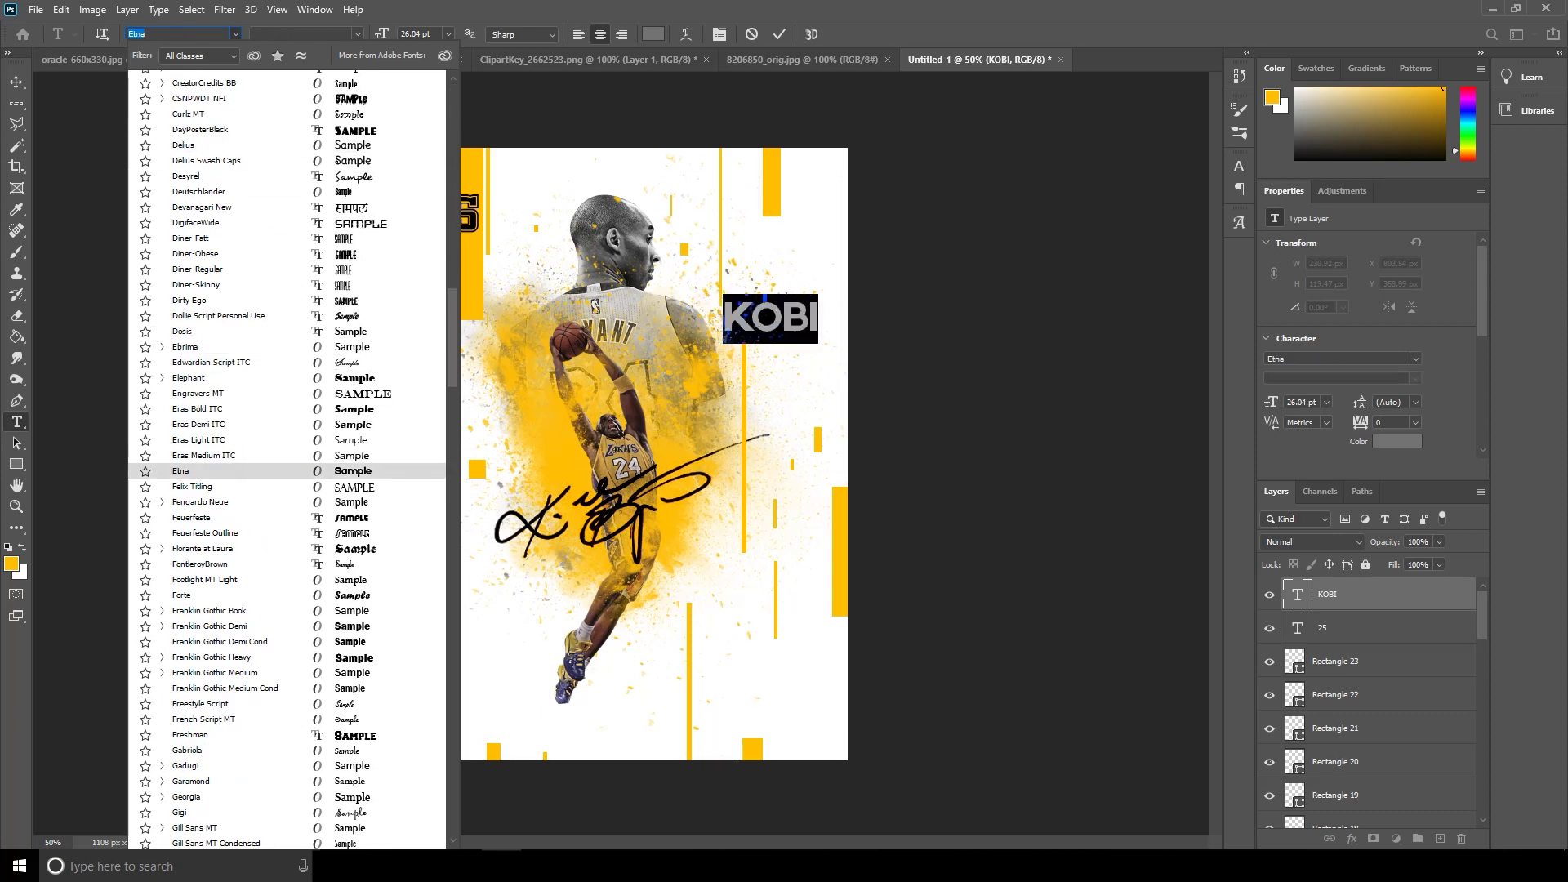
pyautogui.press('Return')
pyautogui.press('v')
pyautogui.moveTo(805, 310)
pyautogui.mouseDown()
pyautogui.moveTo(804, 351)
pyautogui.moveTo(813, 329)
pyautogui.mouseUp()
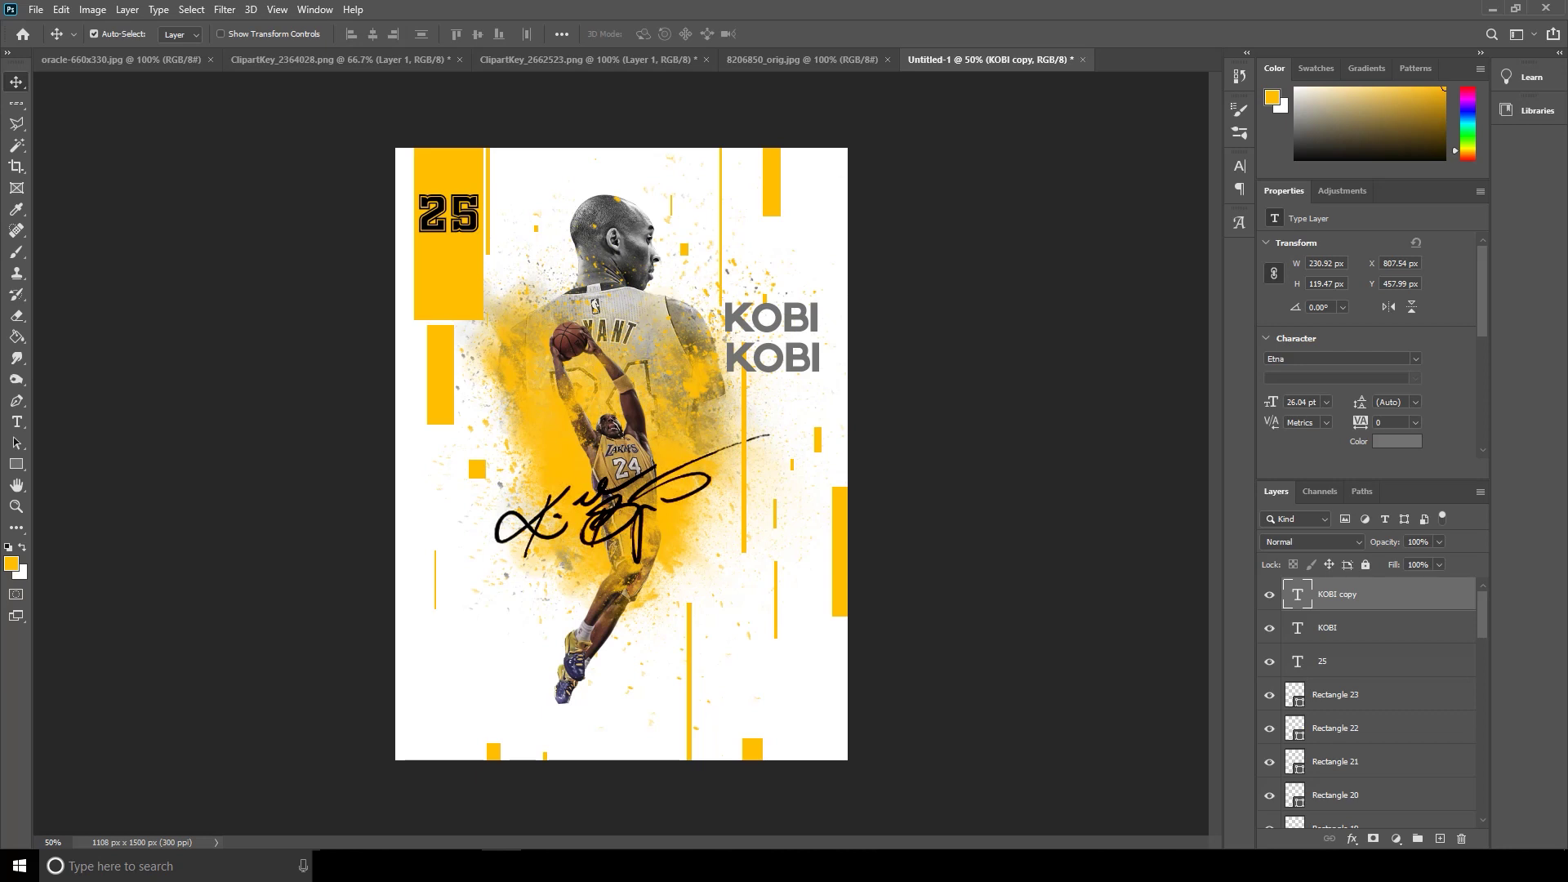
pyautogui.doubleClick(743, 368)
# - Retype the copied title as BRYANT at 11.04 pt
pyautogui.write('BRYANT')
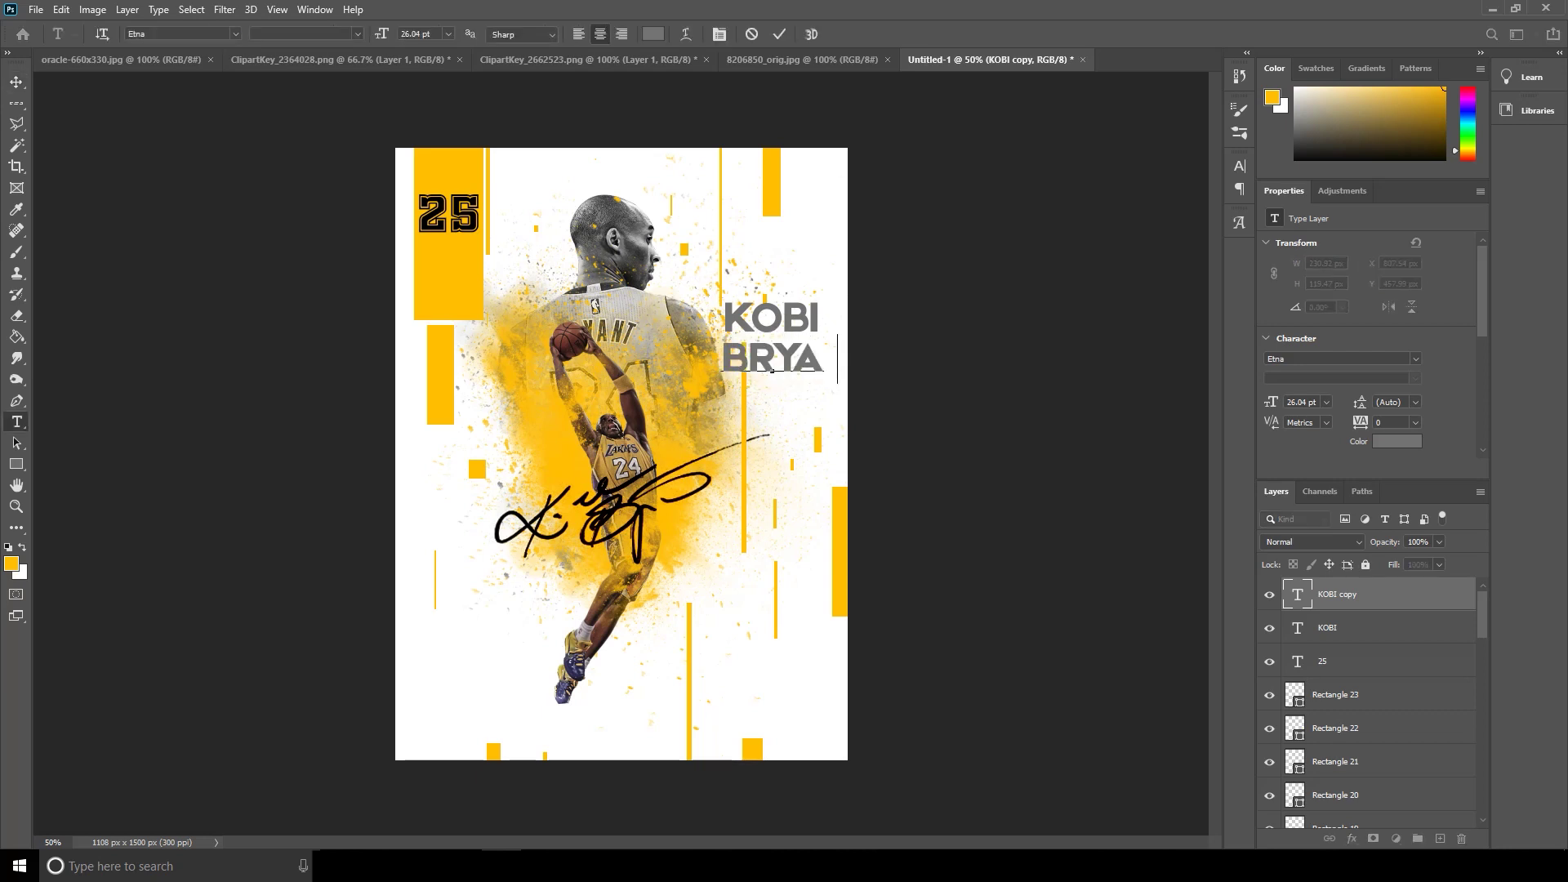
pyautogui.hotkey('ctrl', 'a')
pyautogui.moveTo(381, 33); pyautogui.dragTo(369, 33)
pyautogui.click(16, 82)
# - Set BRYANT's tracking to 340 in the Character panel and tuck it under KOBI
pyautogui.click(315, 9)
pyautogui.click(327, 200)
pyautogui.doubleClick(1297, 594)
pyautogui.moveTo(1151, 226); pyautogui.dragTo(1192, 226)
pyautogui.click(17, 81)
pyautogui.moveTo(775, 365); pyautogui.dragTo(774, 343)
pyautogui.press('Up')
pyautogui.press('Up')
pyautogui.press('Up')
pyautogui.press('Up')
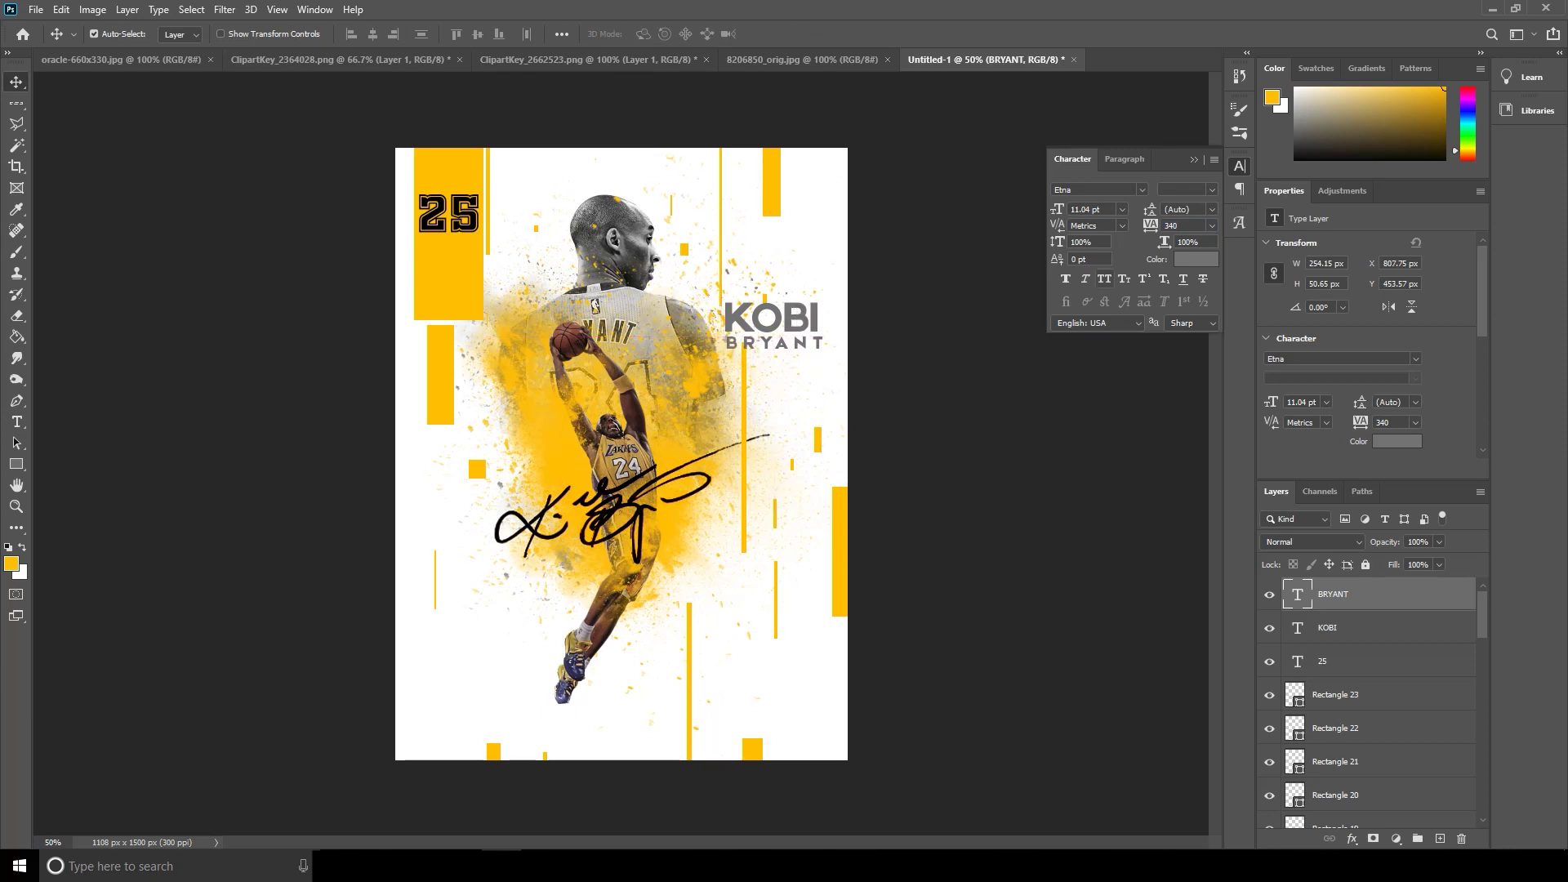
# - Add a small placeholder text line at the lower left of the poster
pyautogui.click(1239, 166)
pyautogui.click(16, 421)
pyautogui.click(440, 645)
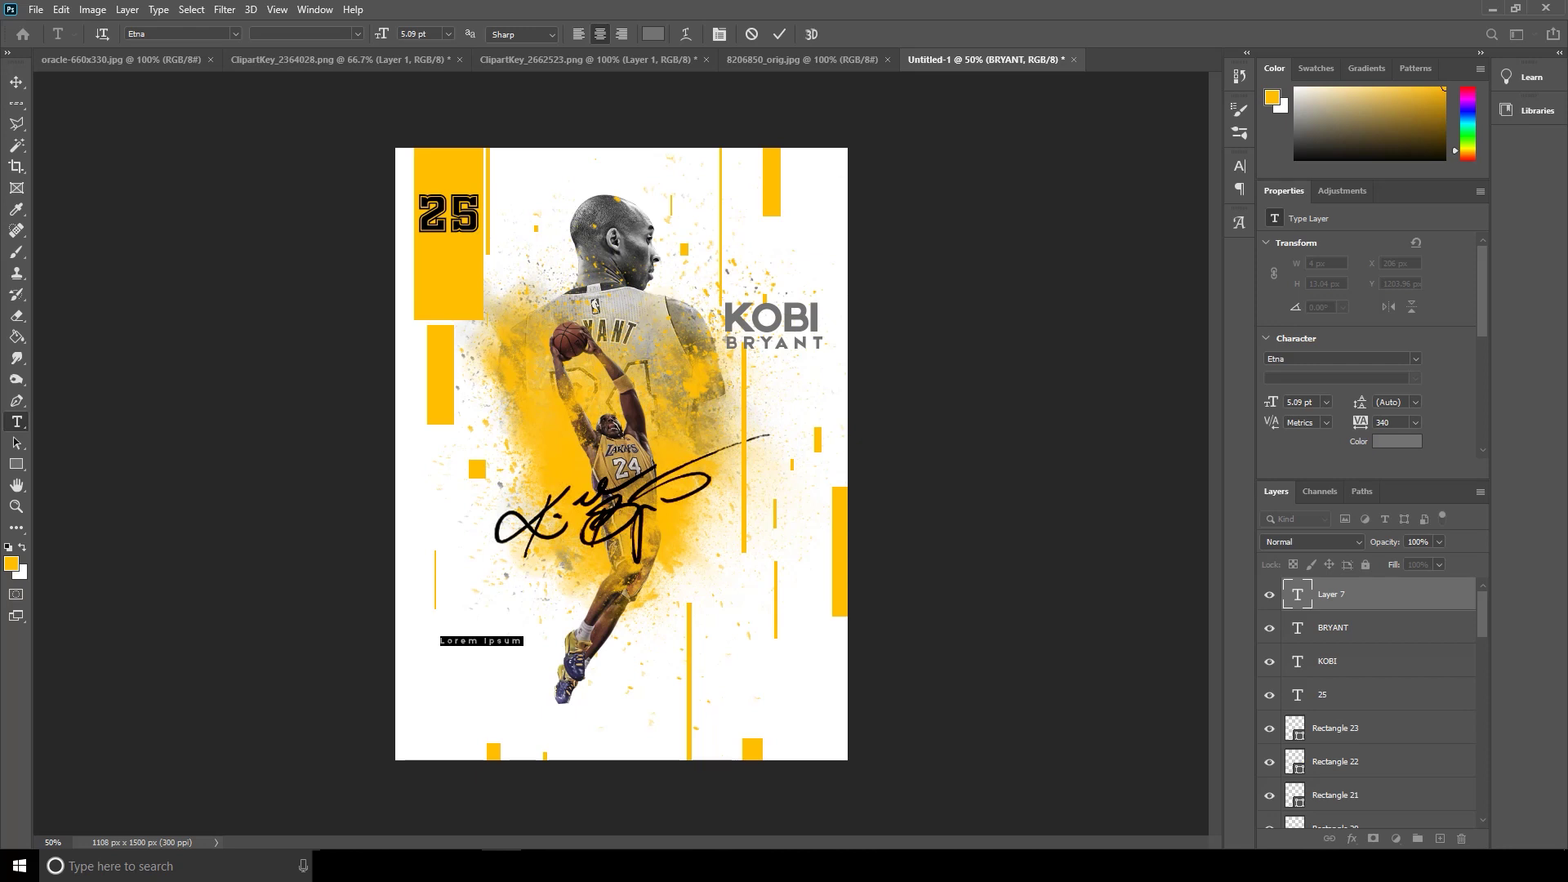
# - Type the two-line quote 'HEROS COME AND GO' / 'BUT LEGENDS ARE FOR EVER'
pyautogui.write('HEROS COME AND GO')
pyautogui.press('Return')
pyautogui.write('BUT LEGENDS ARE FOR EVER')
# - Left-align the quote and set it in Franklin Gothic Medium Cond
pyautogui.hotkey('ctrl', 'a')
pyautogui.click(578, 33)
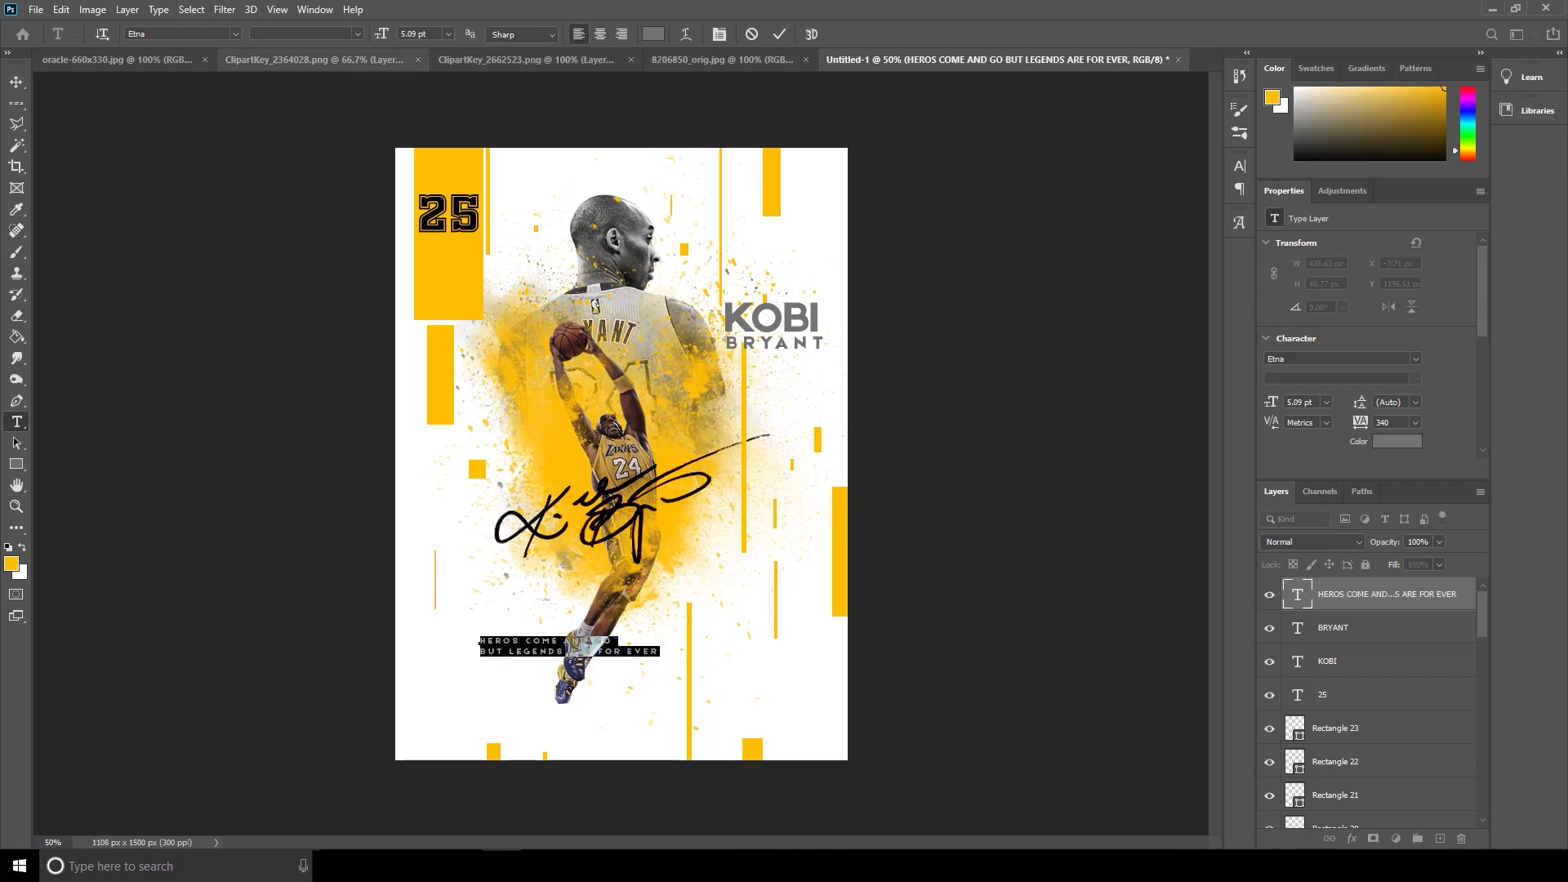
pyautogui.click(235, 34)
pyautogui.press('Down')
pyautogui.press('Down')
pyautogui.press('Down')
pyautogui.press('Down')
pyautogui.press('Down')
pyautogui.press('Down')
pyautogui.press('Down')
pyautogui.press('Down')
pyautogui.press('Down')
pyautogui.press('Down')
pyautogui.press('Down')
pyautogui.press('Down')
pyautogui.press('Down')
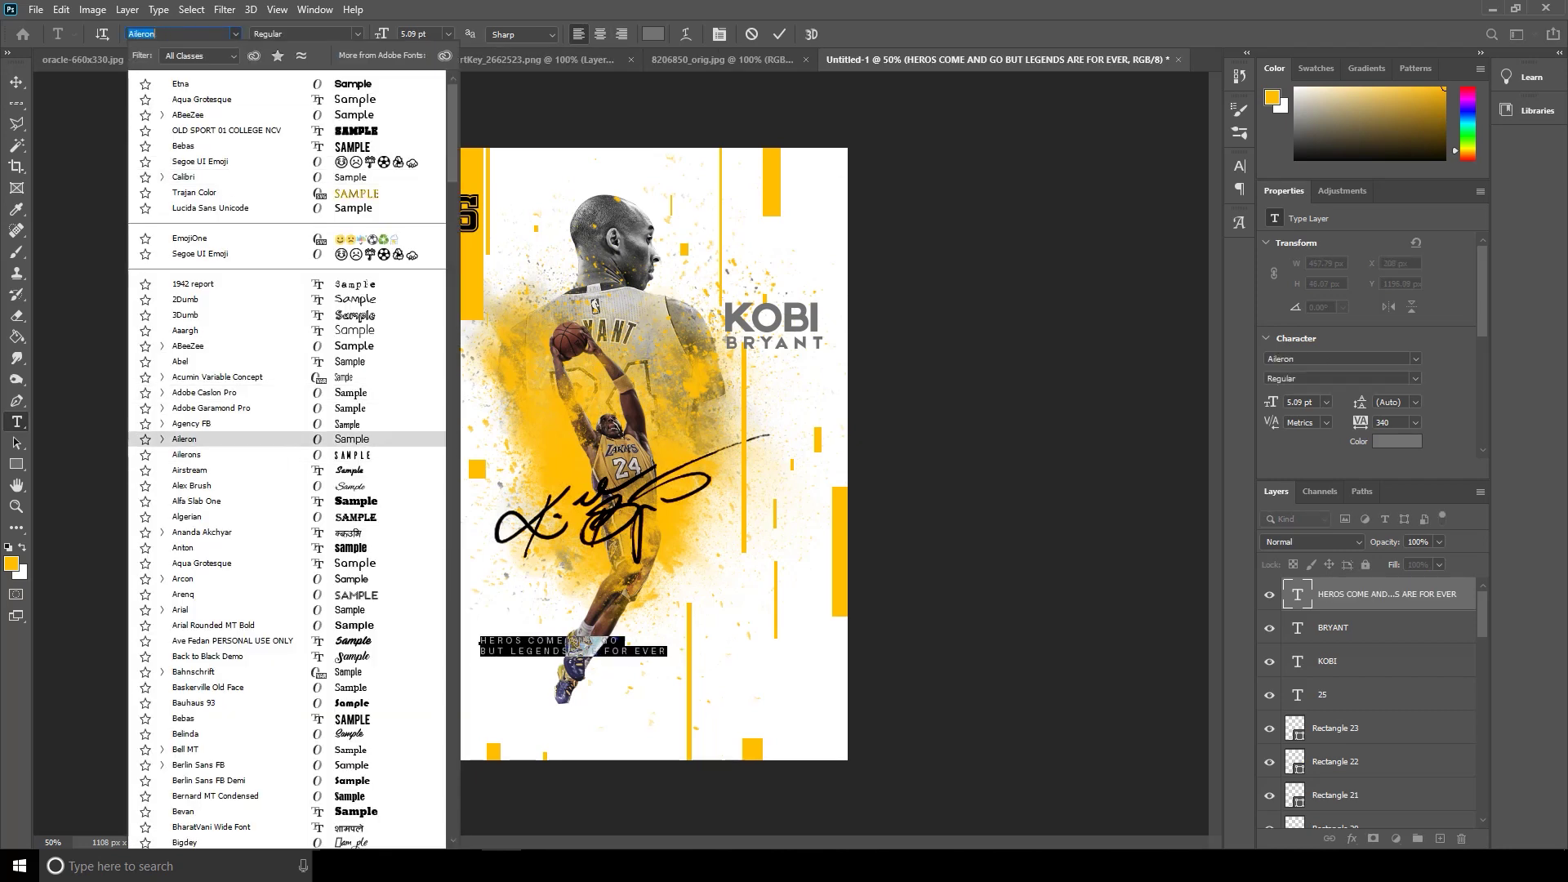
pyautogui.scroll(-5, 286, 457)
pyautogui.scroll(-8, 286, 458)
pyautogui.scroll(-8, 245, 680)
pyautogui.click(245, 680)
pyautogui.hotkey('ctrl', 'Return')
# - Move the quote to the lower left under the signature and nudge the signature lower
pyautogui.press('v')
pyautogui.moveTo(556, 646); pyautogui.dragTo(489, 619)
pyautogui.moveTo(601, 515); pyautogui.dragTo(601, 524)
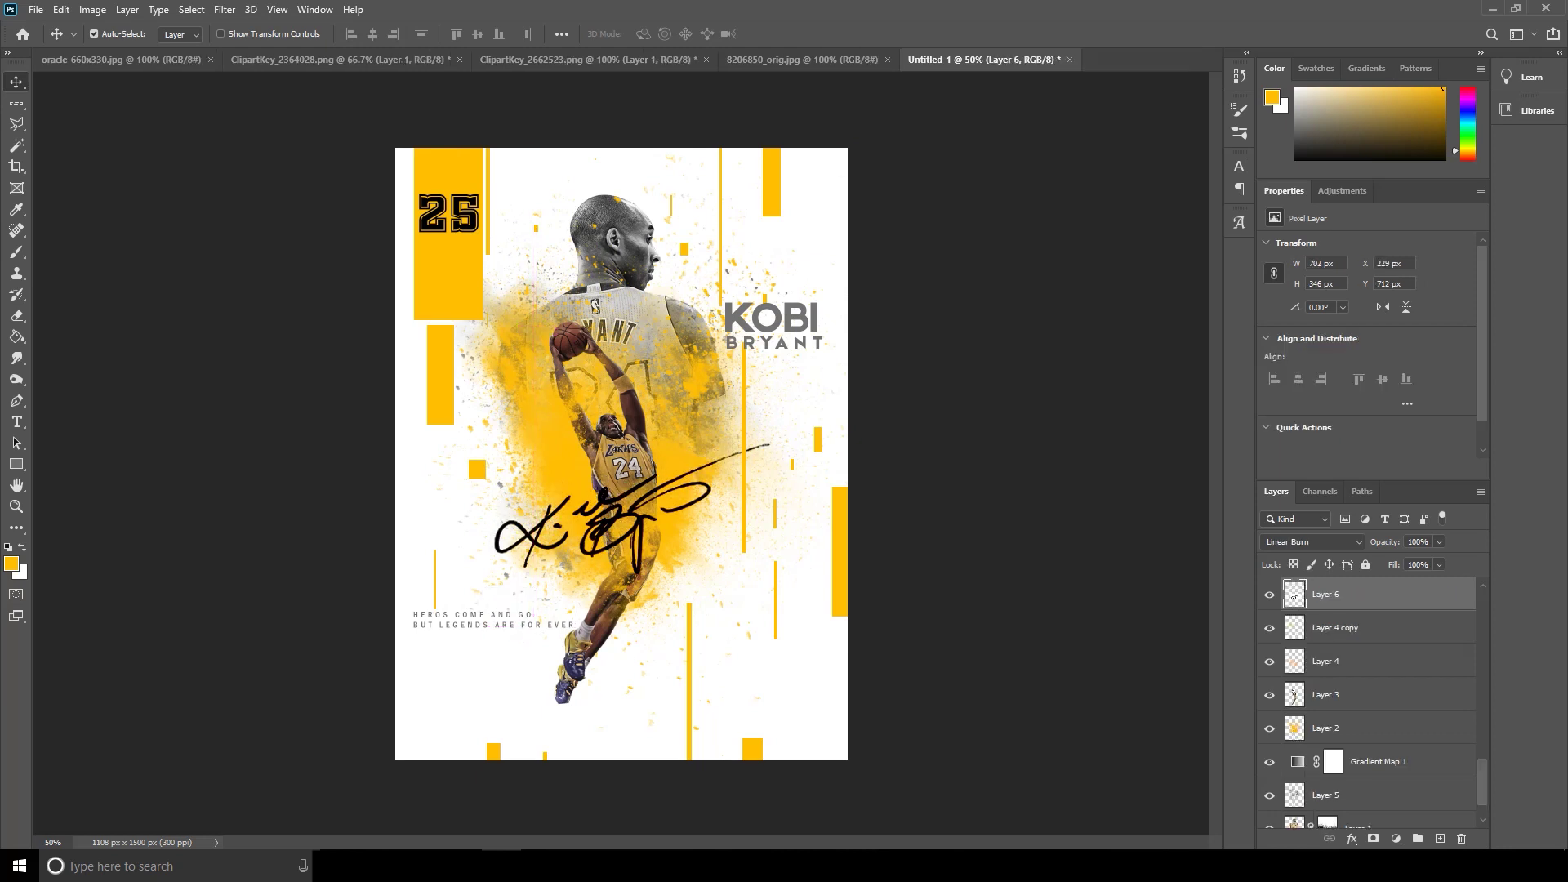
# - Duplicate the quote text layer to the top centre of the poster
pyautogui.rightClick(519, 625)
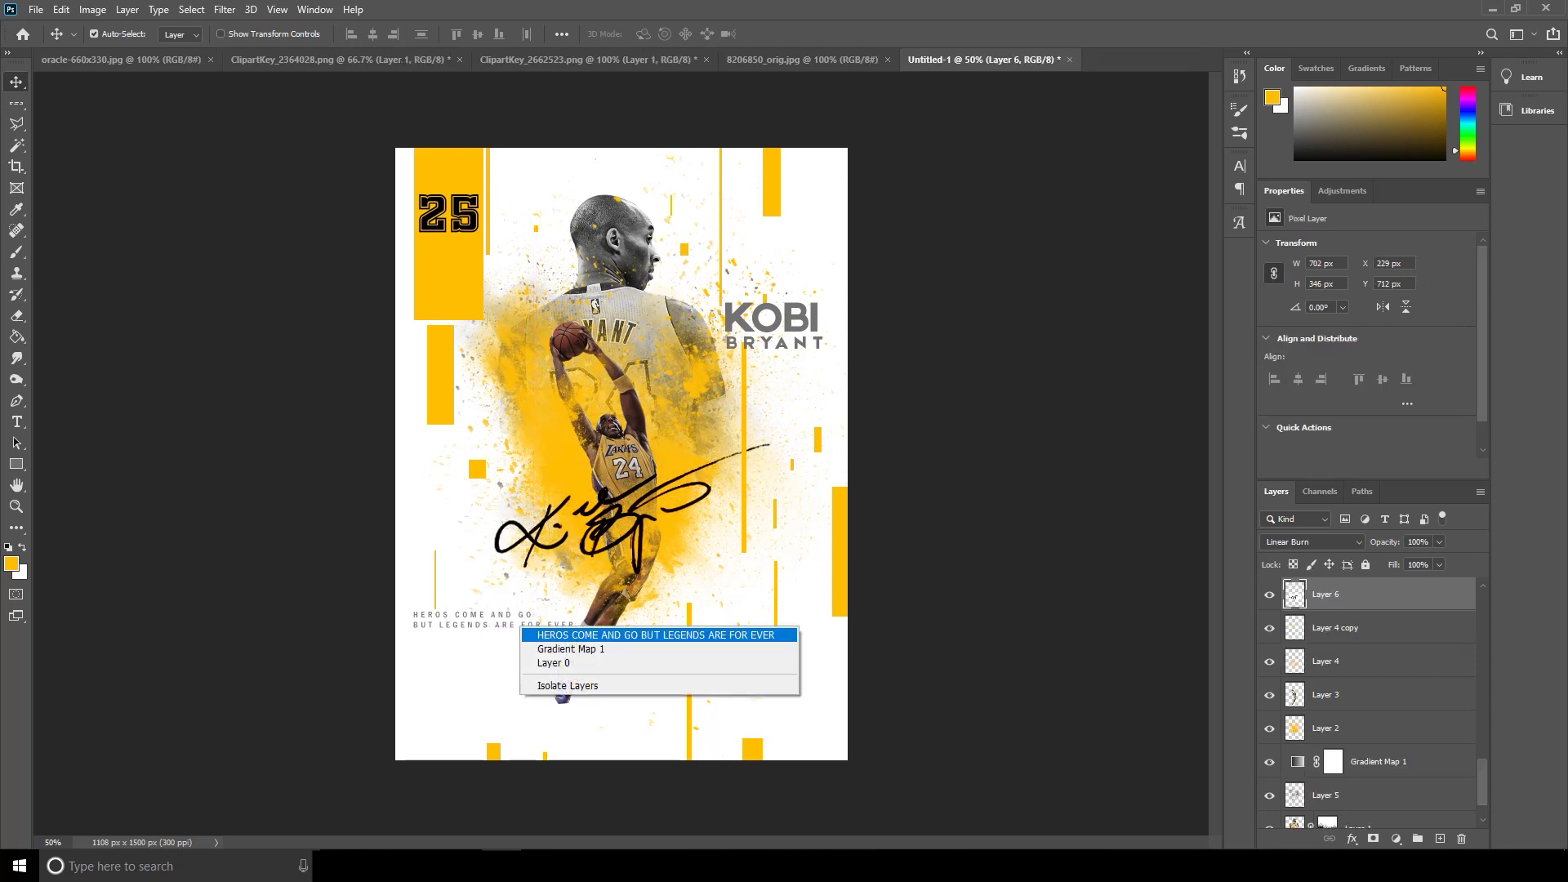
pyautogui.click(572, 632)
pyautogui.moveTo(570, 623); pyautogui.dragTo(701, 184)
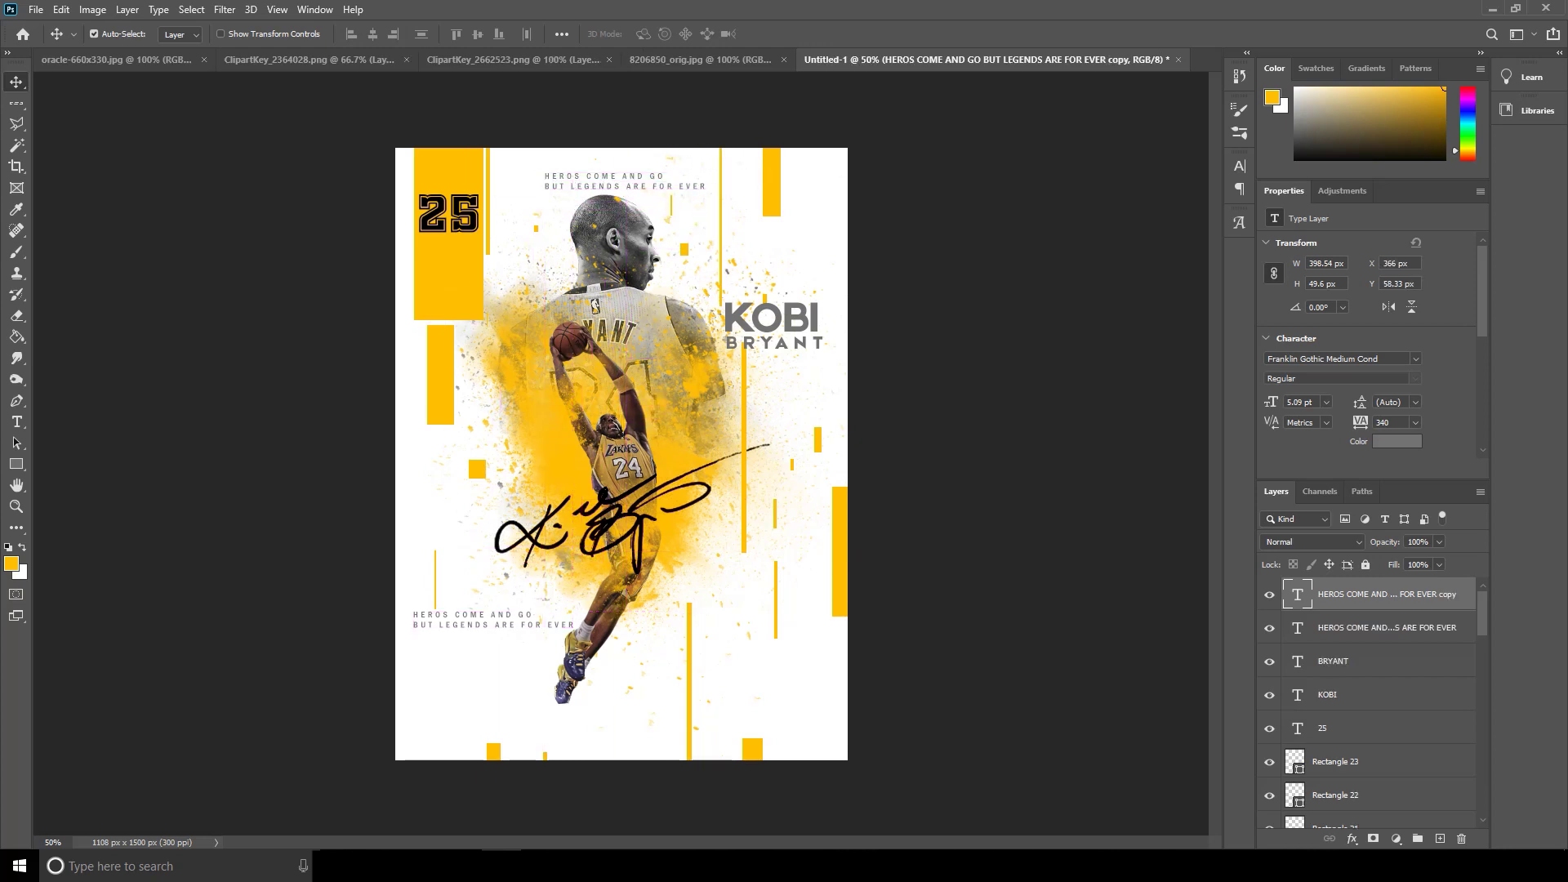
# - Retype the top copy as 'WINDY STUDIO TUTORIAL'
pyautogui.doubleClick(546, 176)
pyautogui.write('WIN')
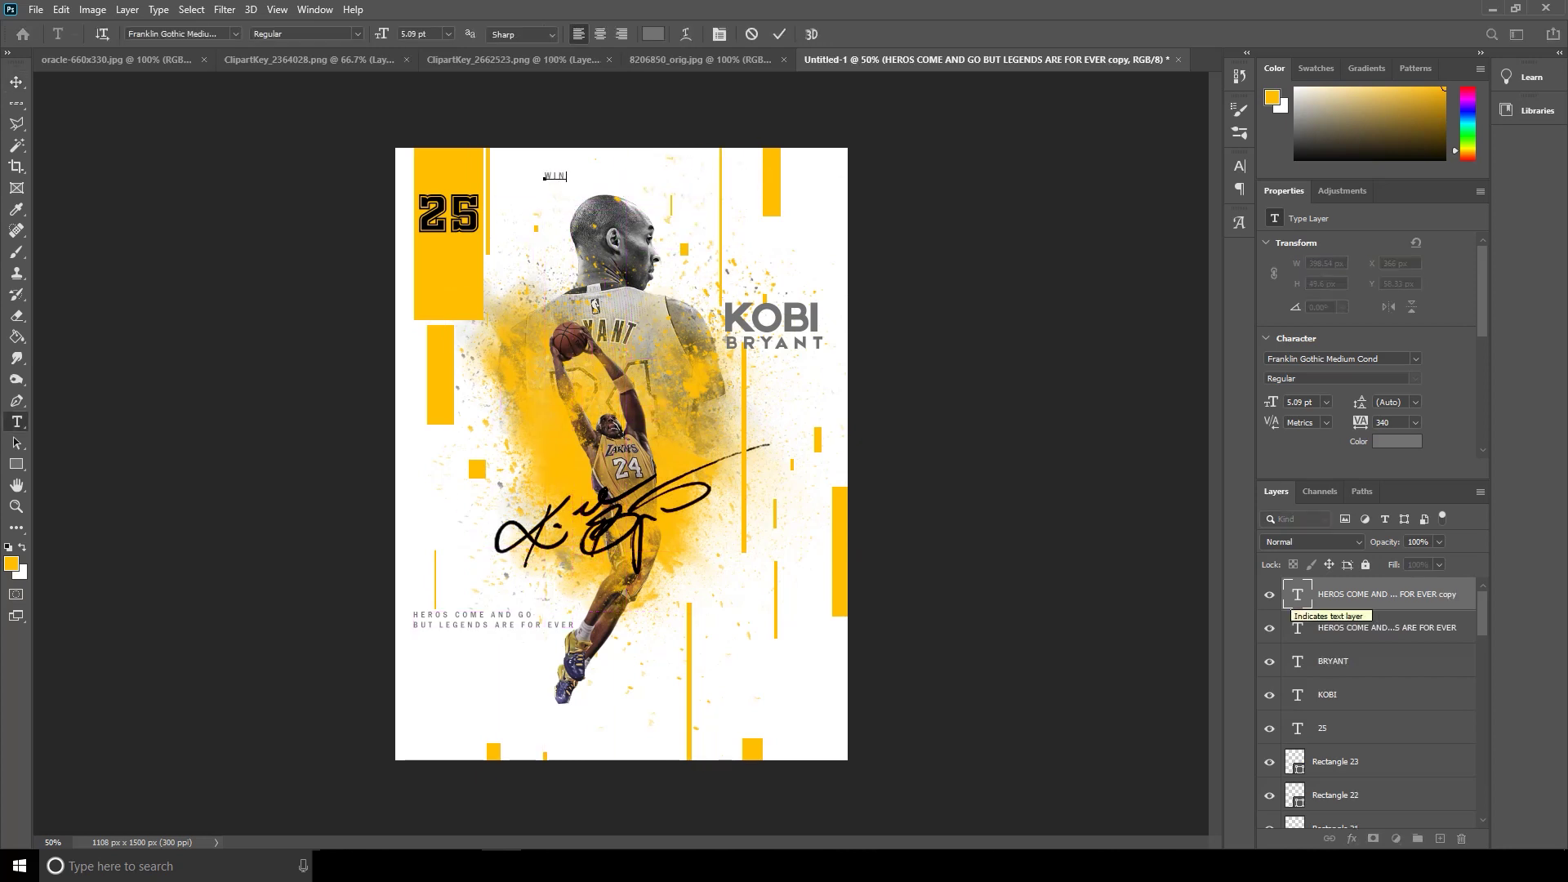
pyautogui.write('DY STU')
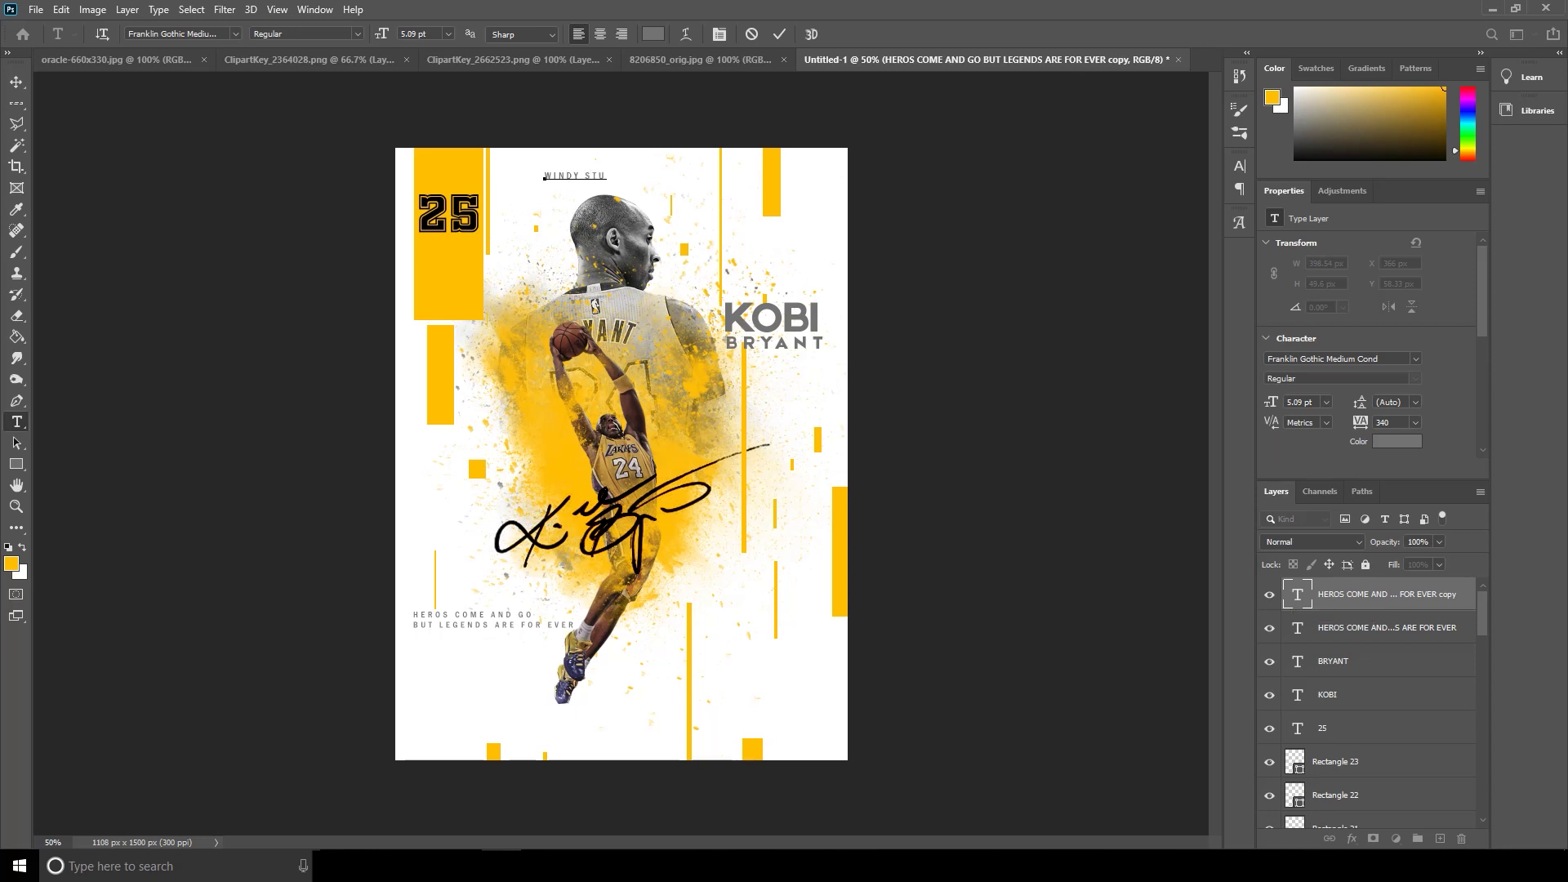
pyautogui.write('DIO TUTOEI')
pyautogui.press('BackSpace')
pyautogui.press('BackSpace')
pyautogui.write('RI')
pyautogui.click(17, 81)
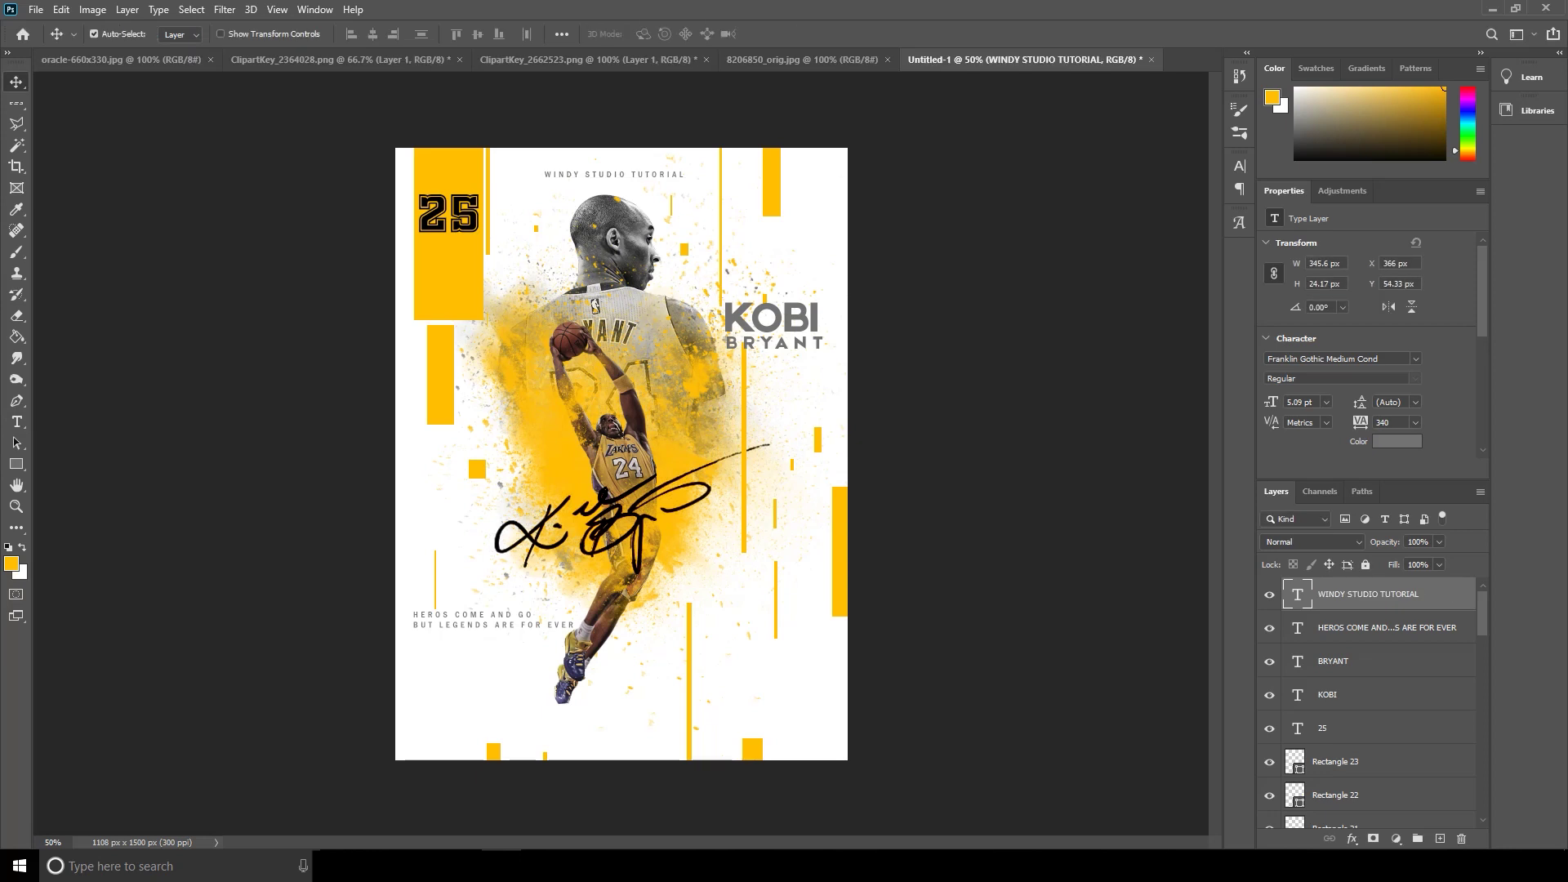
pyautogui.click(16, 464)
# - Draw a yellow box over the quote and move Rectangle 24 below the text layer
pyautogui.click(82, 464)
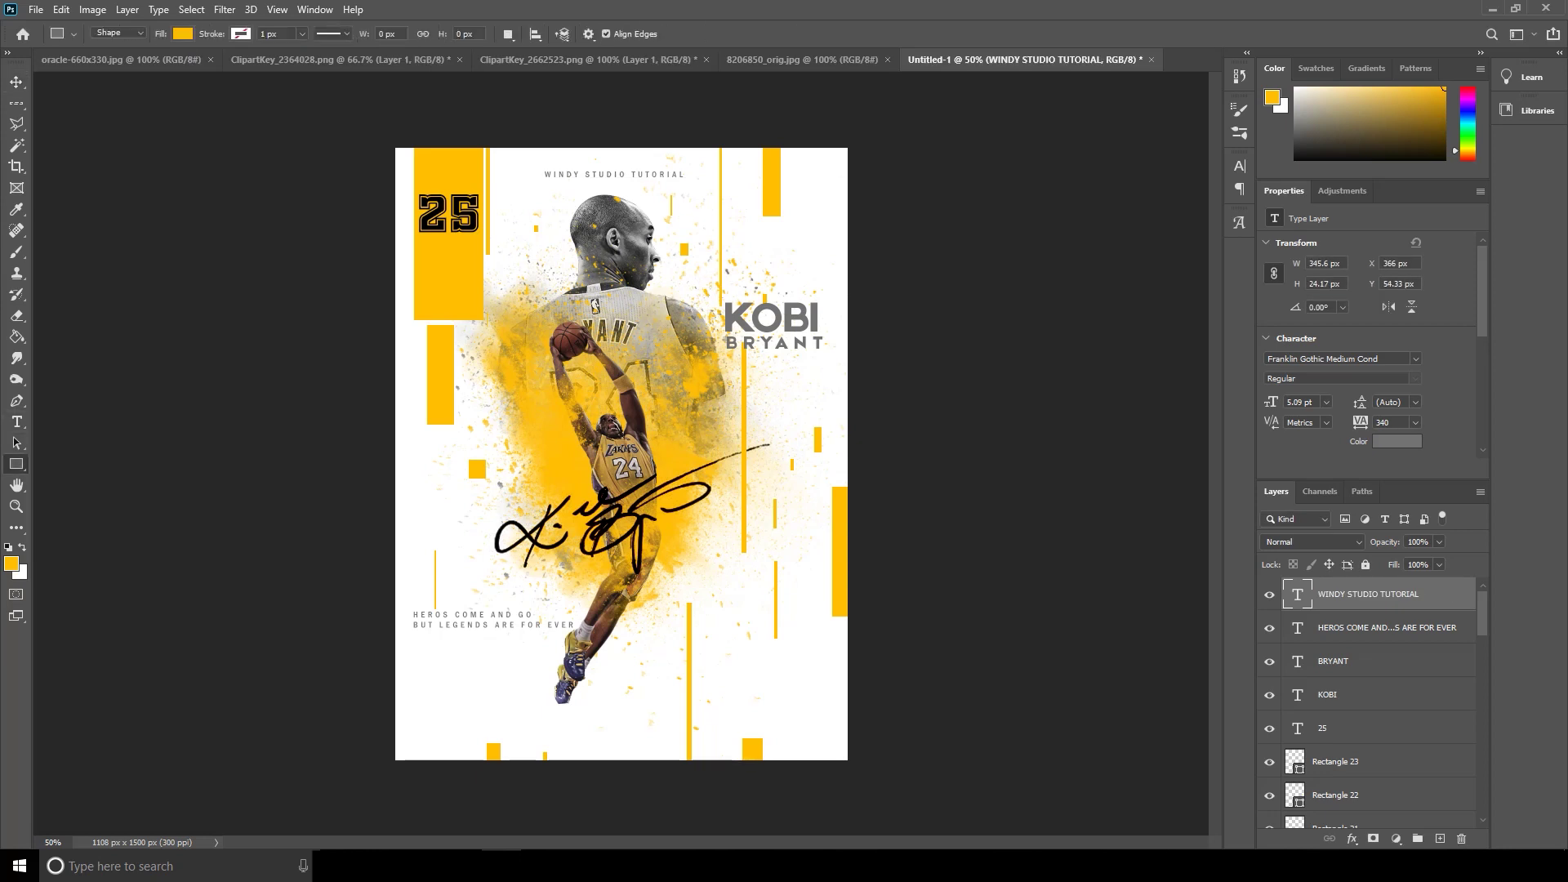
pyautogui.moveTo(409, 606)
pyautogui.mouseDown()
pyautogui.moveTo(631, 647)
pyautogui.moveTo(578, 638)
pyautogui.mouseUp()
pyautogui.moveTo(1297, 594); pyautogui.dragTo(1297, 677)
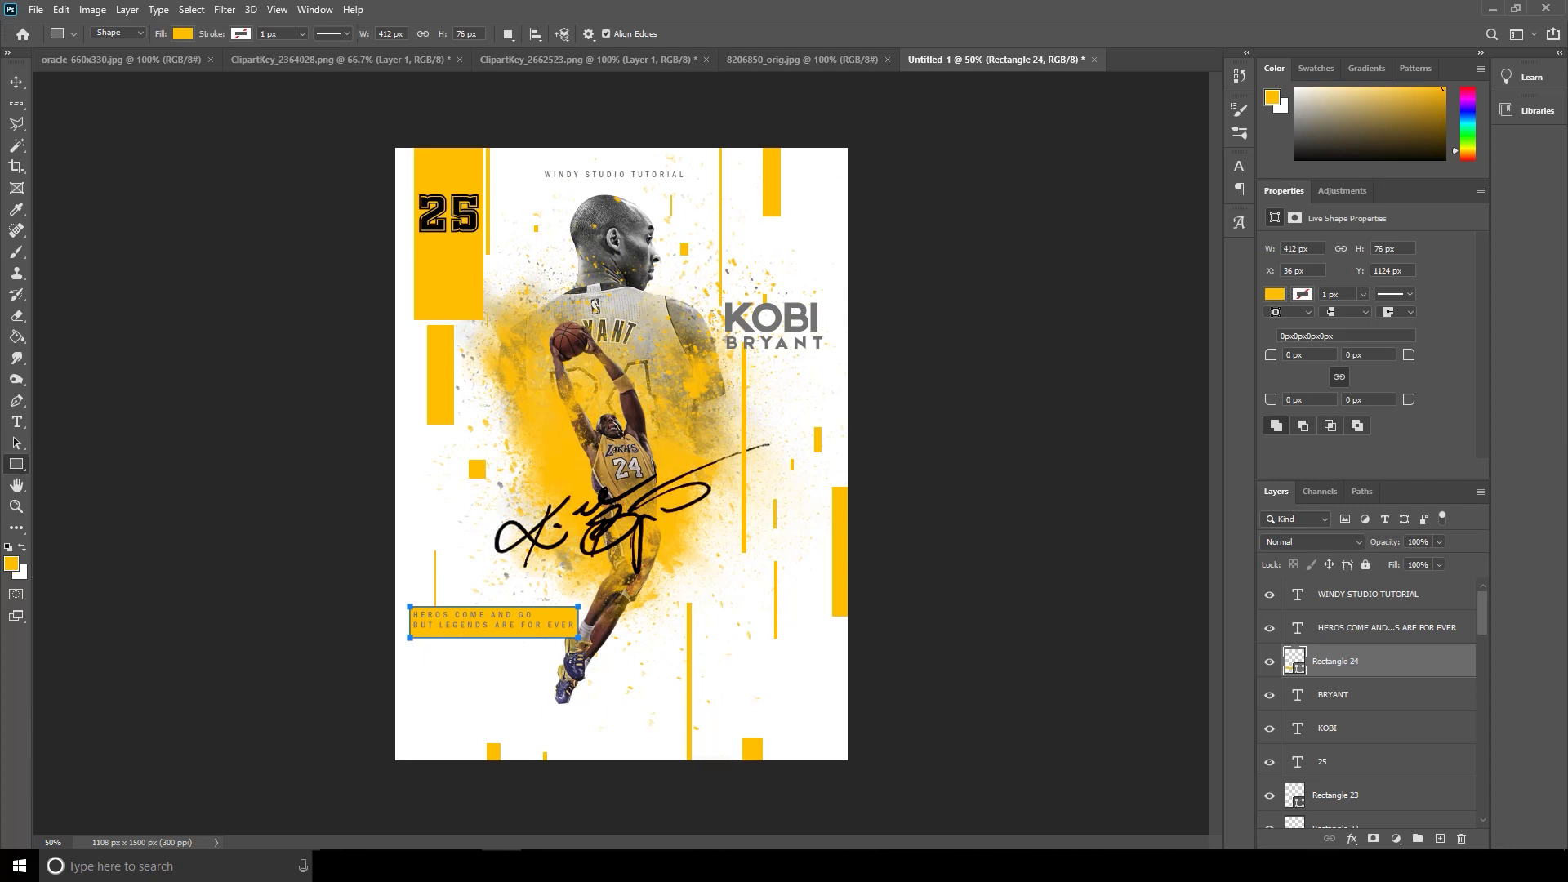
# - Recolour the quote black (000000) and nudge it down a few pixels
pyautogui.doubleClick(1297, 627)
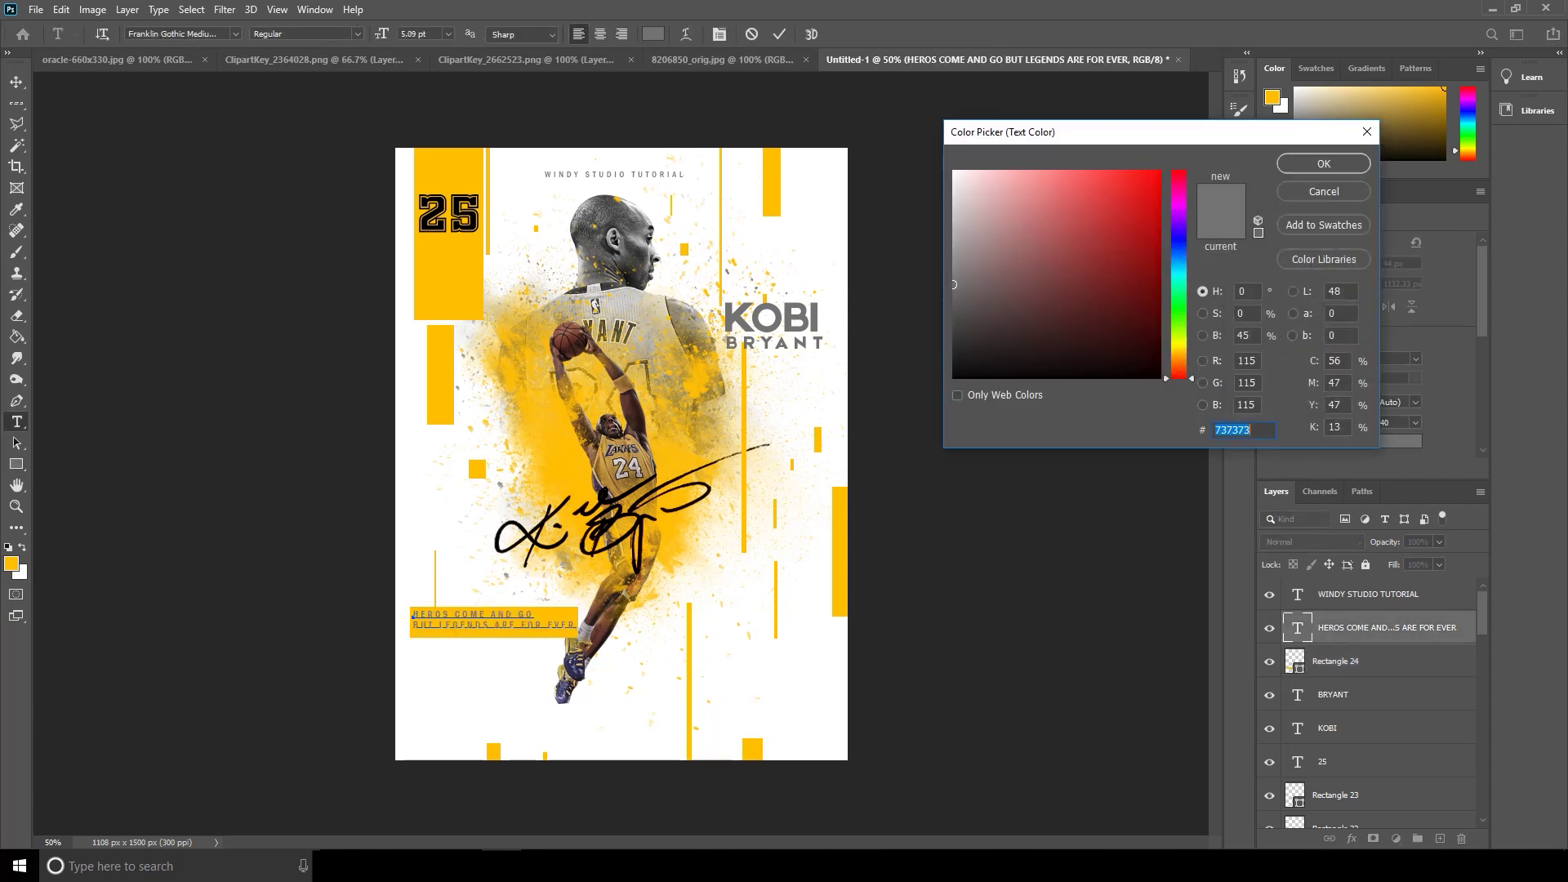
pyautogui.write('000000')
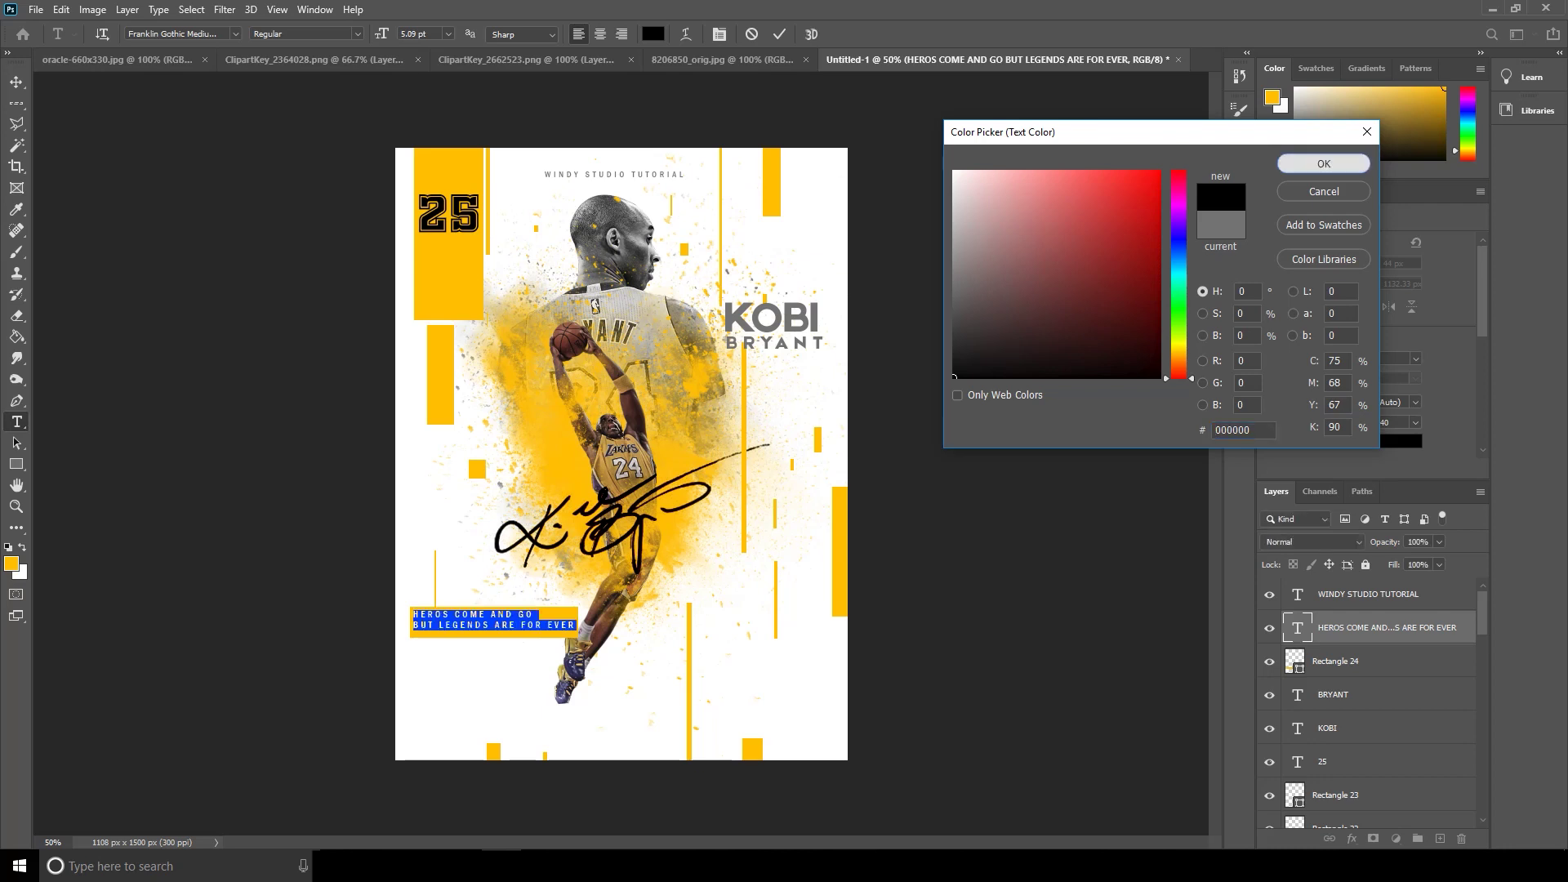
pyautogui.click(1324, 163)
pyautogui.click(16, 82)
pyautogui.press('Down')
pyautogui.press('Down')
pyautogui.press('Down')
pyautogui.press('Down')
pyautogui.press('Down')
pyautogui.press('Down')
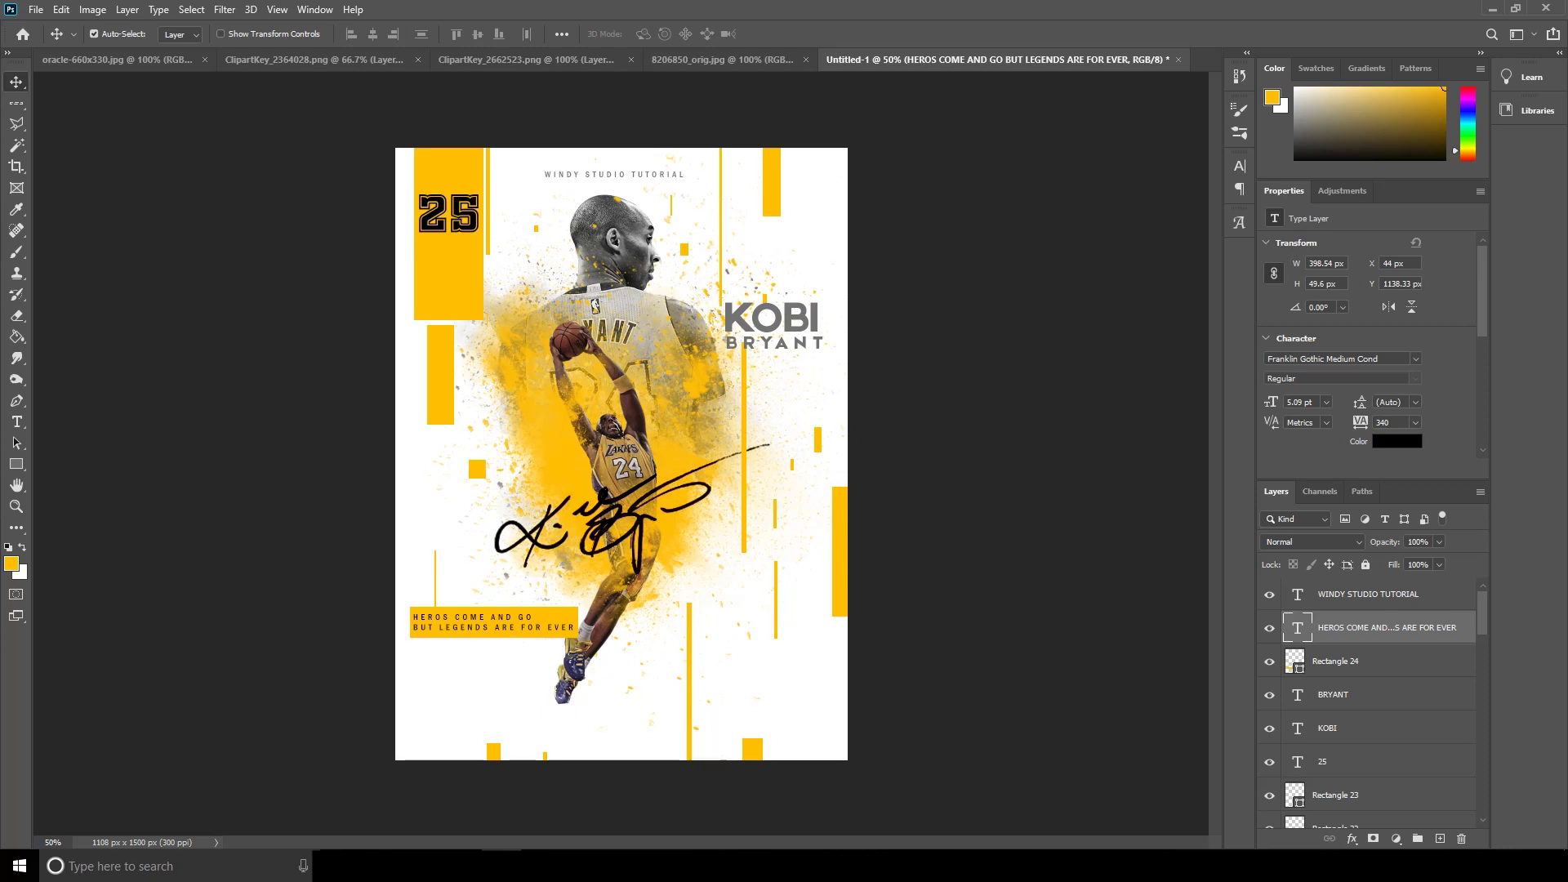
pyautogui.press('u')
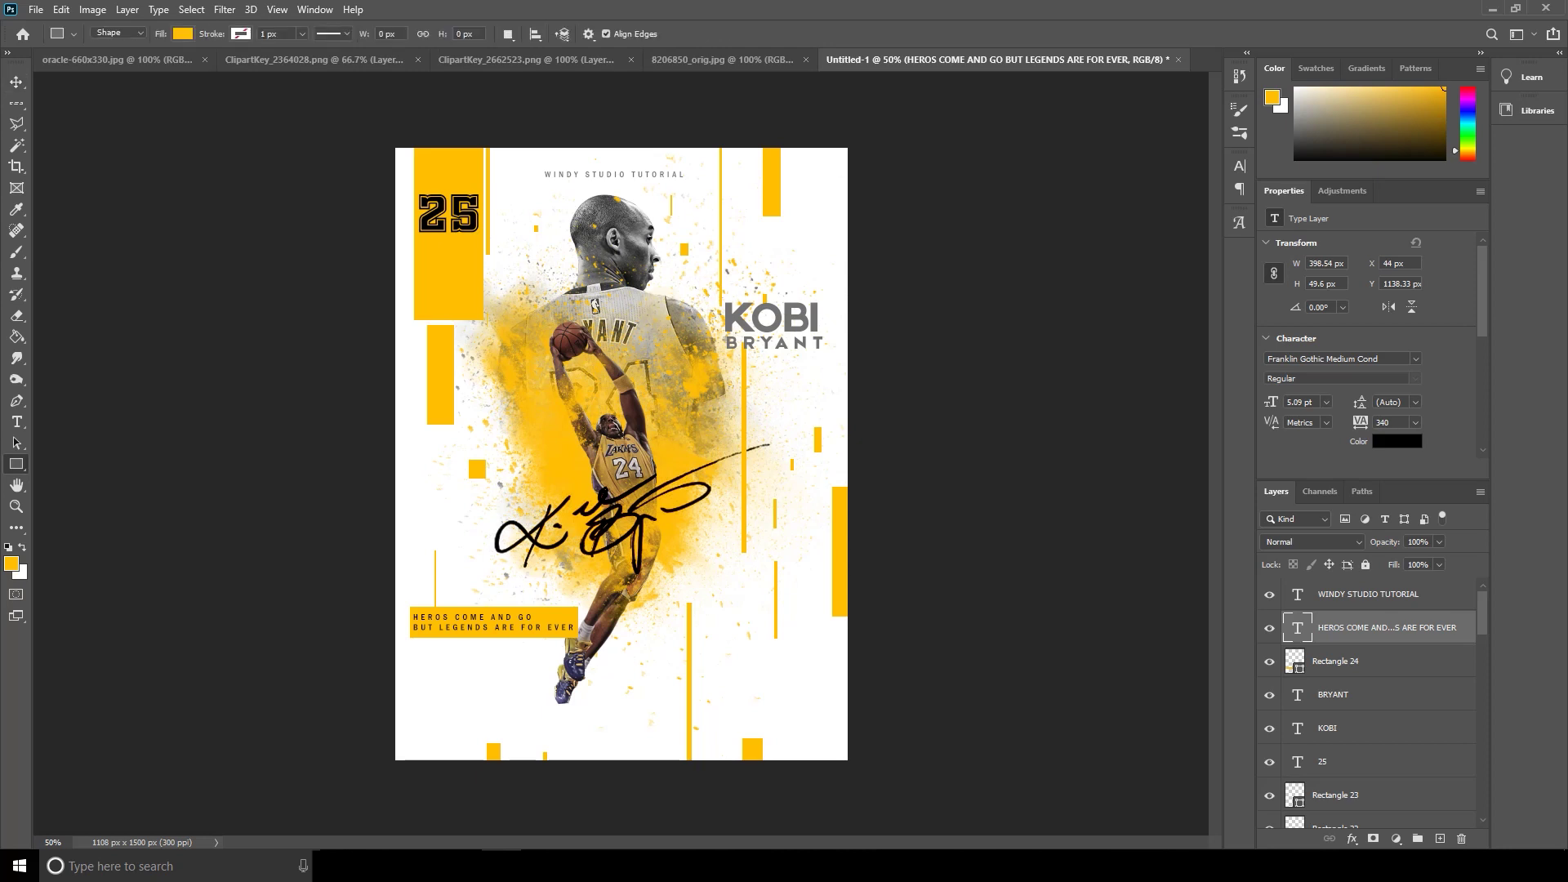
# - Draw a 36×38 px yellow square below the sneakers, then select the top-right yellow bar
pyautogui.moveTo(556, 698); pyautogui.dragTo(570, 715)
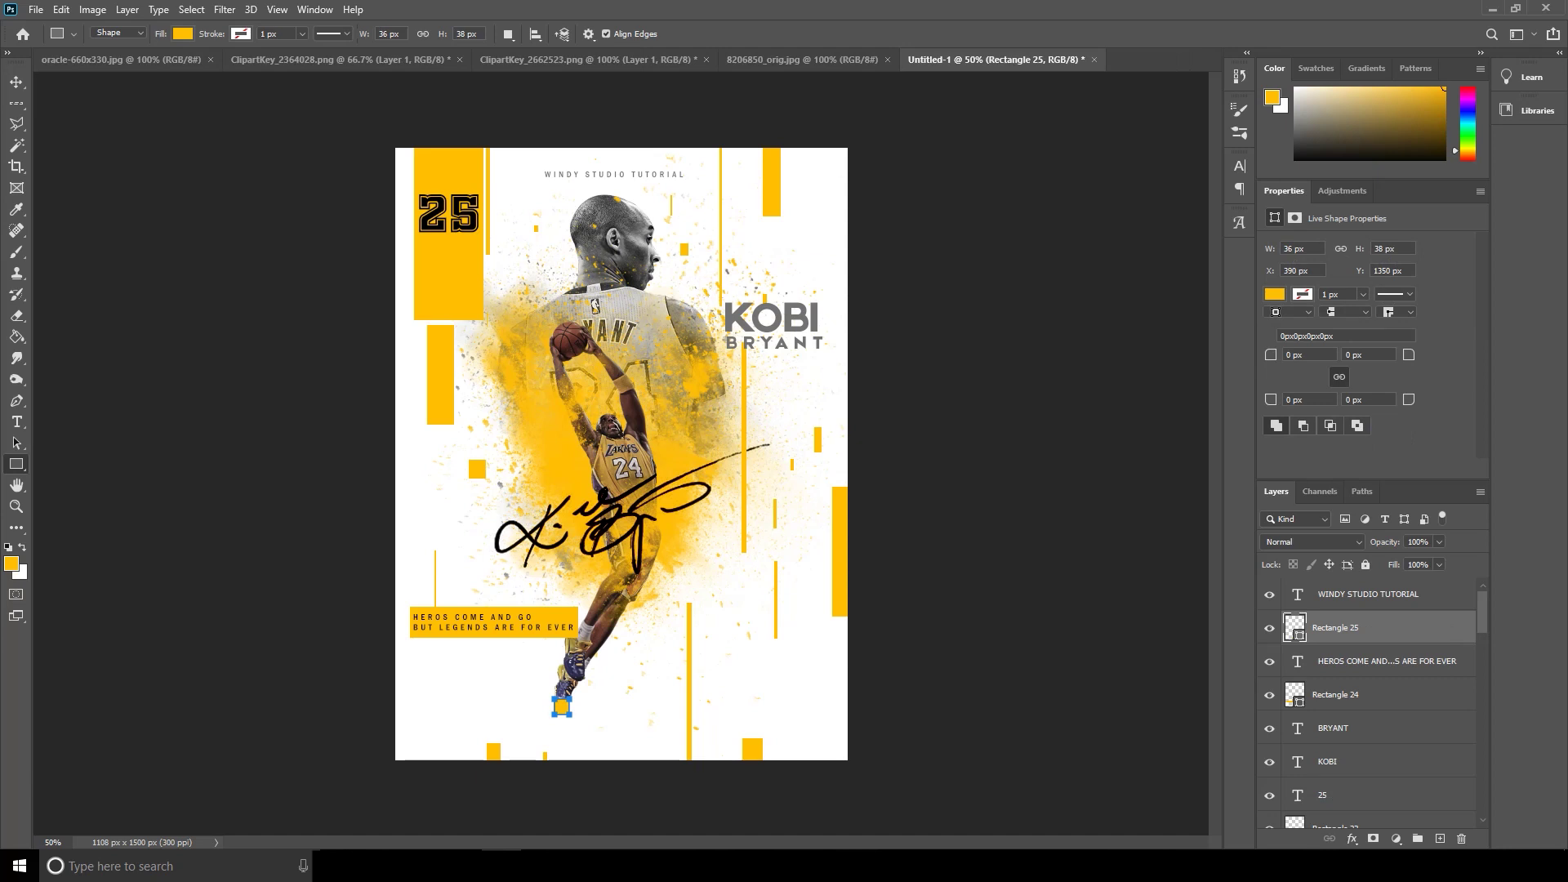
pyautogui.press('v')
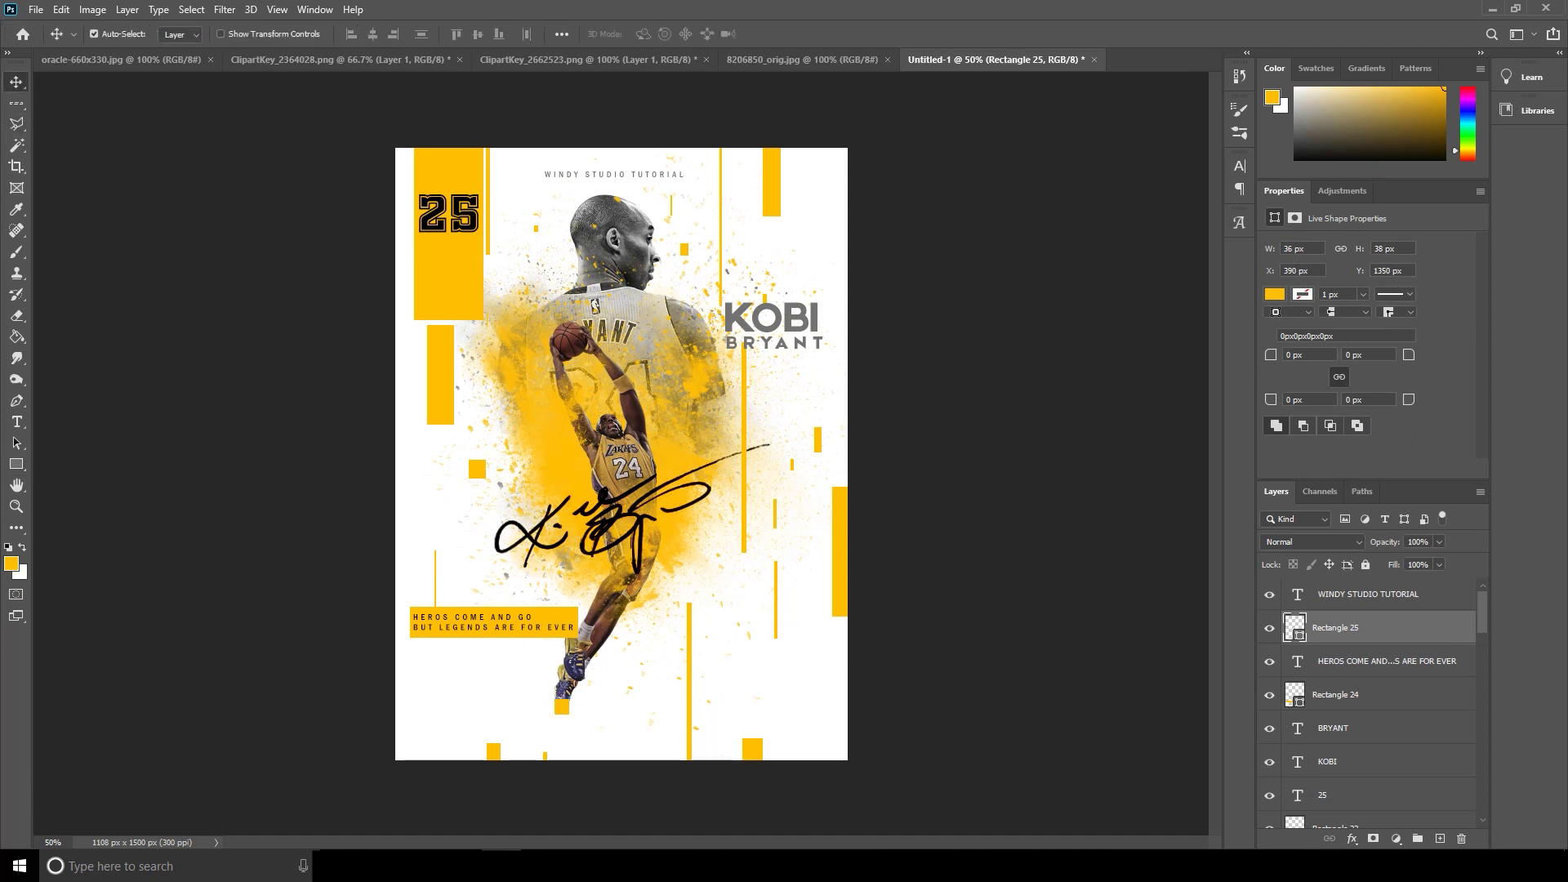
pyautogui.click(772, 200)
# - Fade the top-right yellow bar and the left bar (Rectangle 3) to about 54% opacity
pyautogui.click(1439, 541)
pyautogui.moveTo(1440, 562); pyautogui.dragTo(1387, 561)
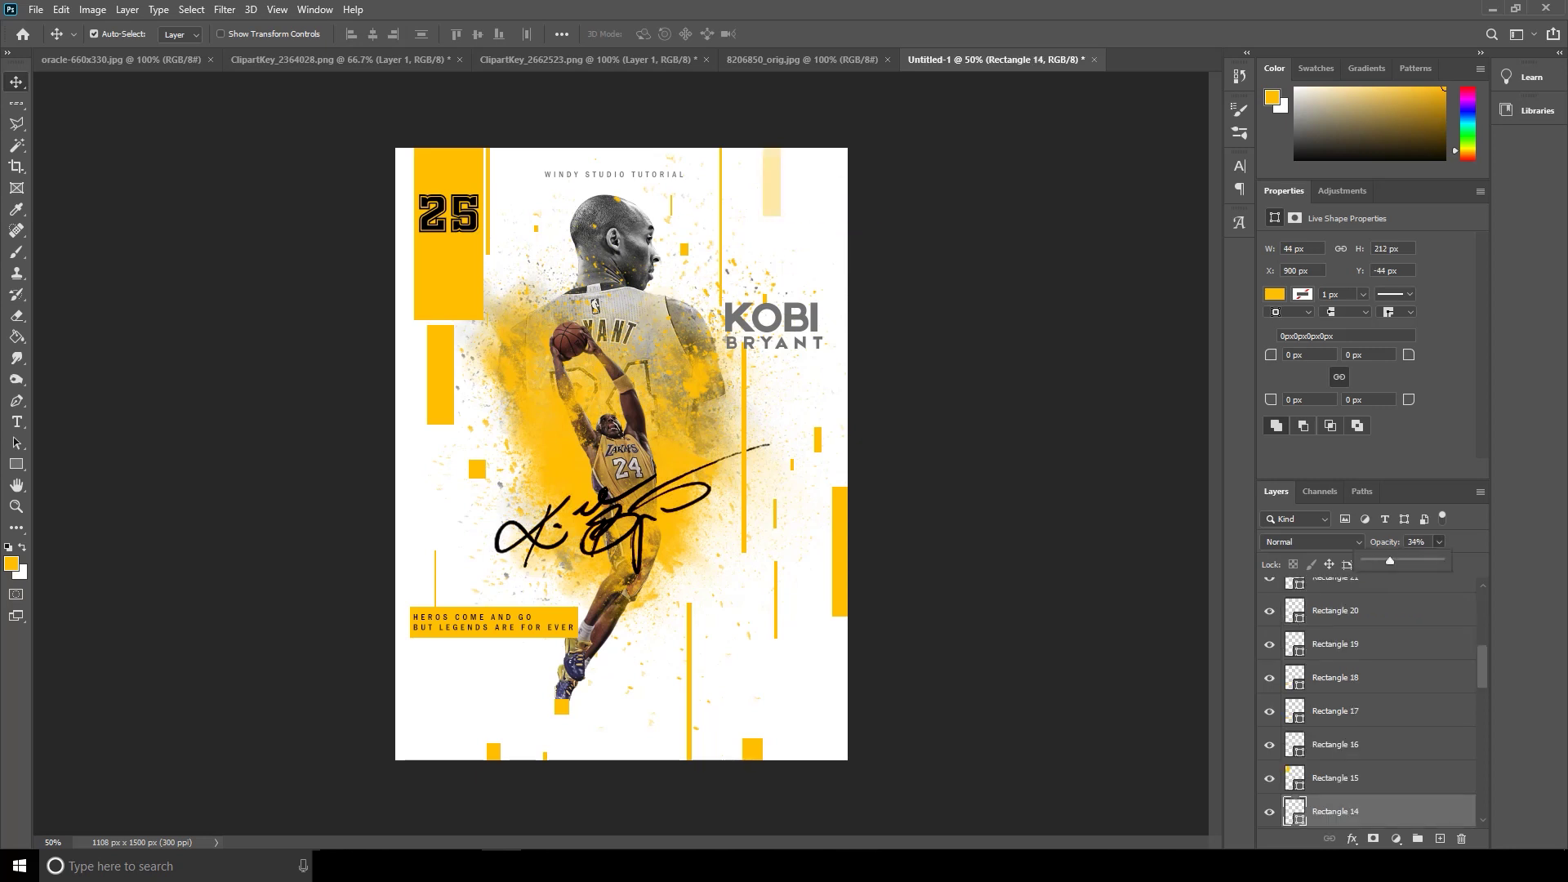
pyautogui.rightClick(434, 369)
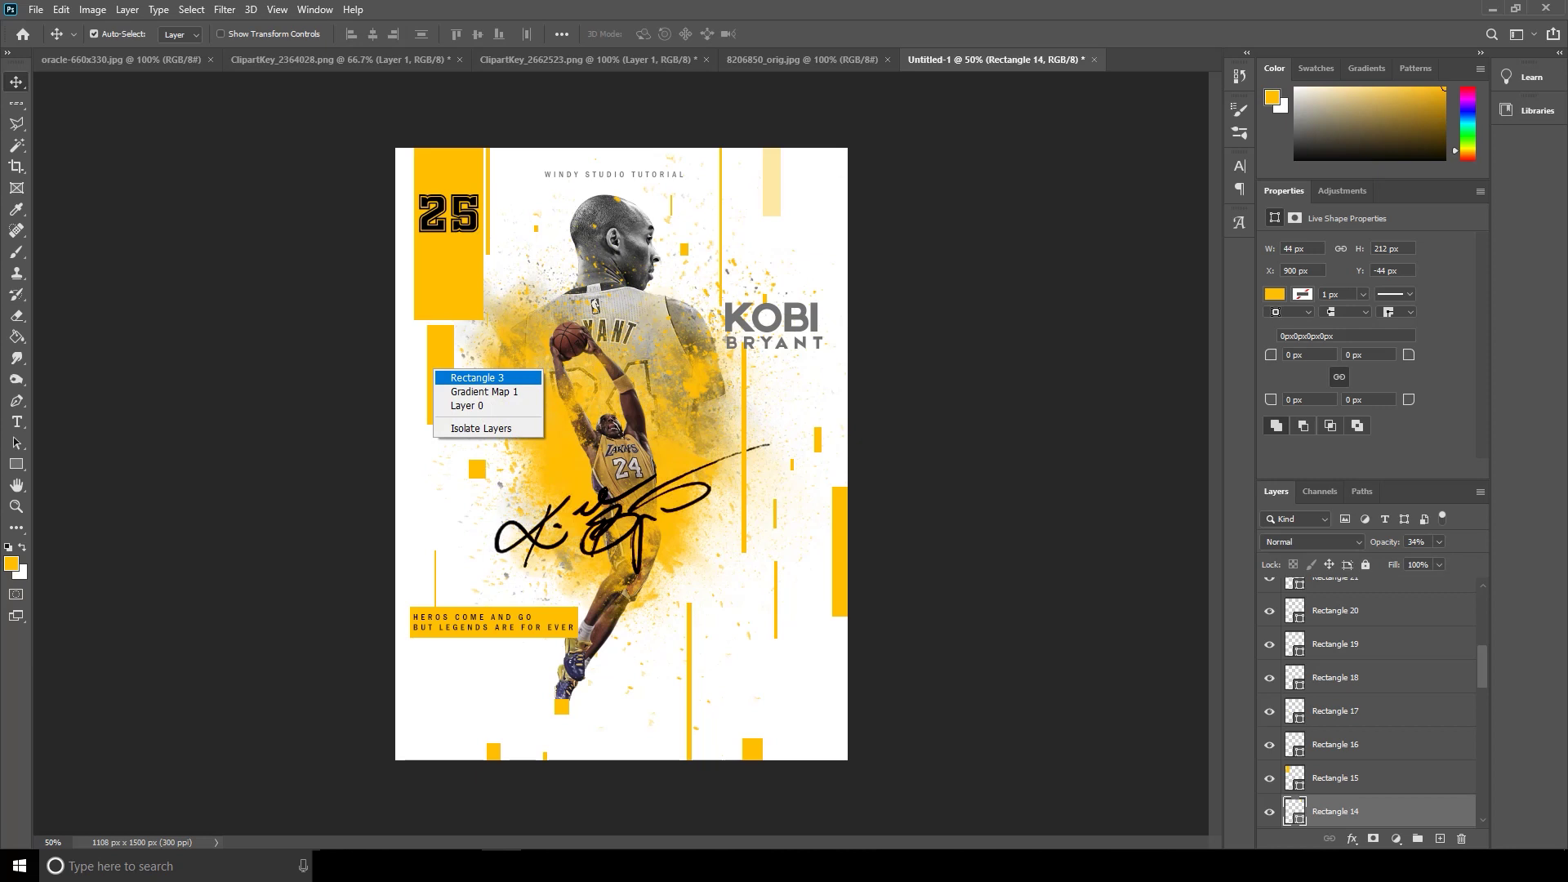
pyautogui.click(458, 376)
pyautogui.click(1439, 542)
pyautogui.moveTo(1439, 561); pyautogui.dragTo(1405, 561)
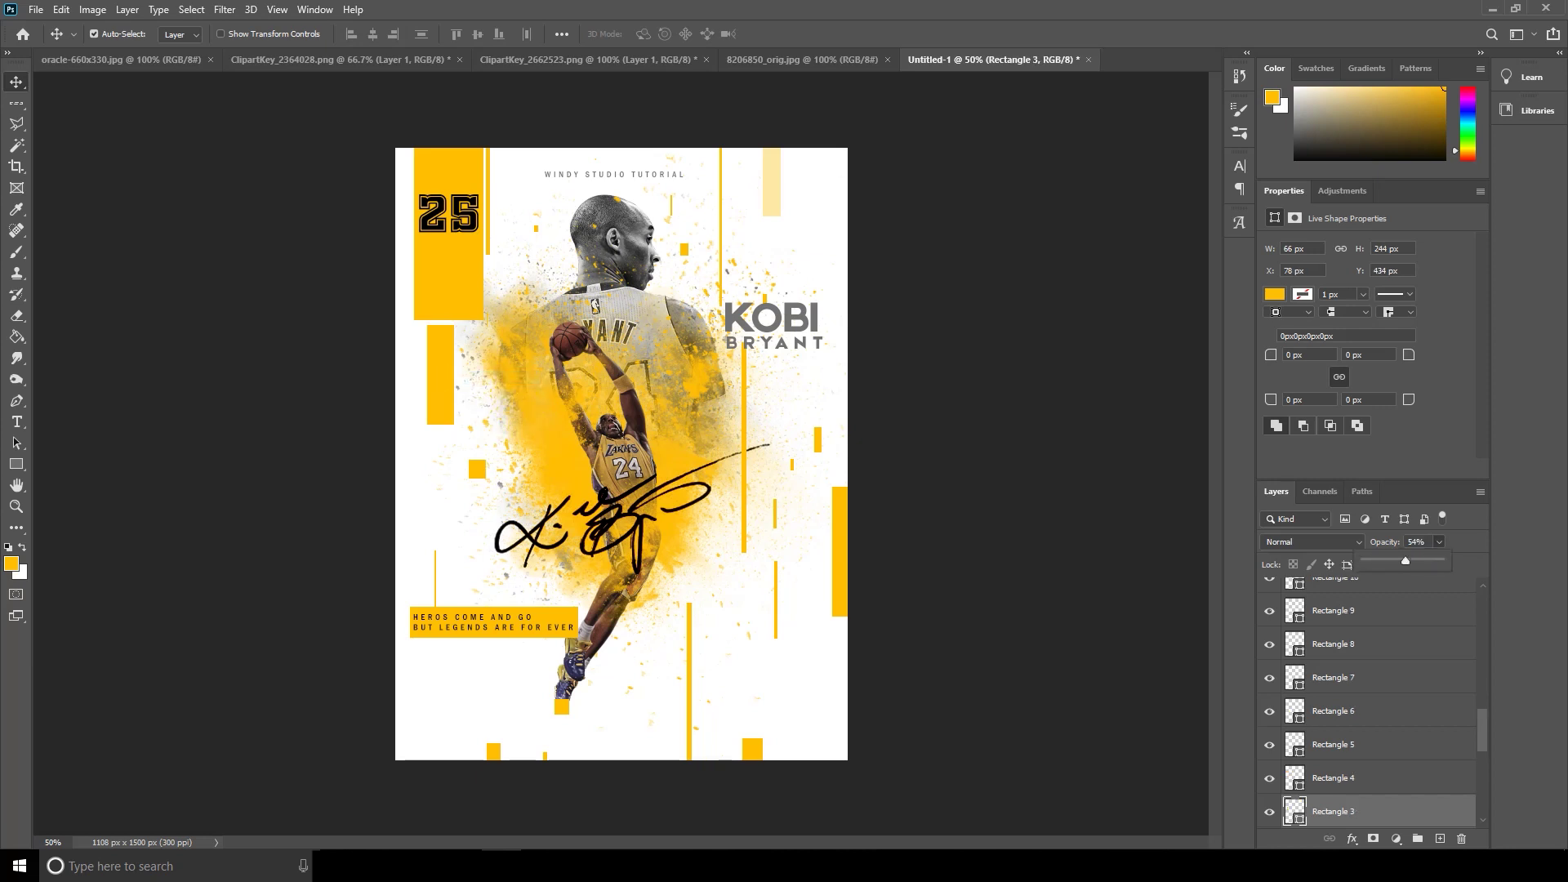
# - Fade yellow bars Rectangle 6, 9 and 8 to 48%, 45% and 46% opacity
pyautogui.rightClick(744, 513)
pyautogui.click(772, 522)
pyautogui.moveTo(1440, 562); pyautogui.dragTo(1401, 561)
pyautogui.rightClick(692, 686)
pyautogui.click(727, 694)
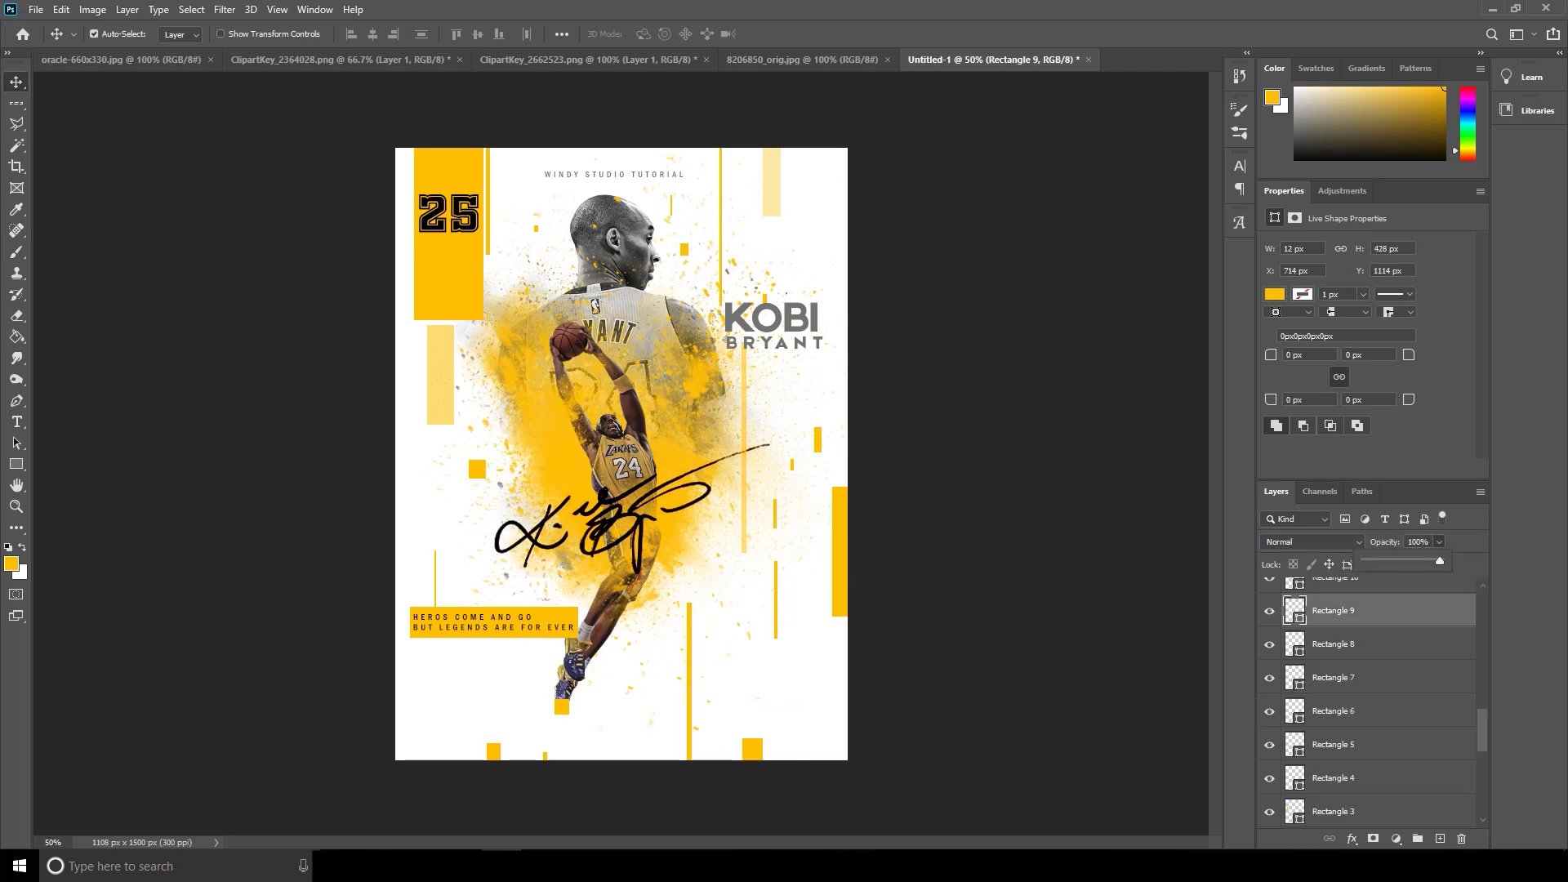
pyautogui.moveTo(1440, 561); pyautogui.dragTo(1398, 561)
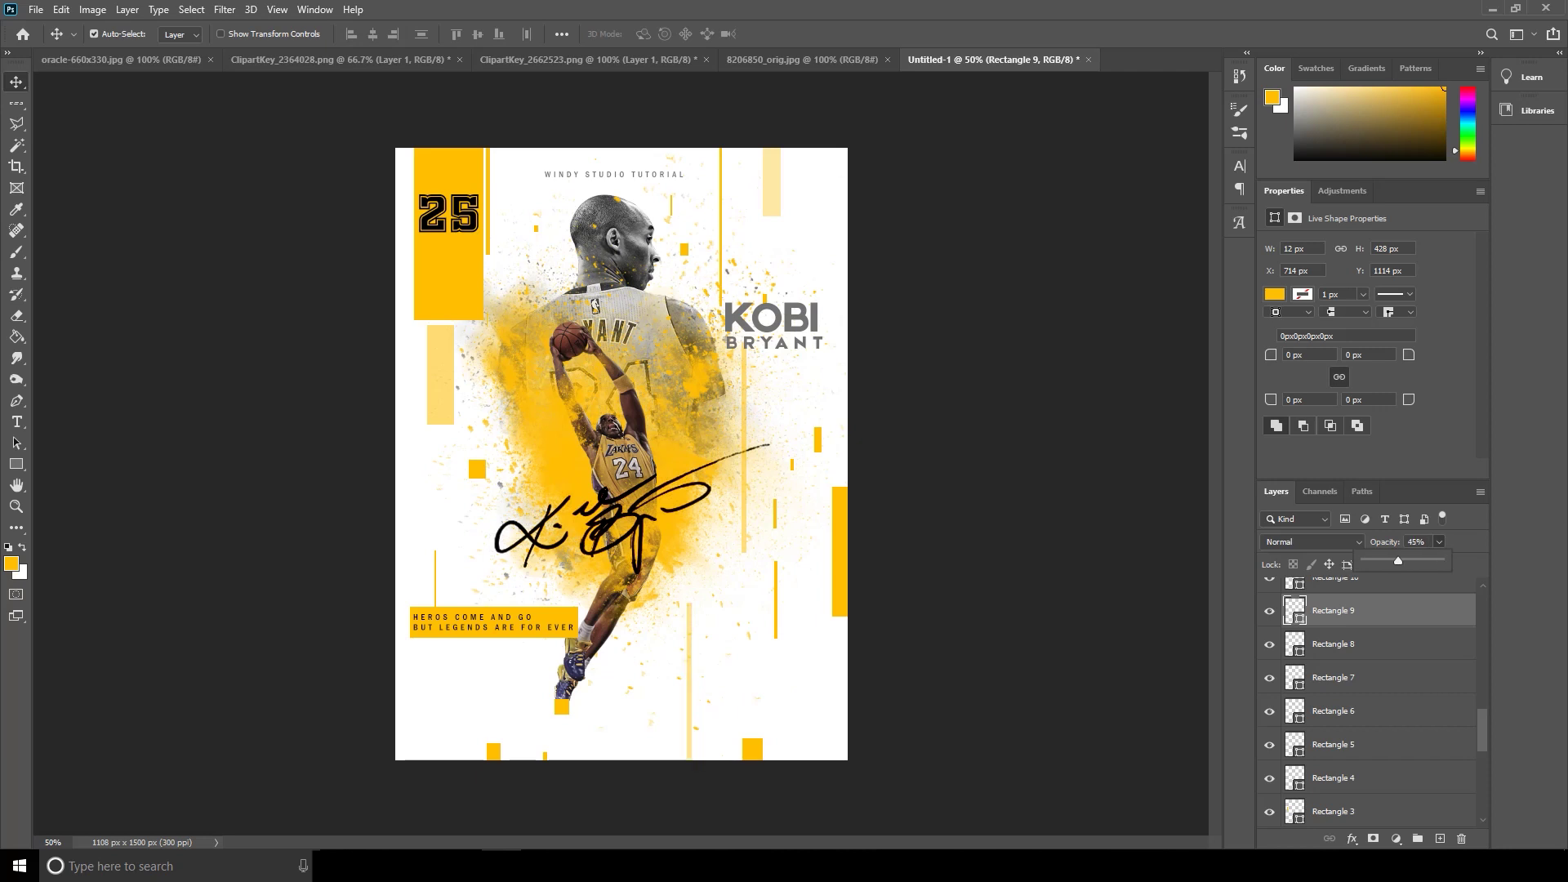
pyautogui.rightClick(778, 594)
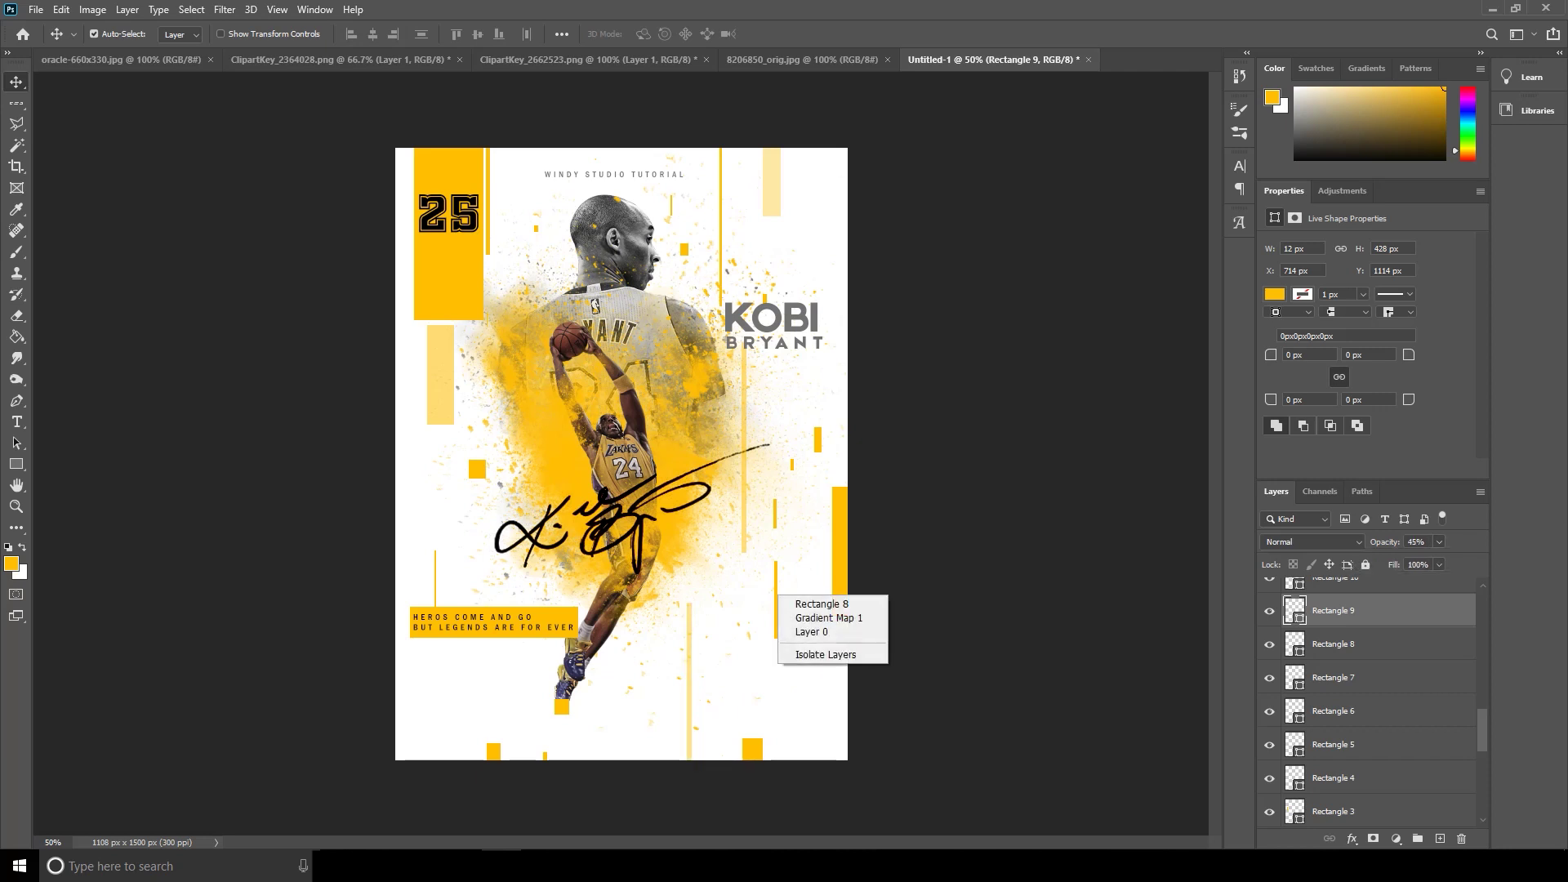
pyautogui.click(817, 604)
pyautogui.moveTo(1440, 561); pyautogui.dragTo(1399, 561)
# - Fade Rectangle 10 to 58%, Rectangle 23 to 32% and Rectangle 22 to 45% opacity
pyautogui.rightClick(747, 750)
pyautogui.click(784, 761)
pyautogui.click(1439, 542)
pyautogui.moveTo(1440, 561); pyautogui.dragTo(1398, 561)
pyautogui.rightClick(837, 555)
pyautogui.click(890, 563)
pyautogui.rightClick(817, 445)
pyautogui.click(866, 456)
pyautogui.click(1439, 542)
# - Fade Rectangle 7 to about 57% opacity, then select the KOBI title layer
pyautogui.rightClick(774, 514)
pyautogui.click(805, 522)
pyautogui.click(1439, 542)
pyautogui.moveTo(1440, 561); pyautogui.dragTo(1405, 561)
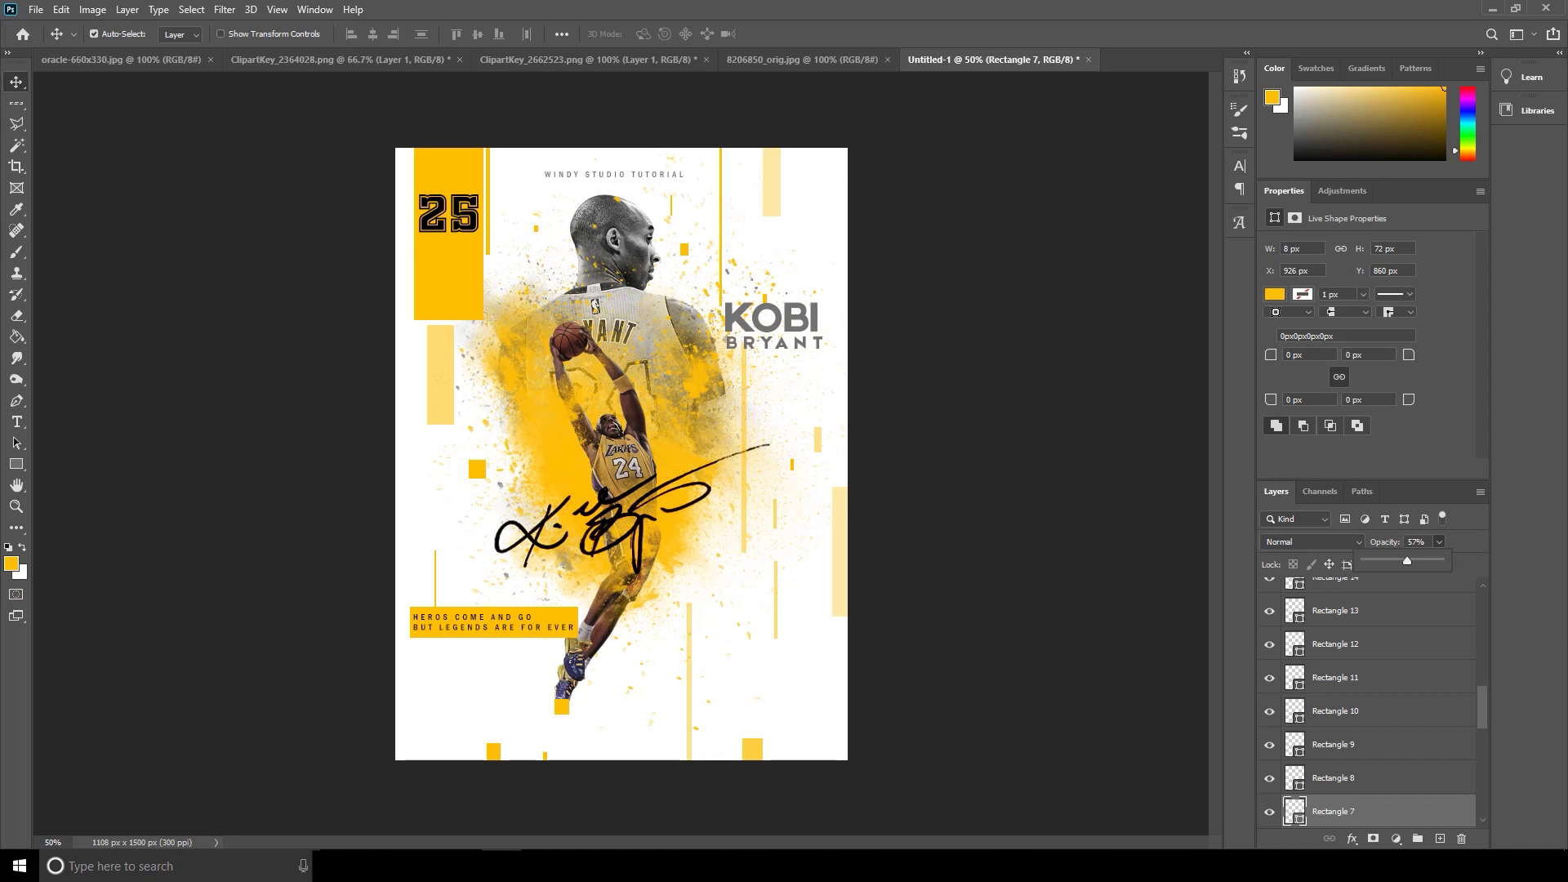
pyautogui.click(772, 319)
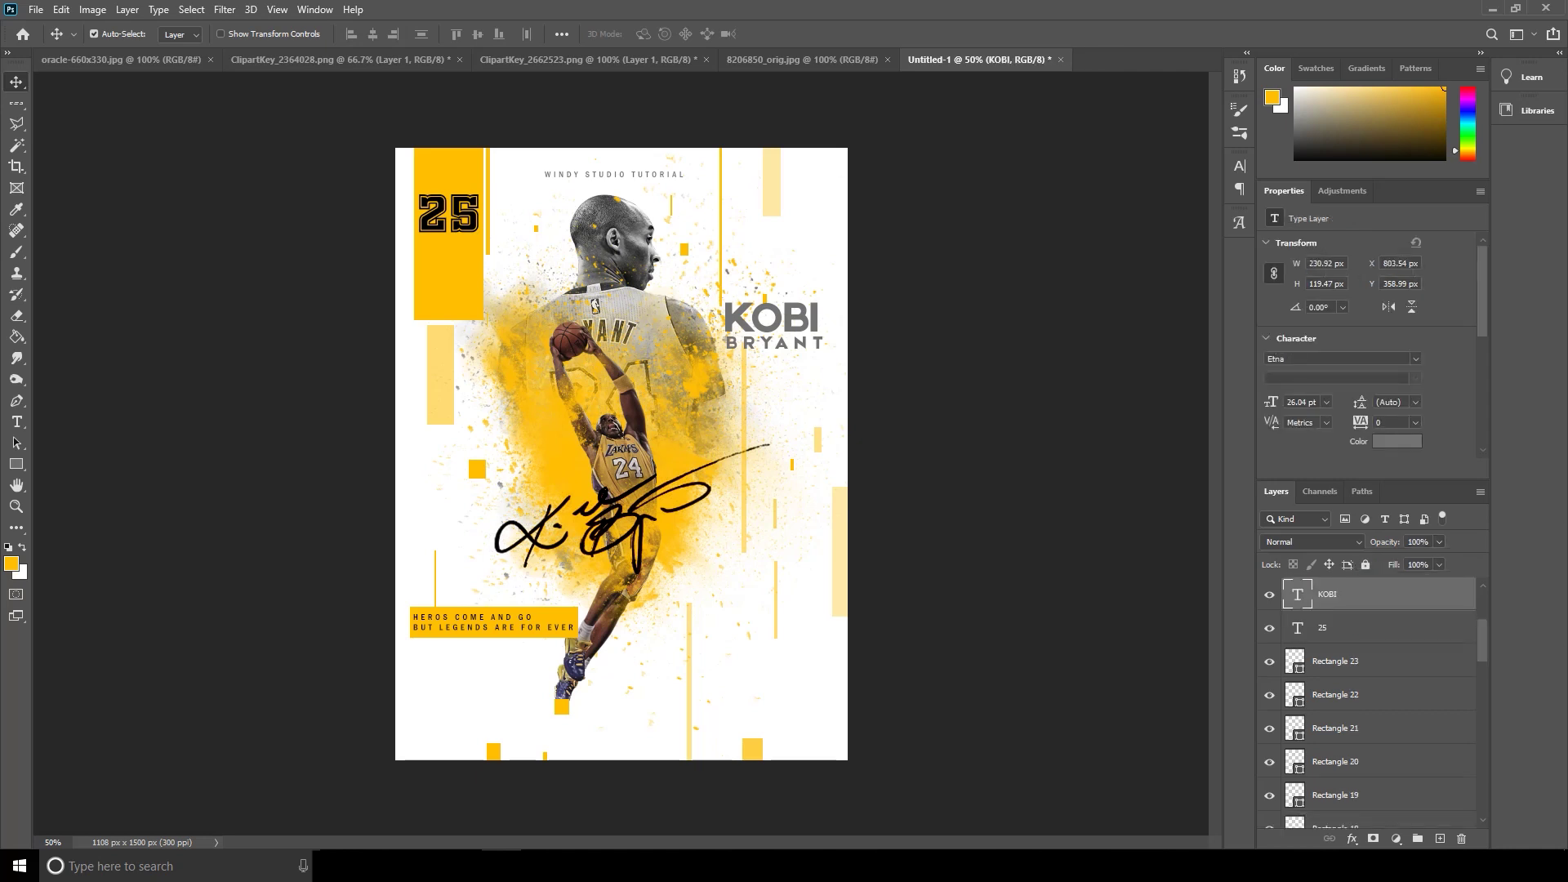
pyautogui.scroll(5, 1372, 703)
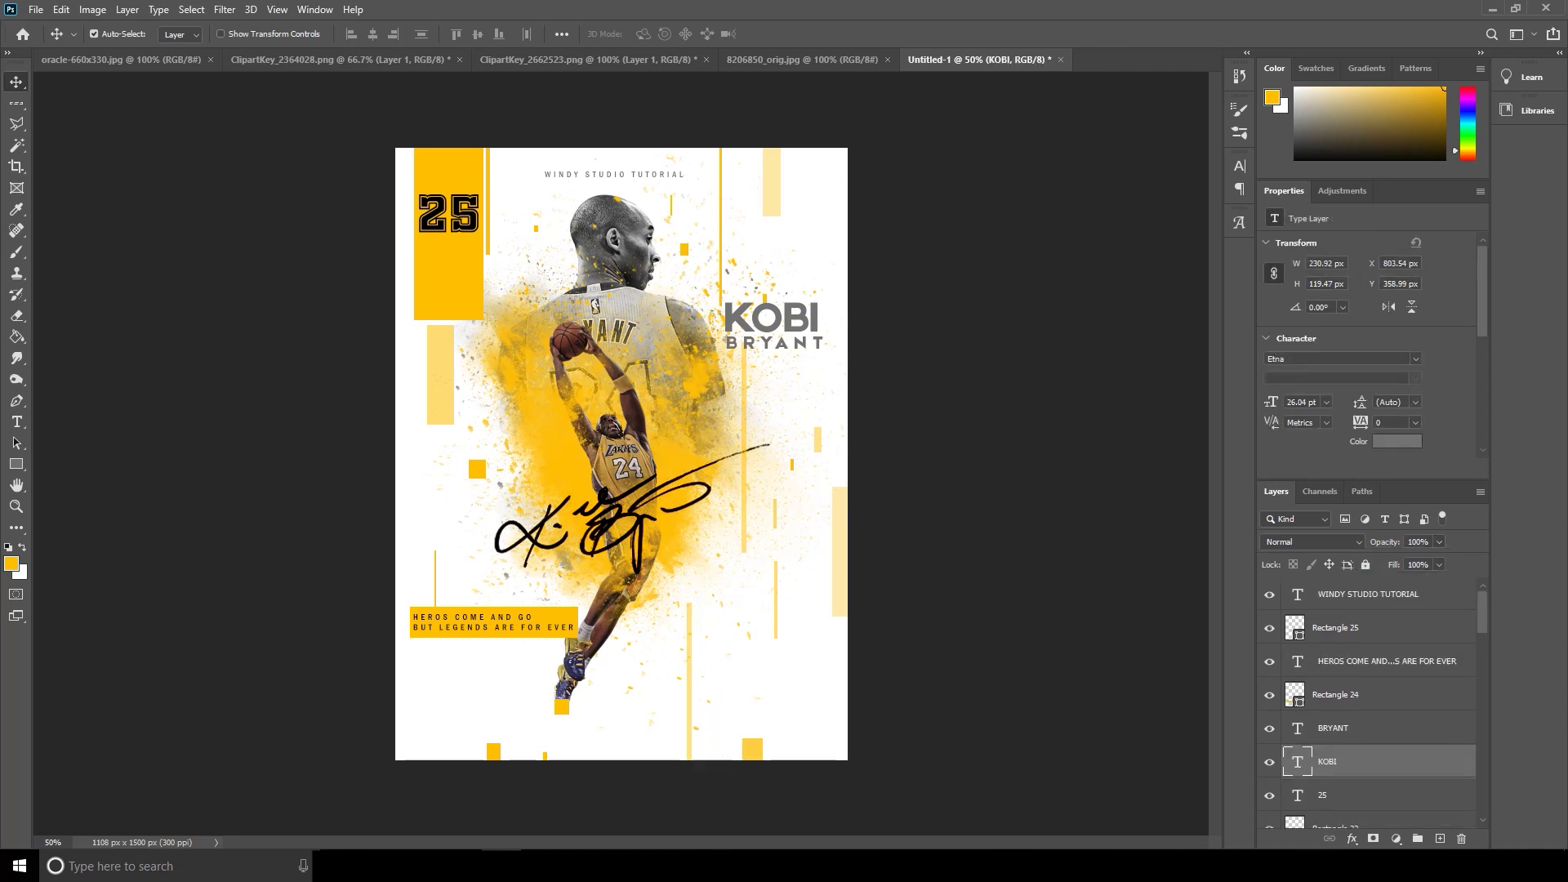